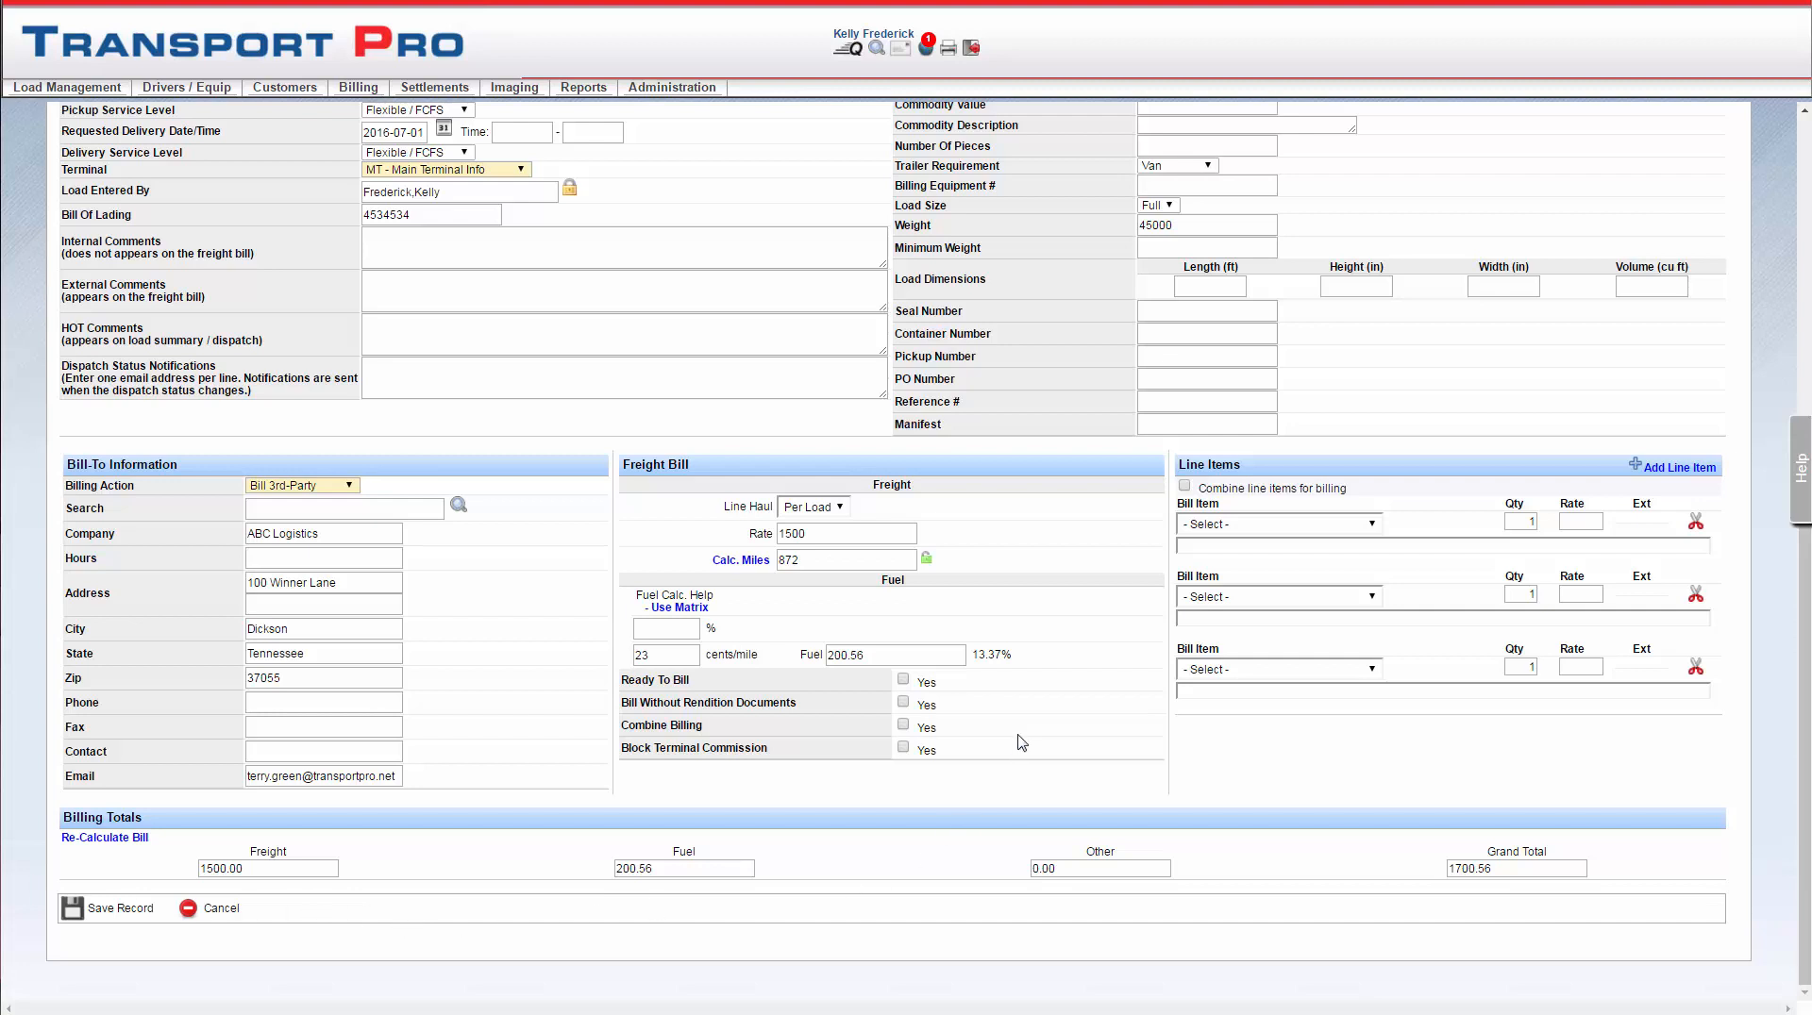
Mark the load as Ready To Bill, accept the edit lock, and save the load record.
left_click(903, 680)
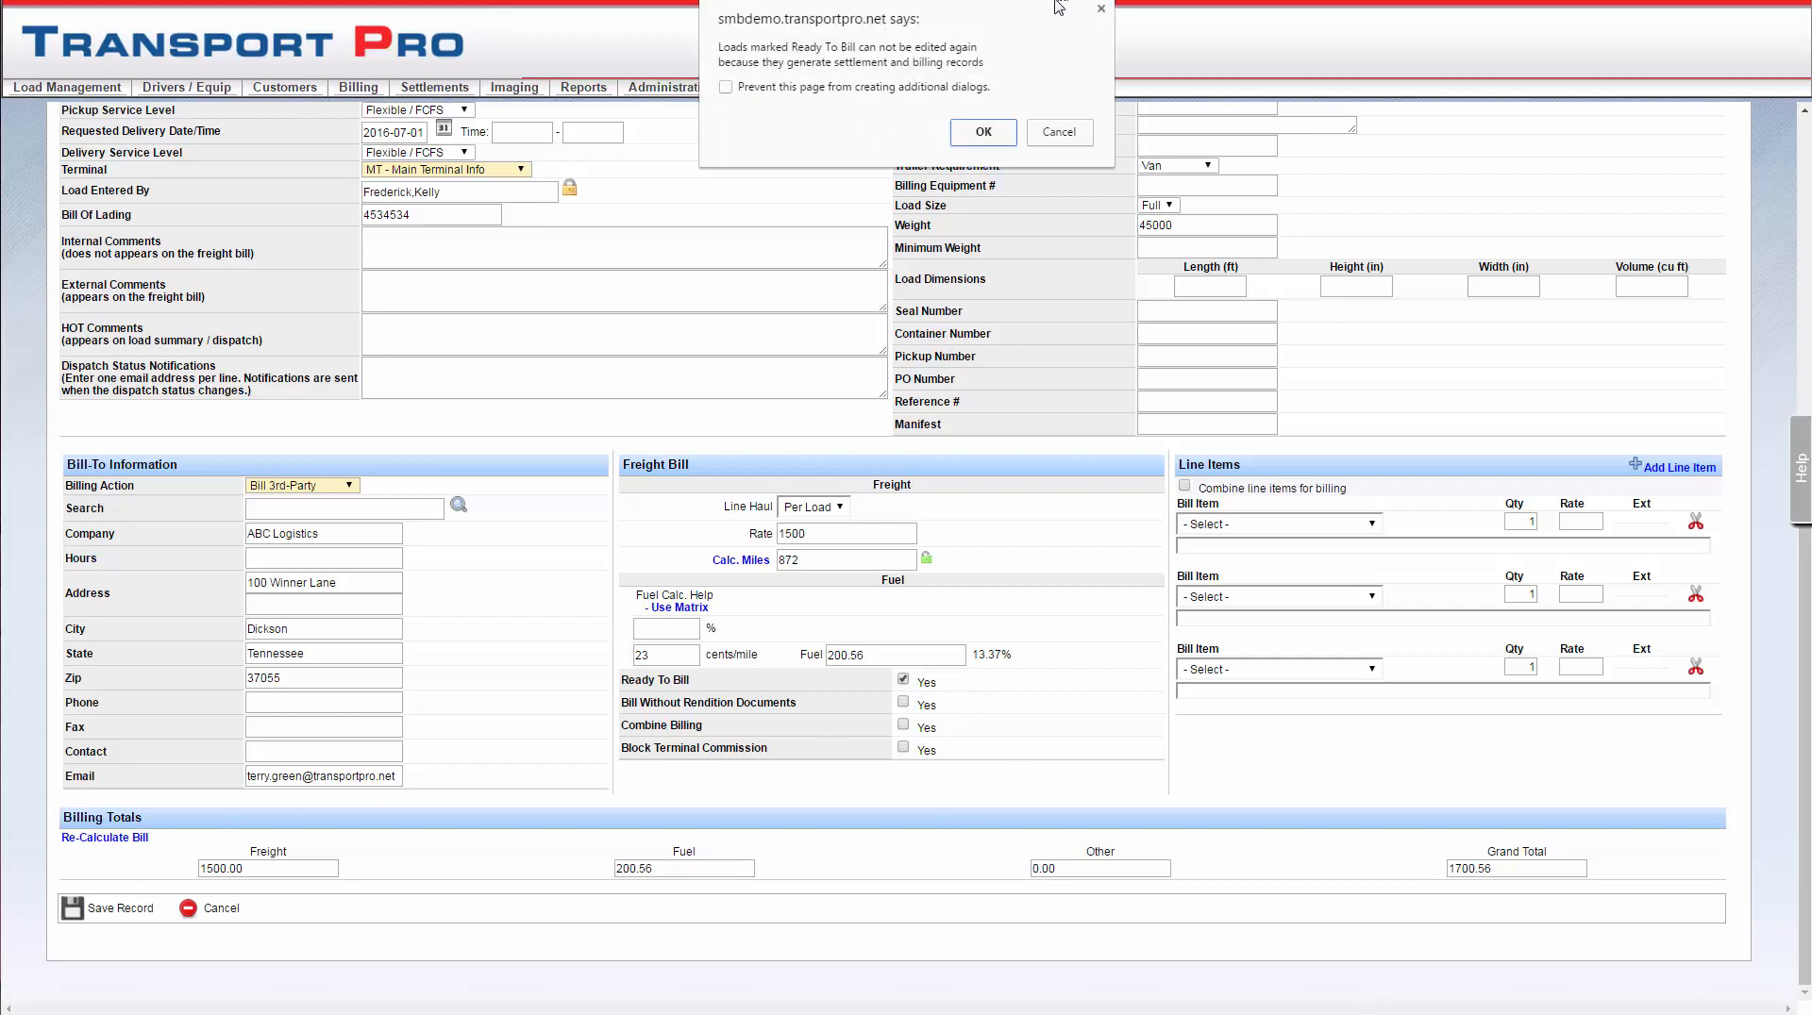
left_click(983, 131)
left_click(117, 912)
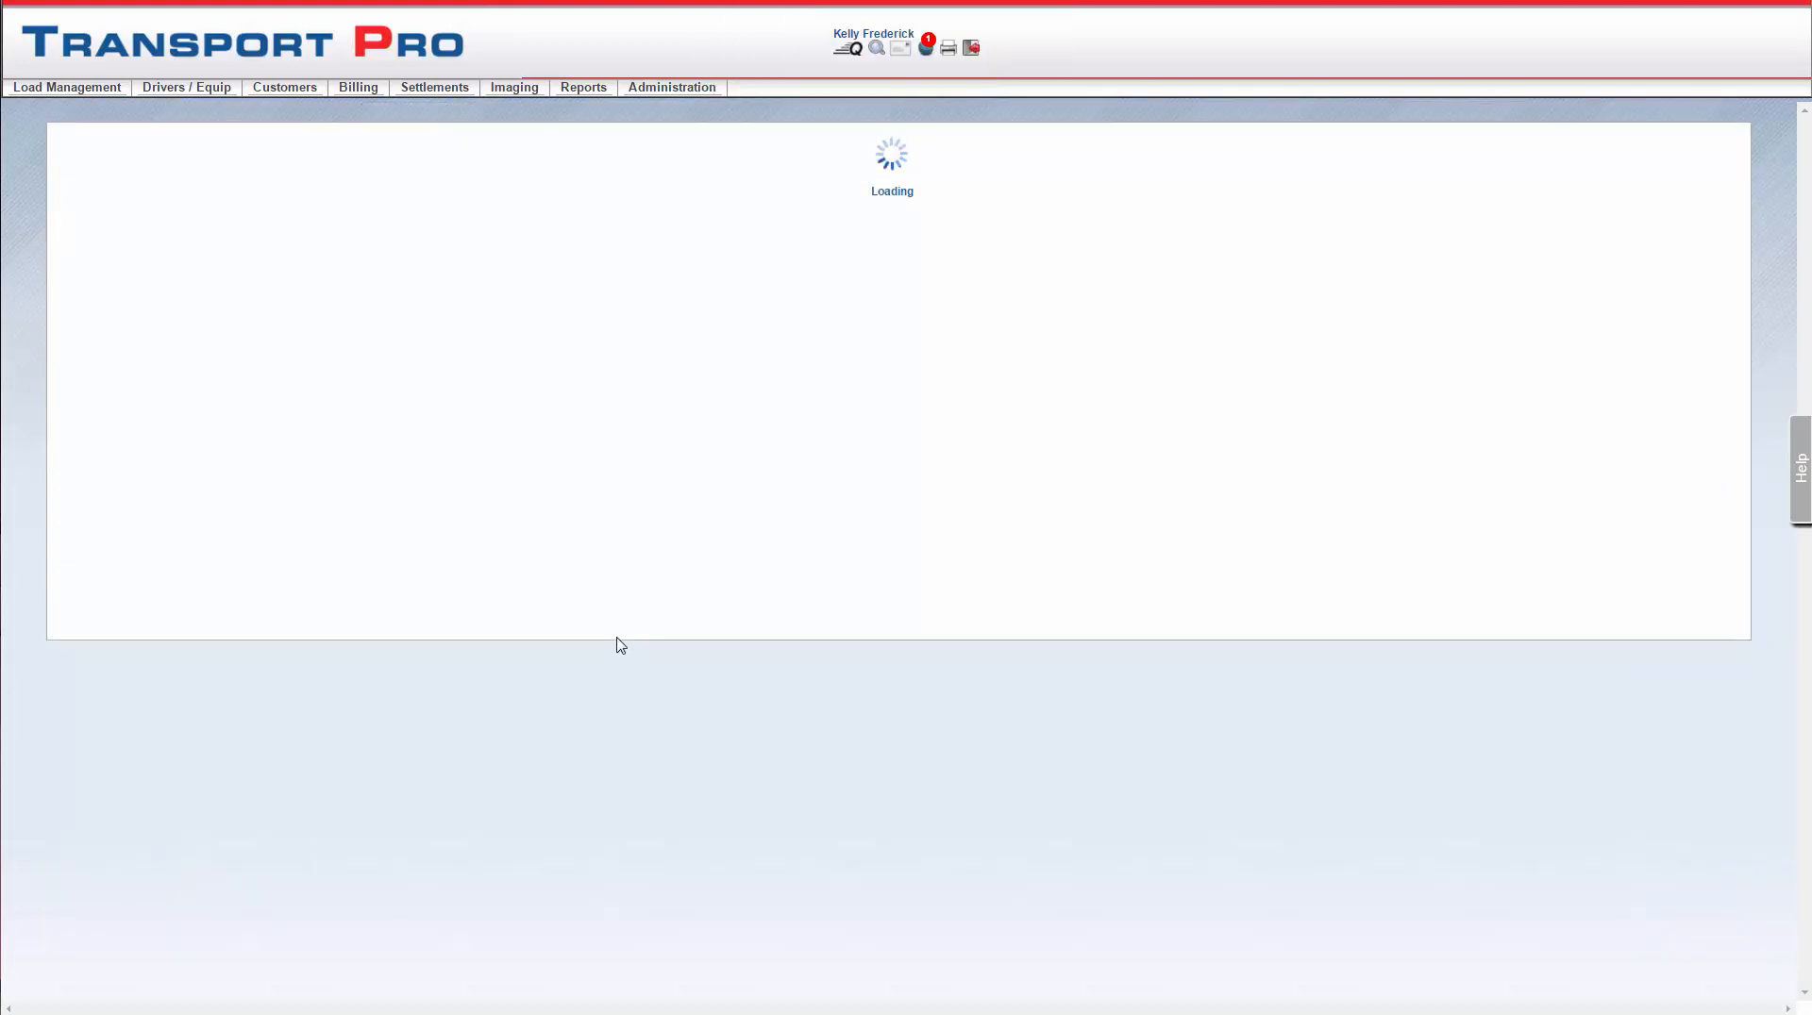
Review the pending freight earnings entry under Settlement Entries in the saved load's summary.
scroll(533, 646, "down", 4)
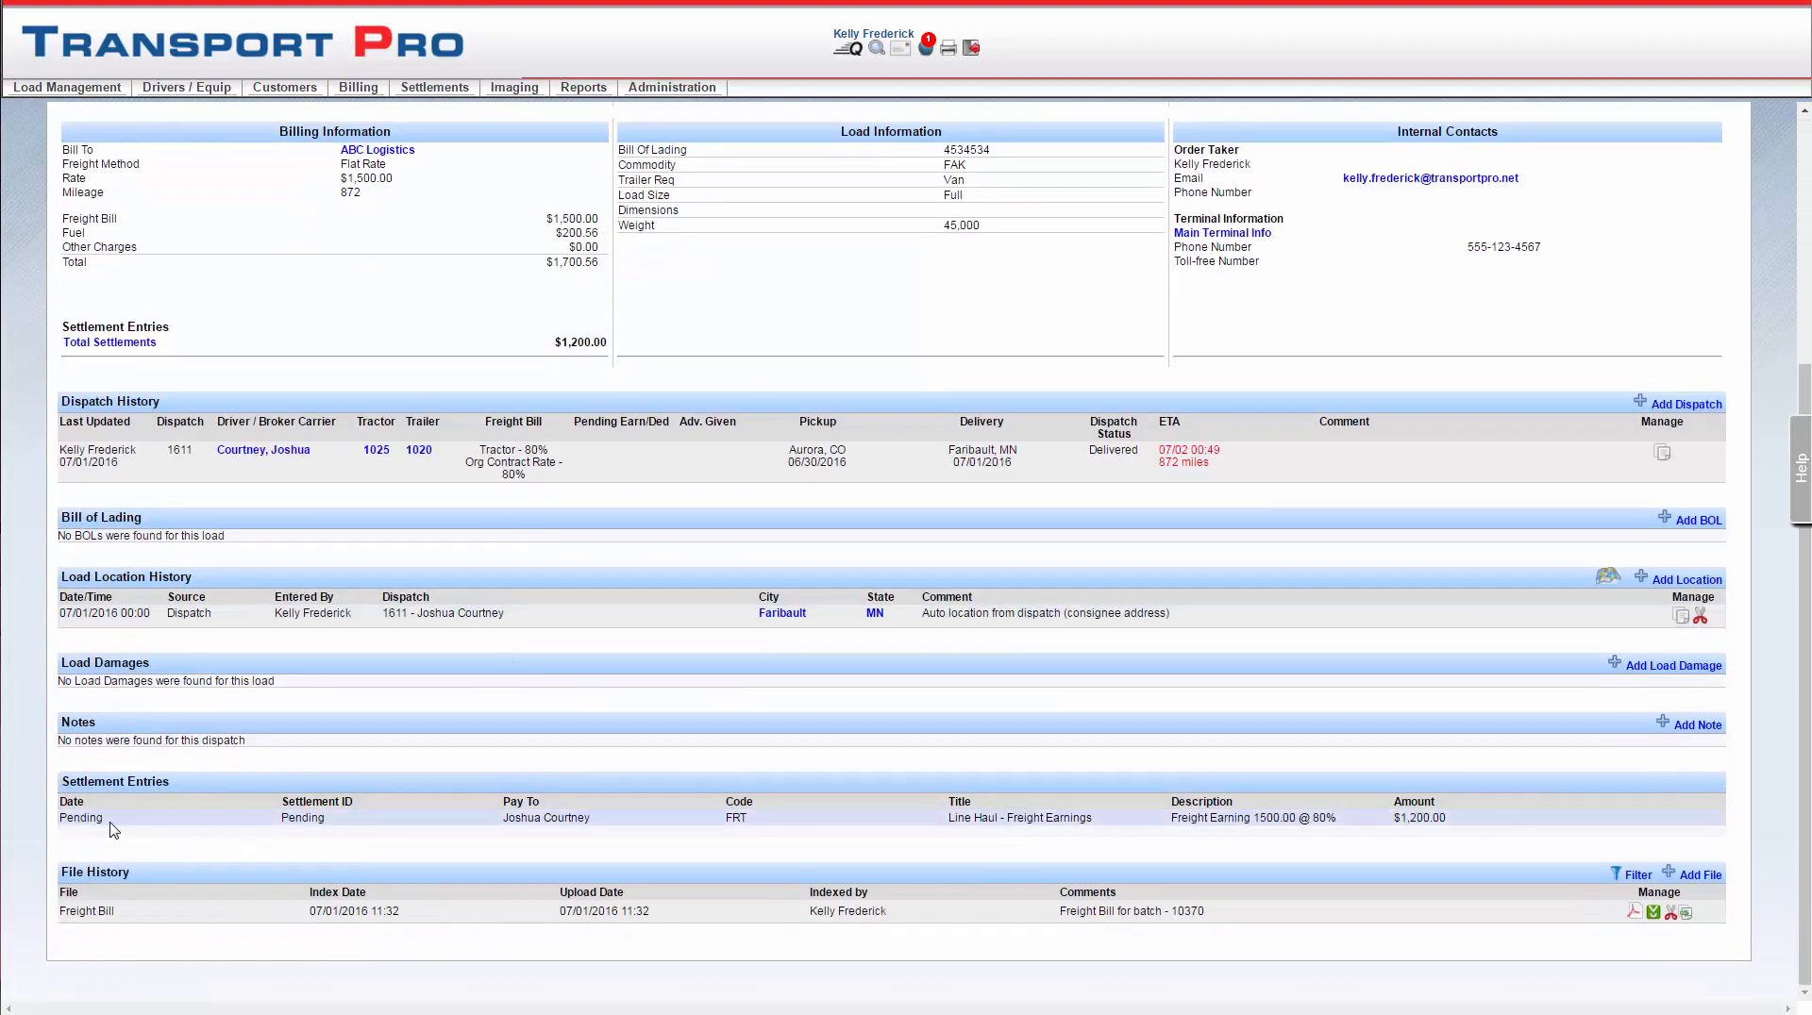
left_click_drag(592, 818, 66, 819)
left_click(150, 829)
scroll(206, 827, "up", 4)
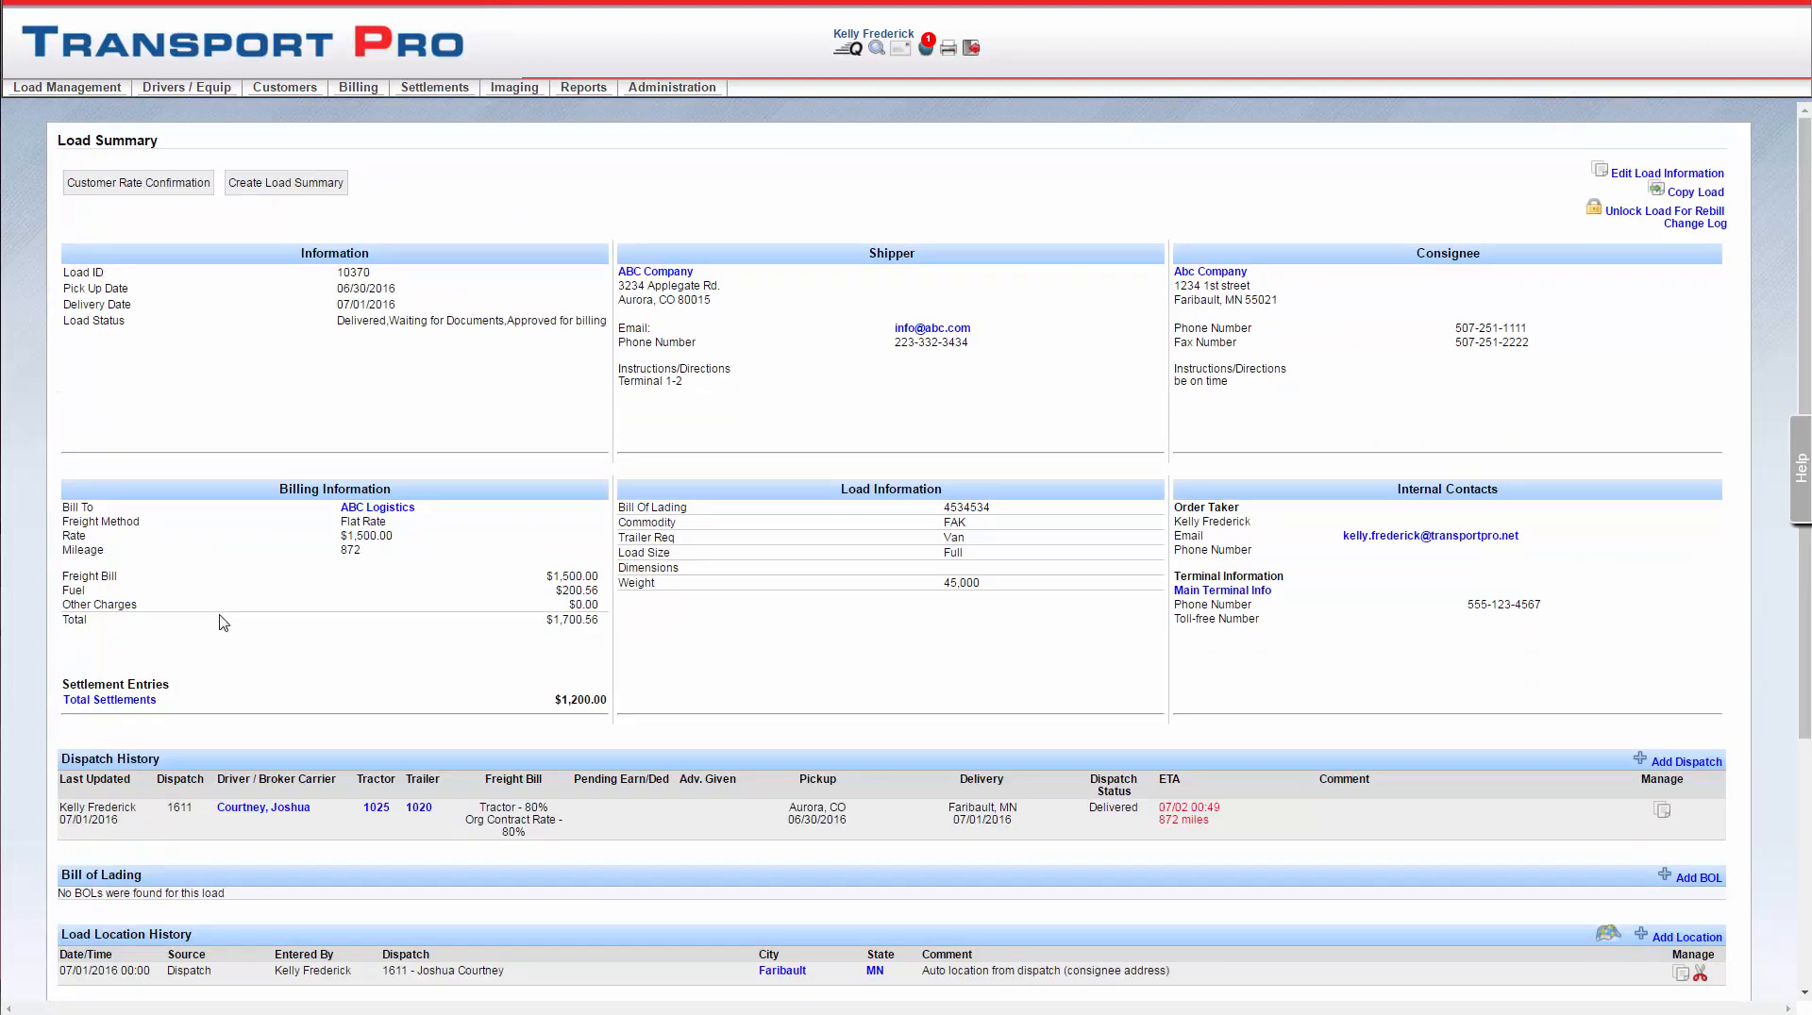
Open the Settlements Dashboard and view the pending settlements for Company Drivers.
left_click(457, 104)
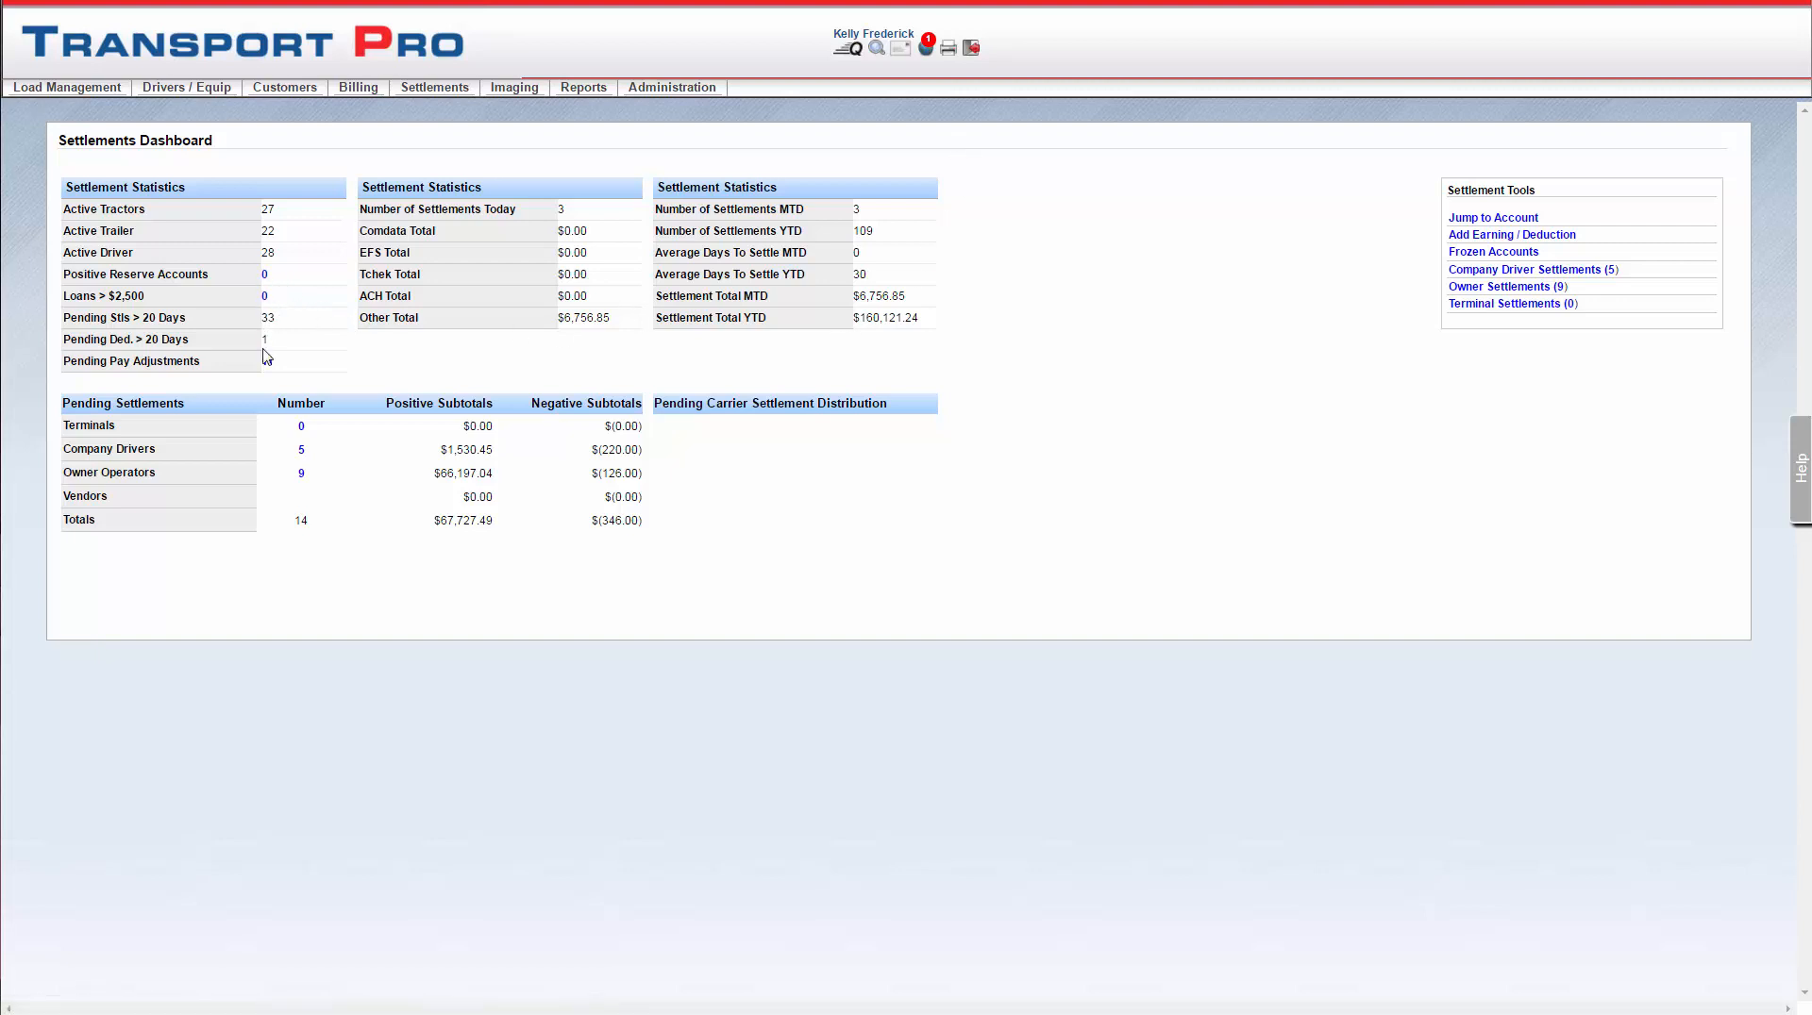
left_click(302, 451)
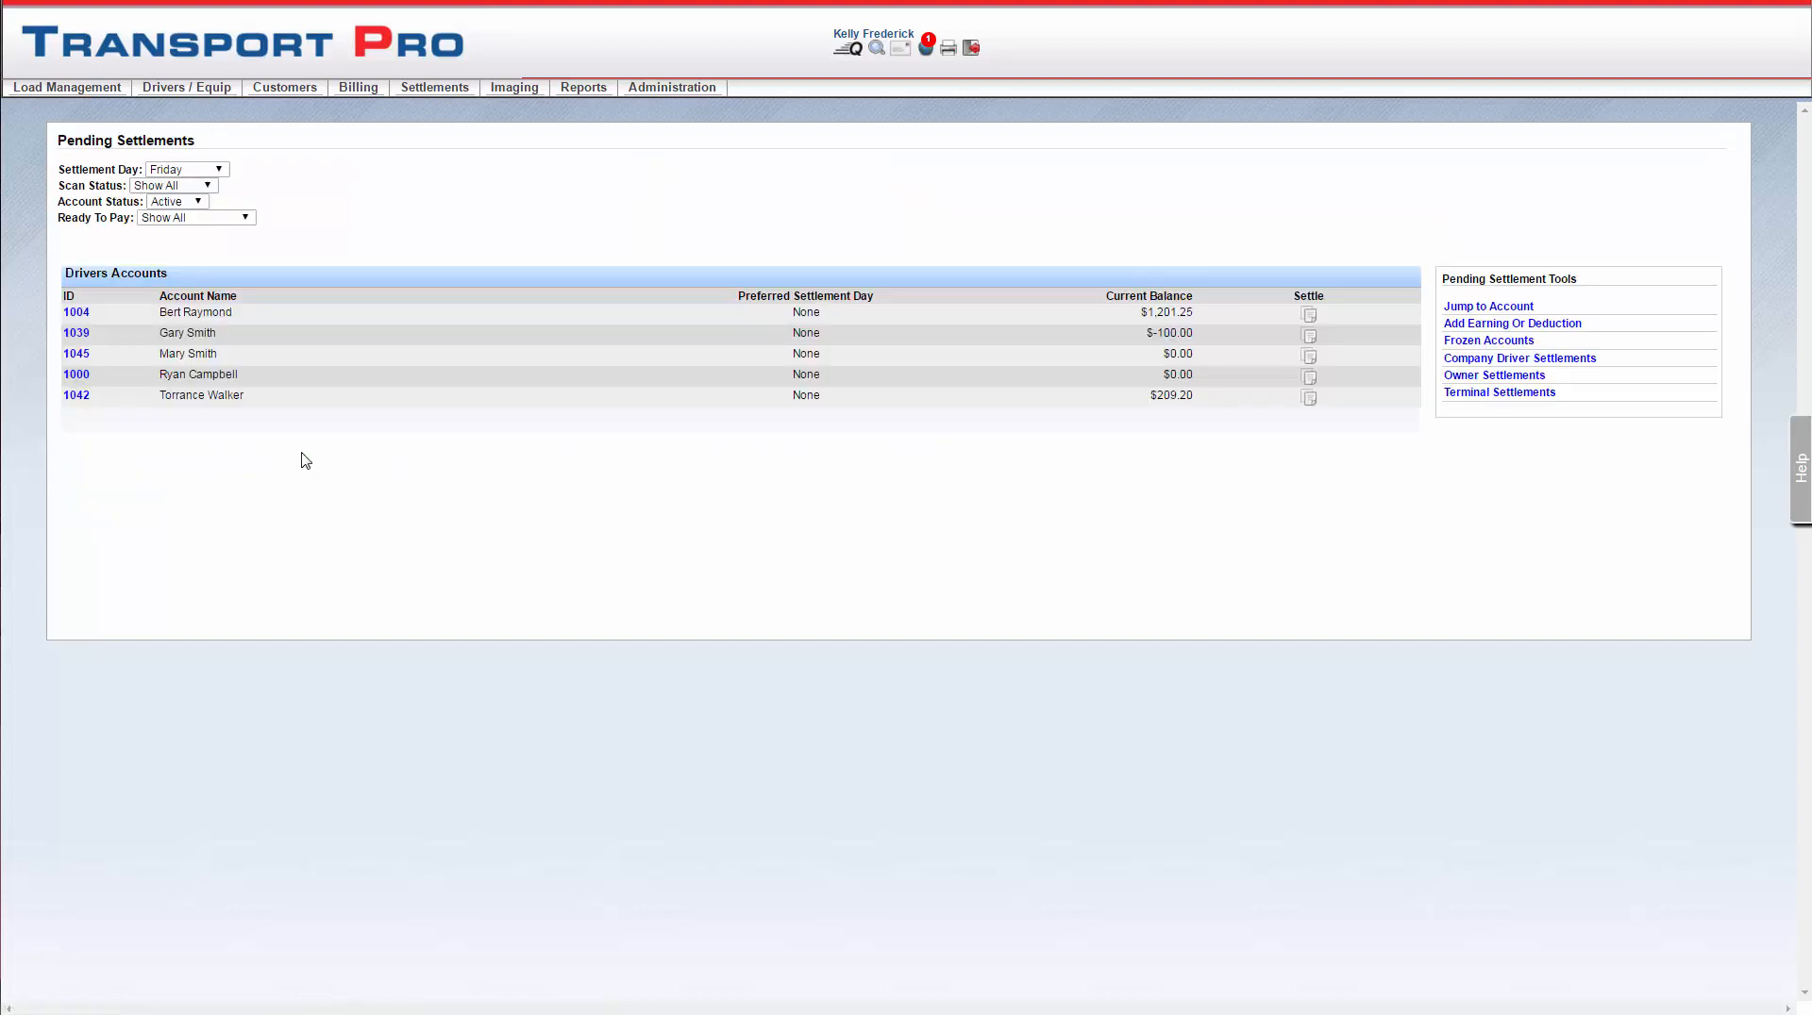
Open the Pay Adjustment Queue to view loads awaiting settlement pay adjustments.
left_click(463, 94)
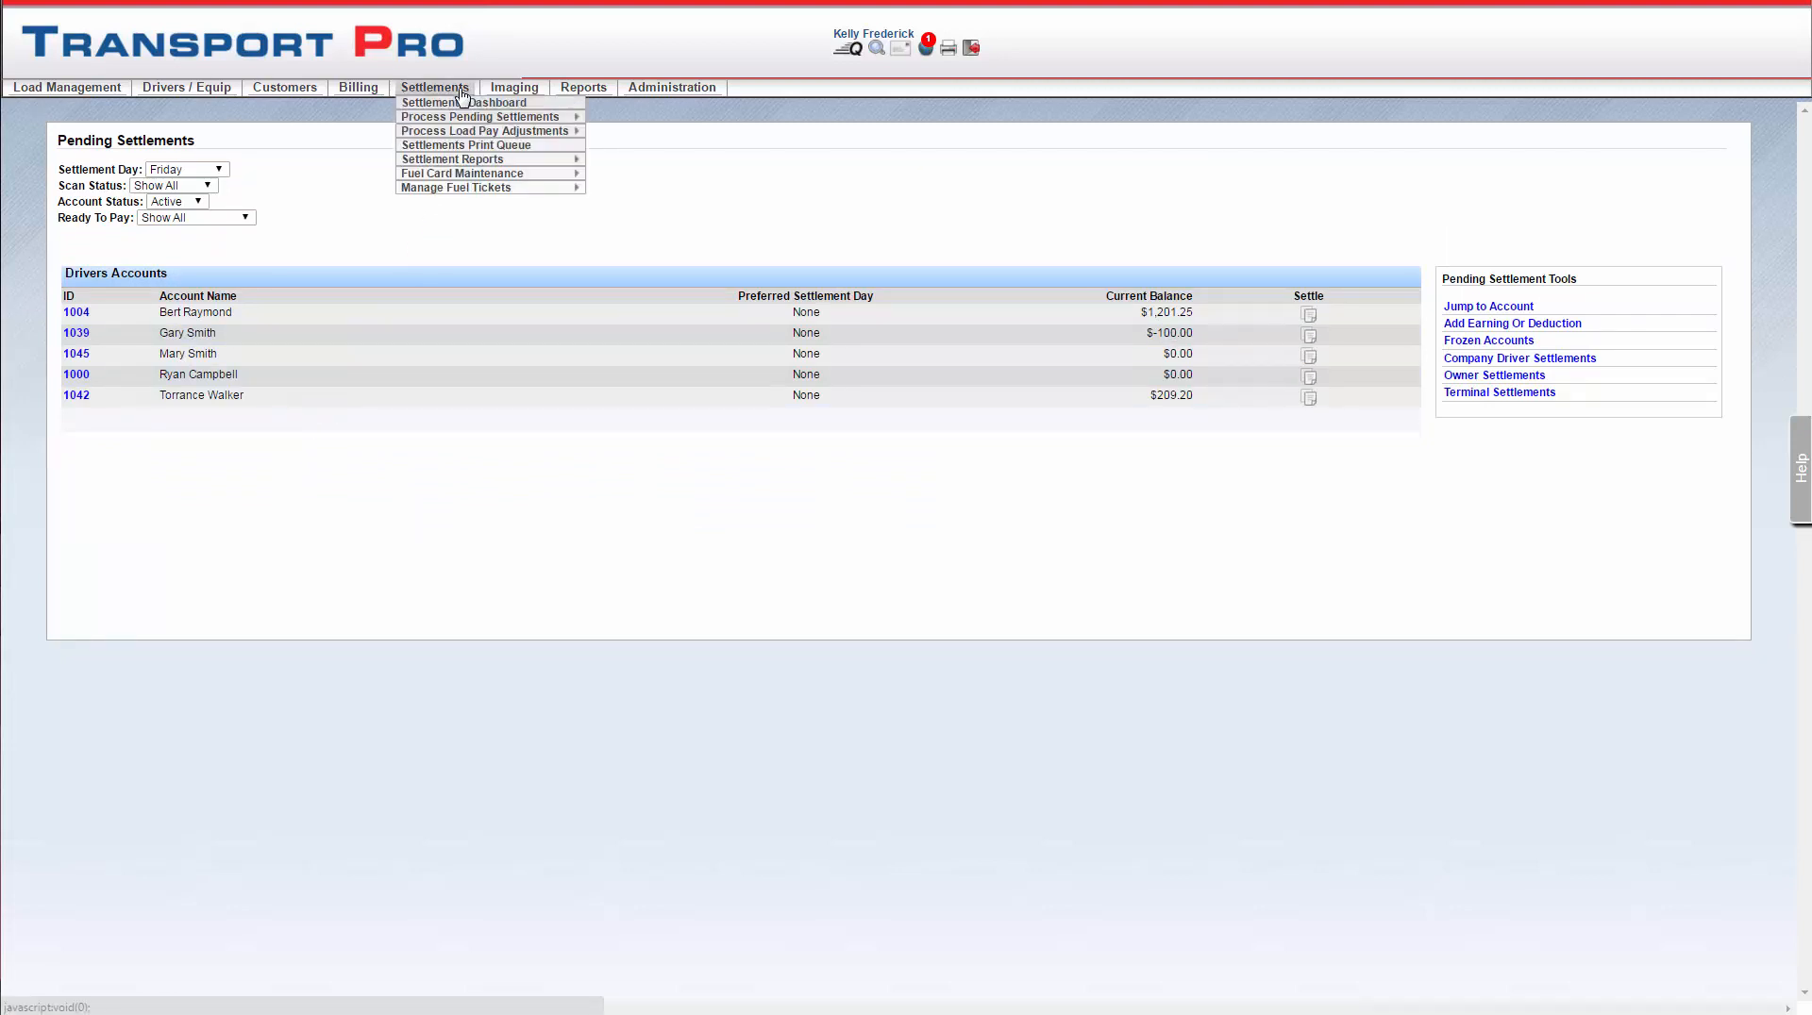
mouse_move(500, 116)
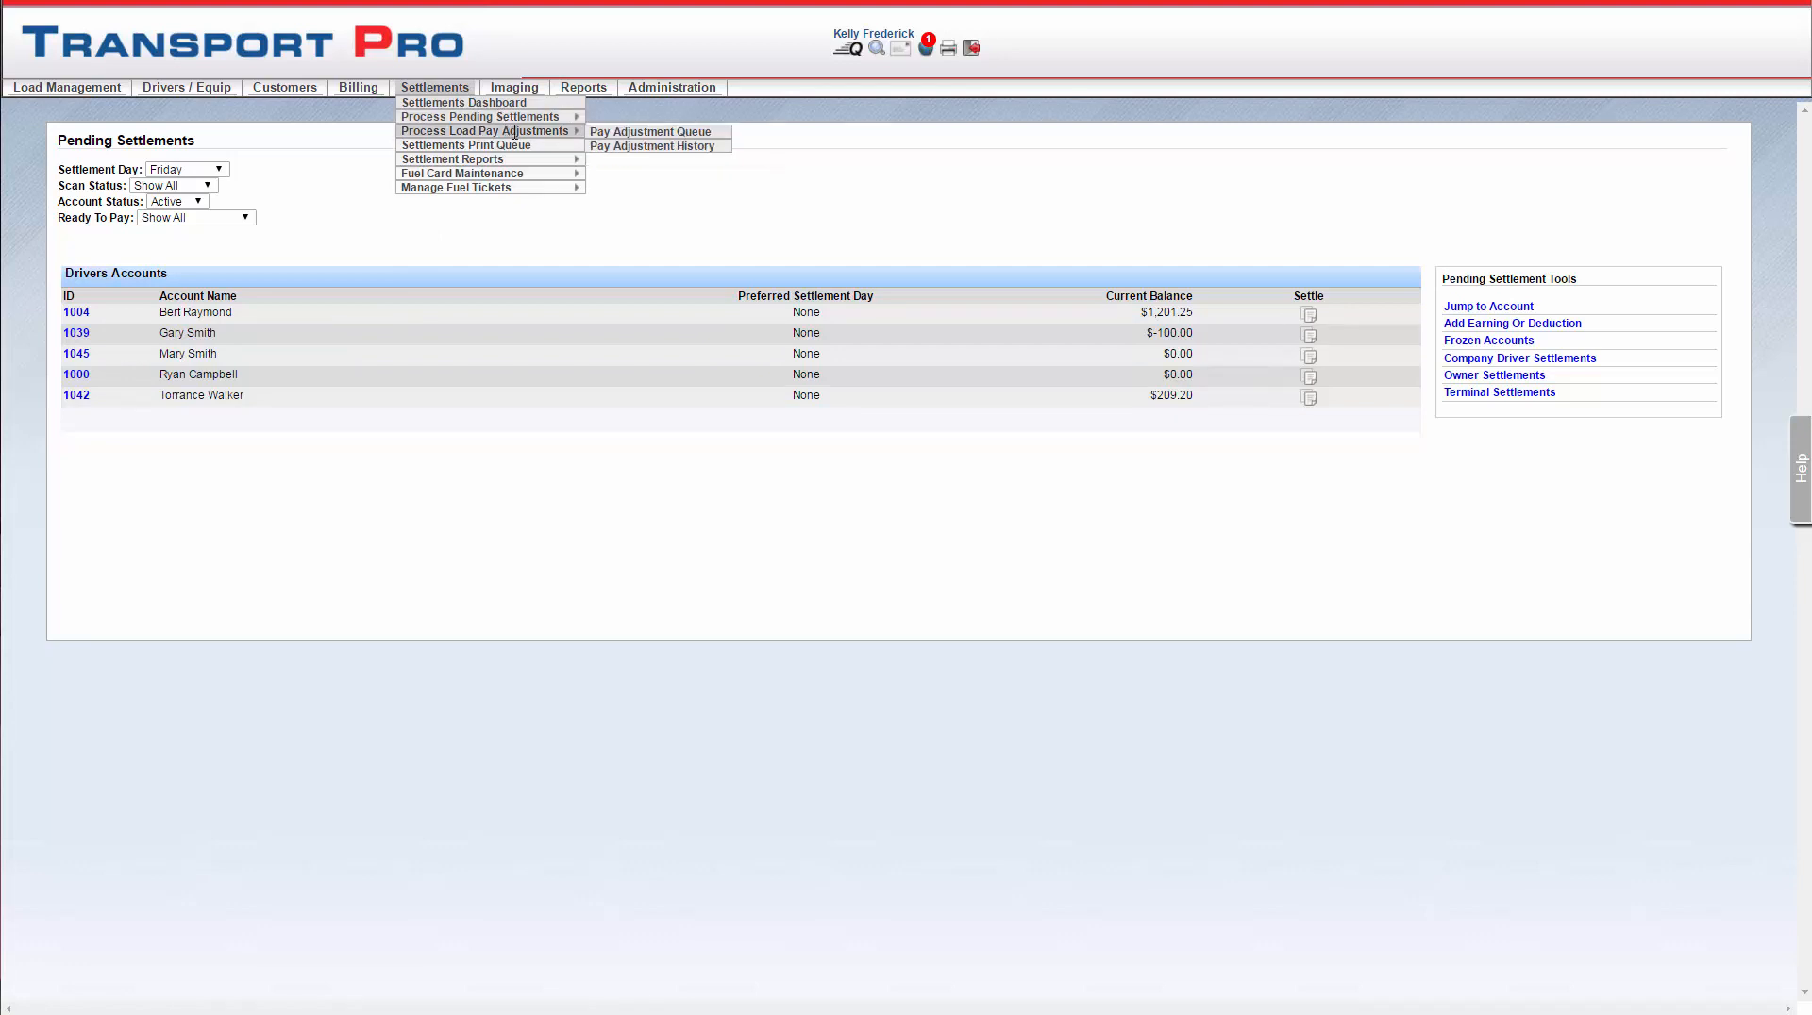
left_click(616, 134)
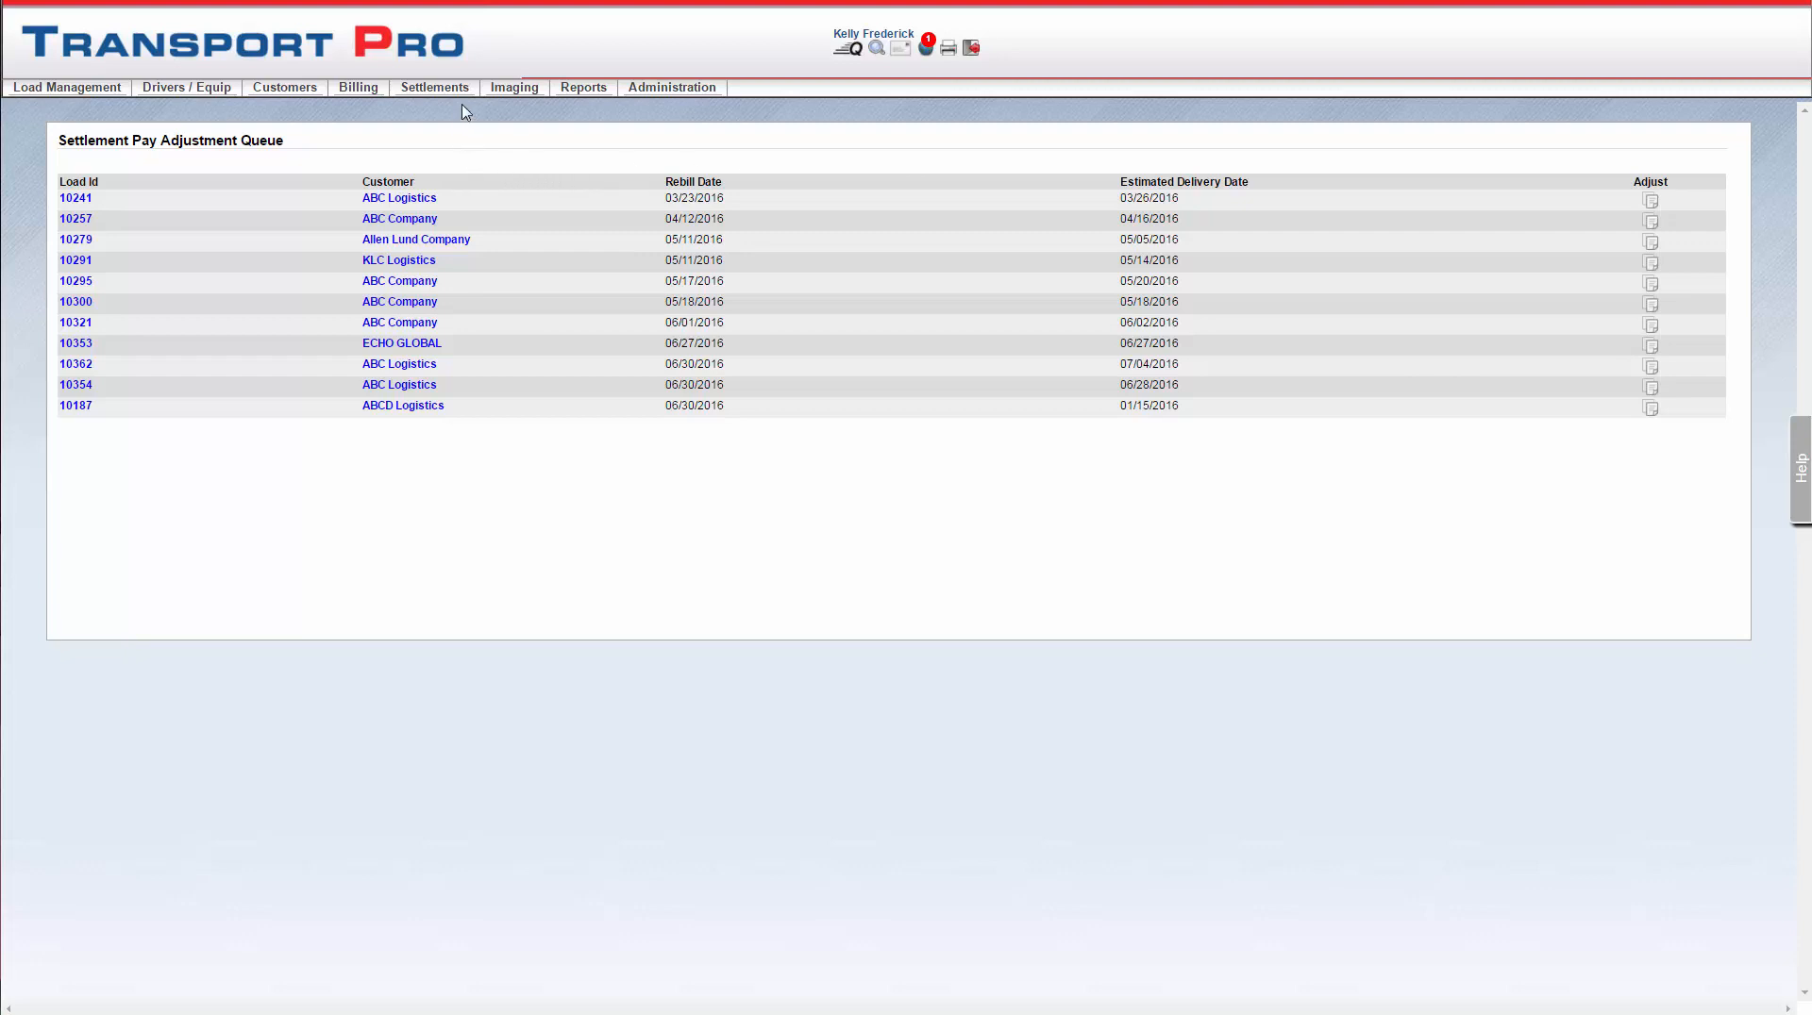
Open the Settlements Print Queue and select the second and third listed settlements.
mouse_move(439, 88)
left_click(496, 145)
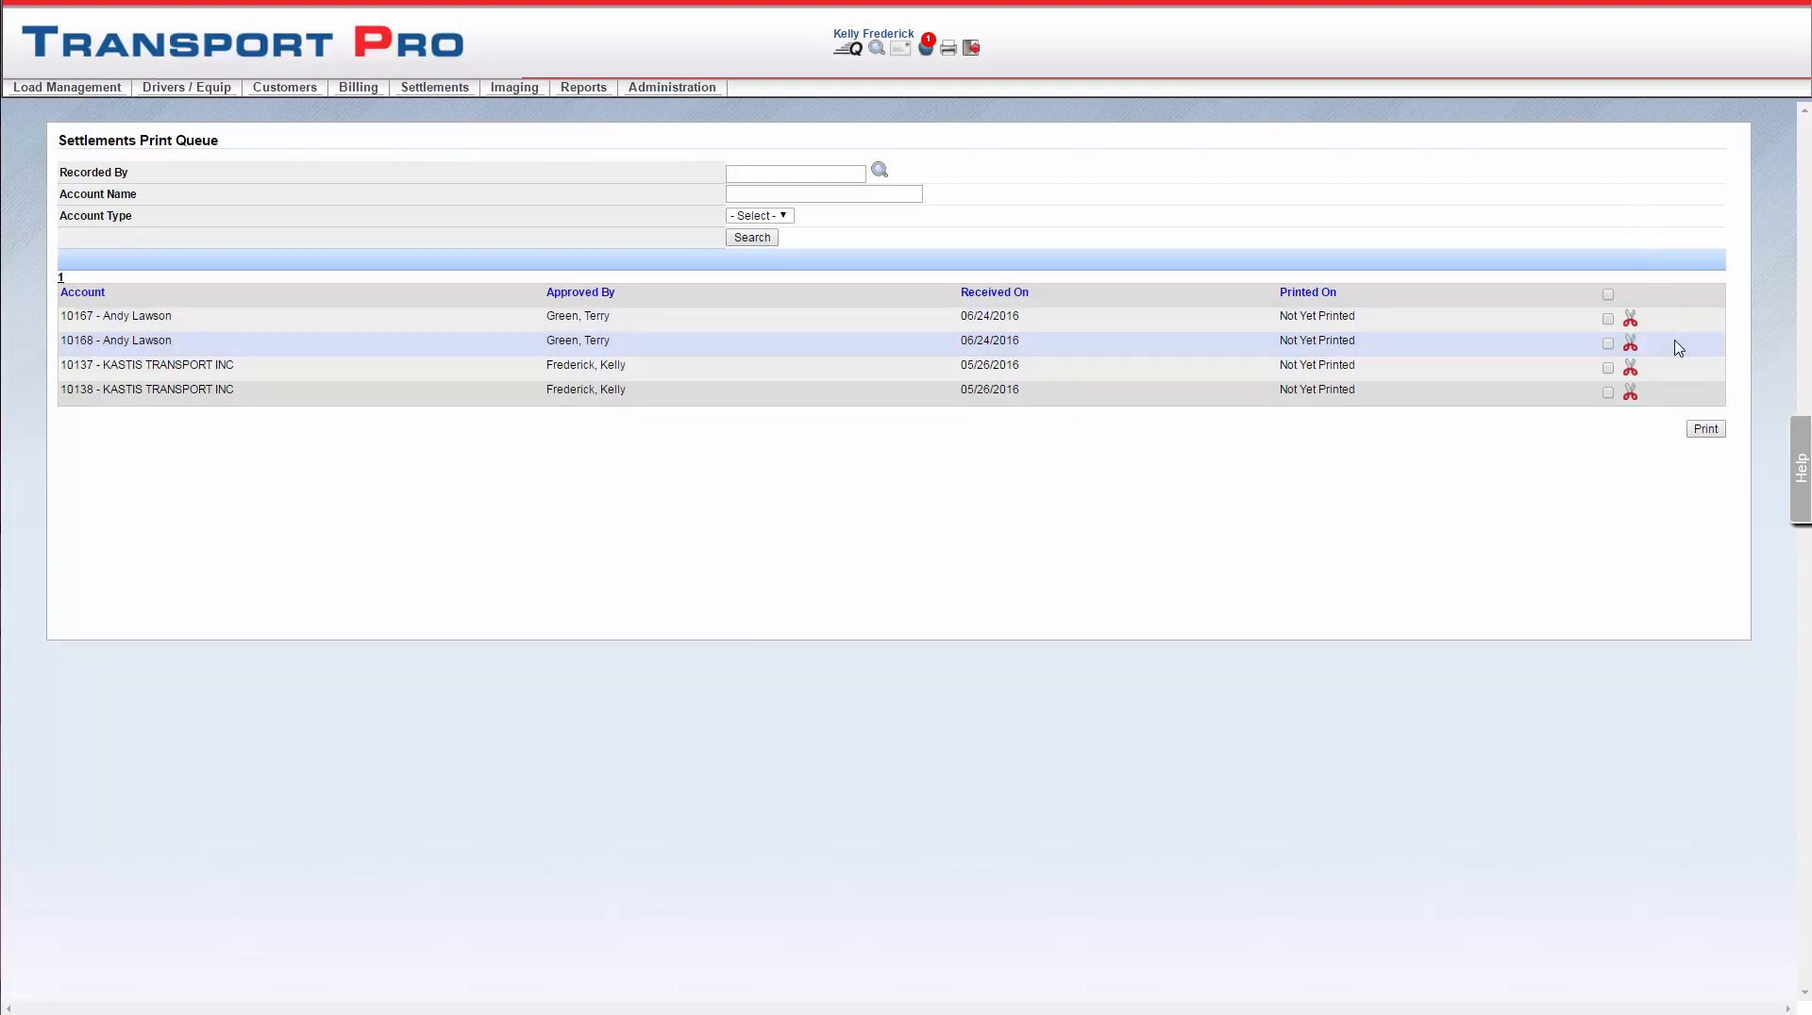
left_click(1608, 343)
left_click(1608, 368)
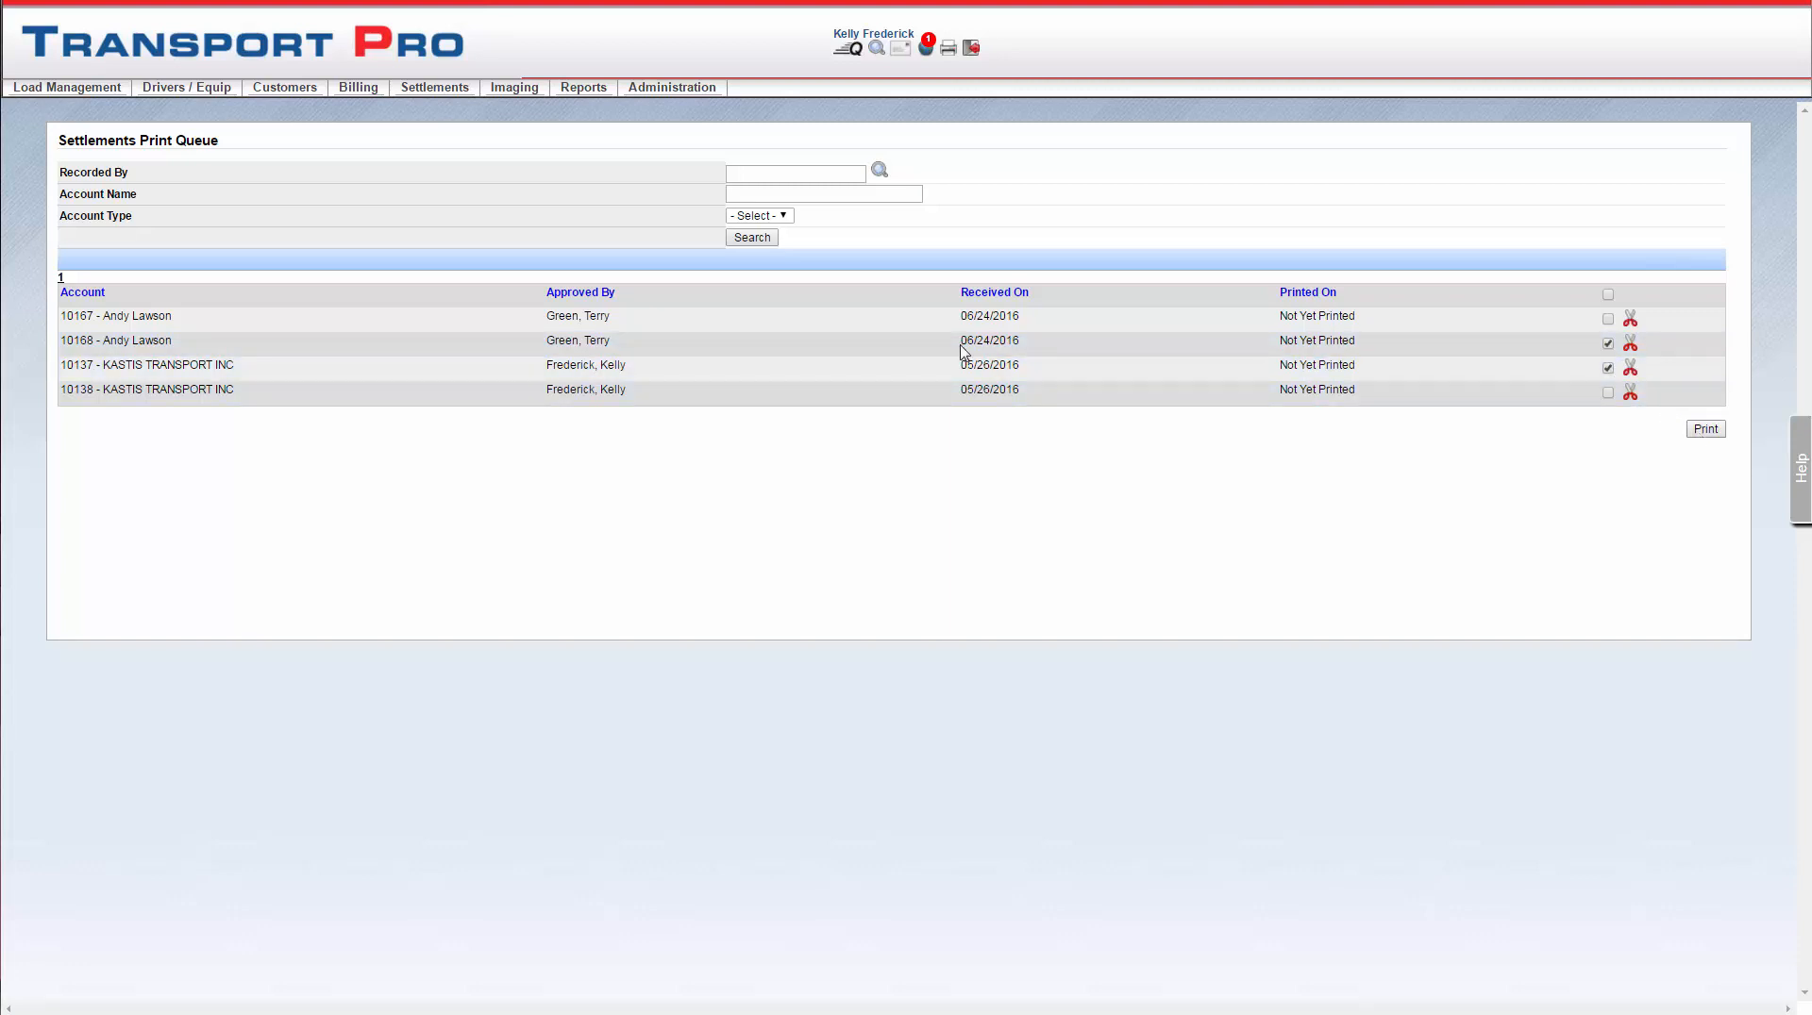
Run the Completed Settlements Report for dates from 2016-06-01 to 2016-07-01.
mouse_move(446, 100)
mouse_move(519, 161)
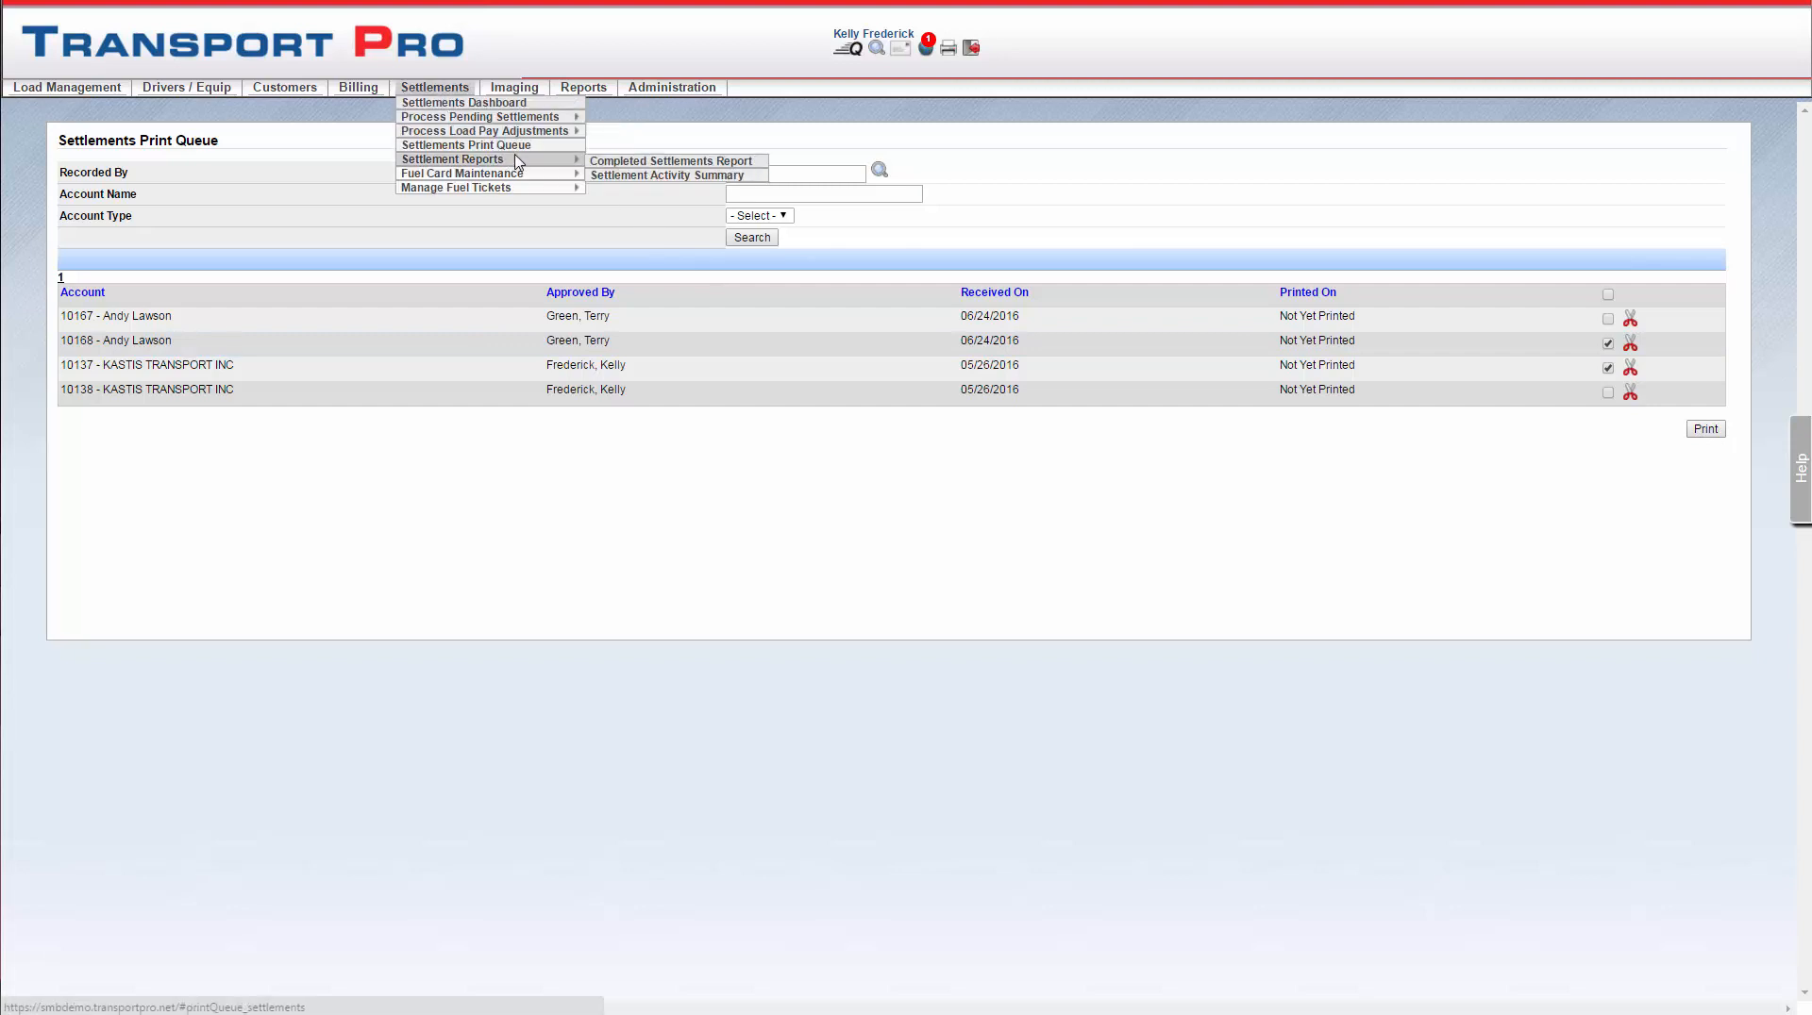
left_click(759, 171)
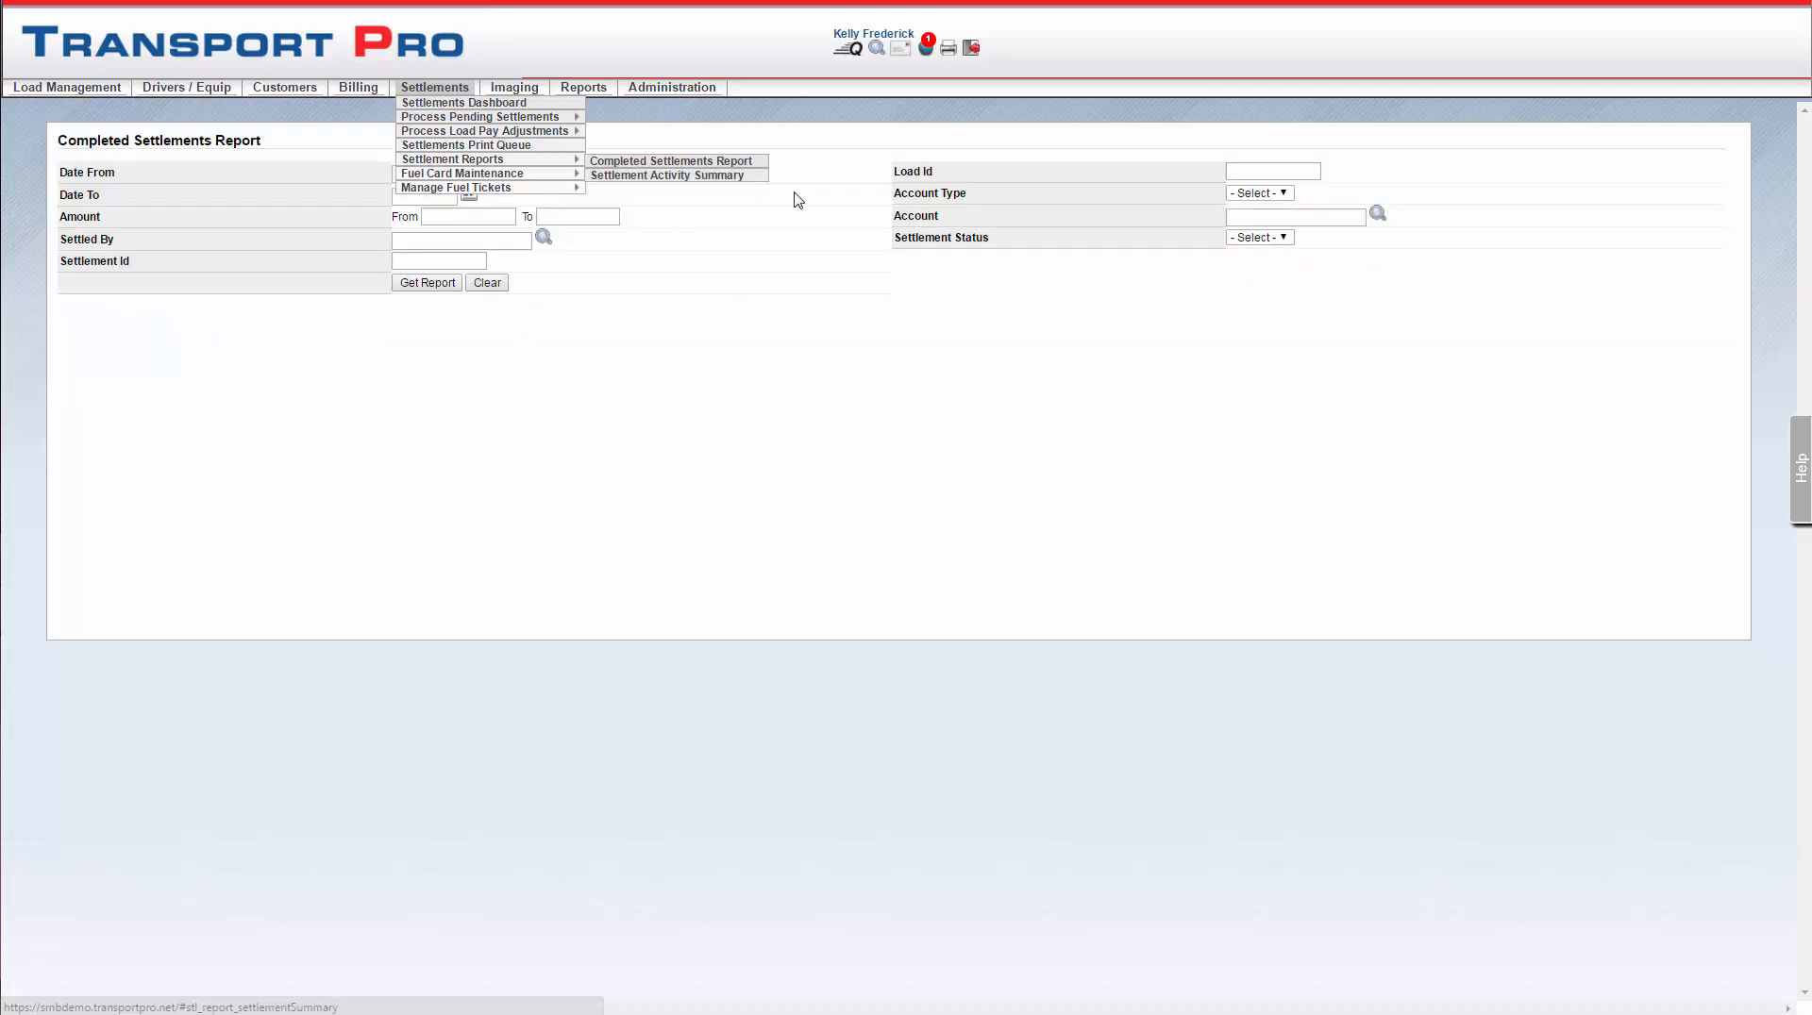
left_click(468, 172)
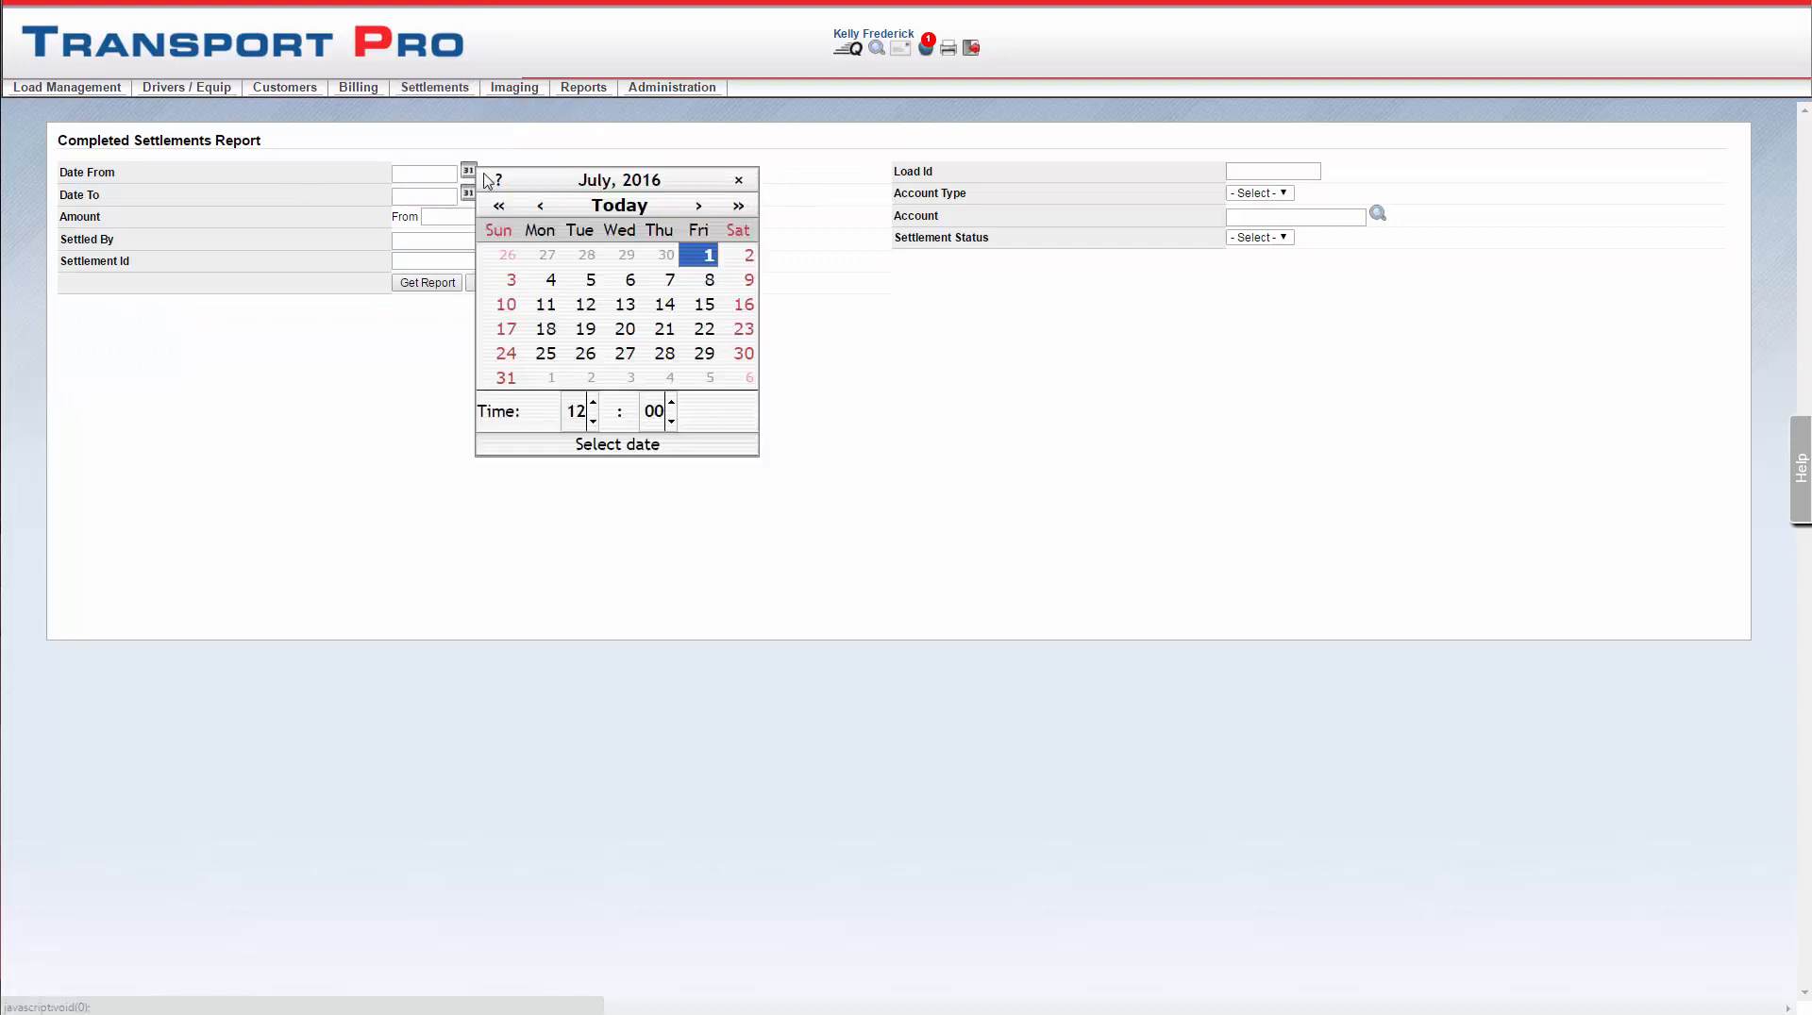
left_click(540, 206)
left_click(625, 254)
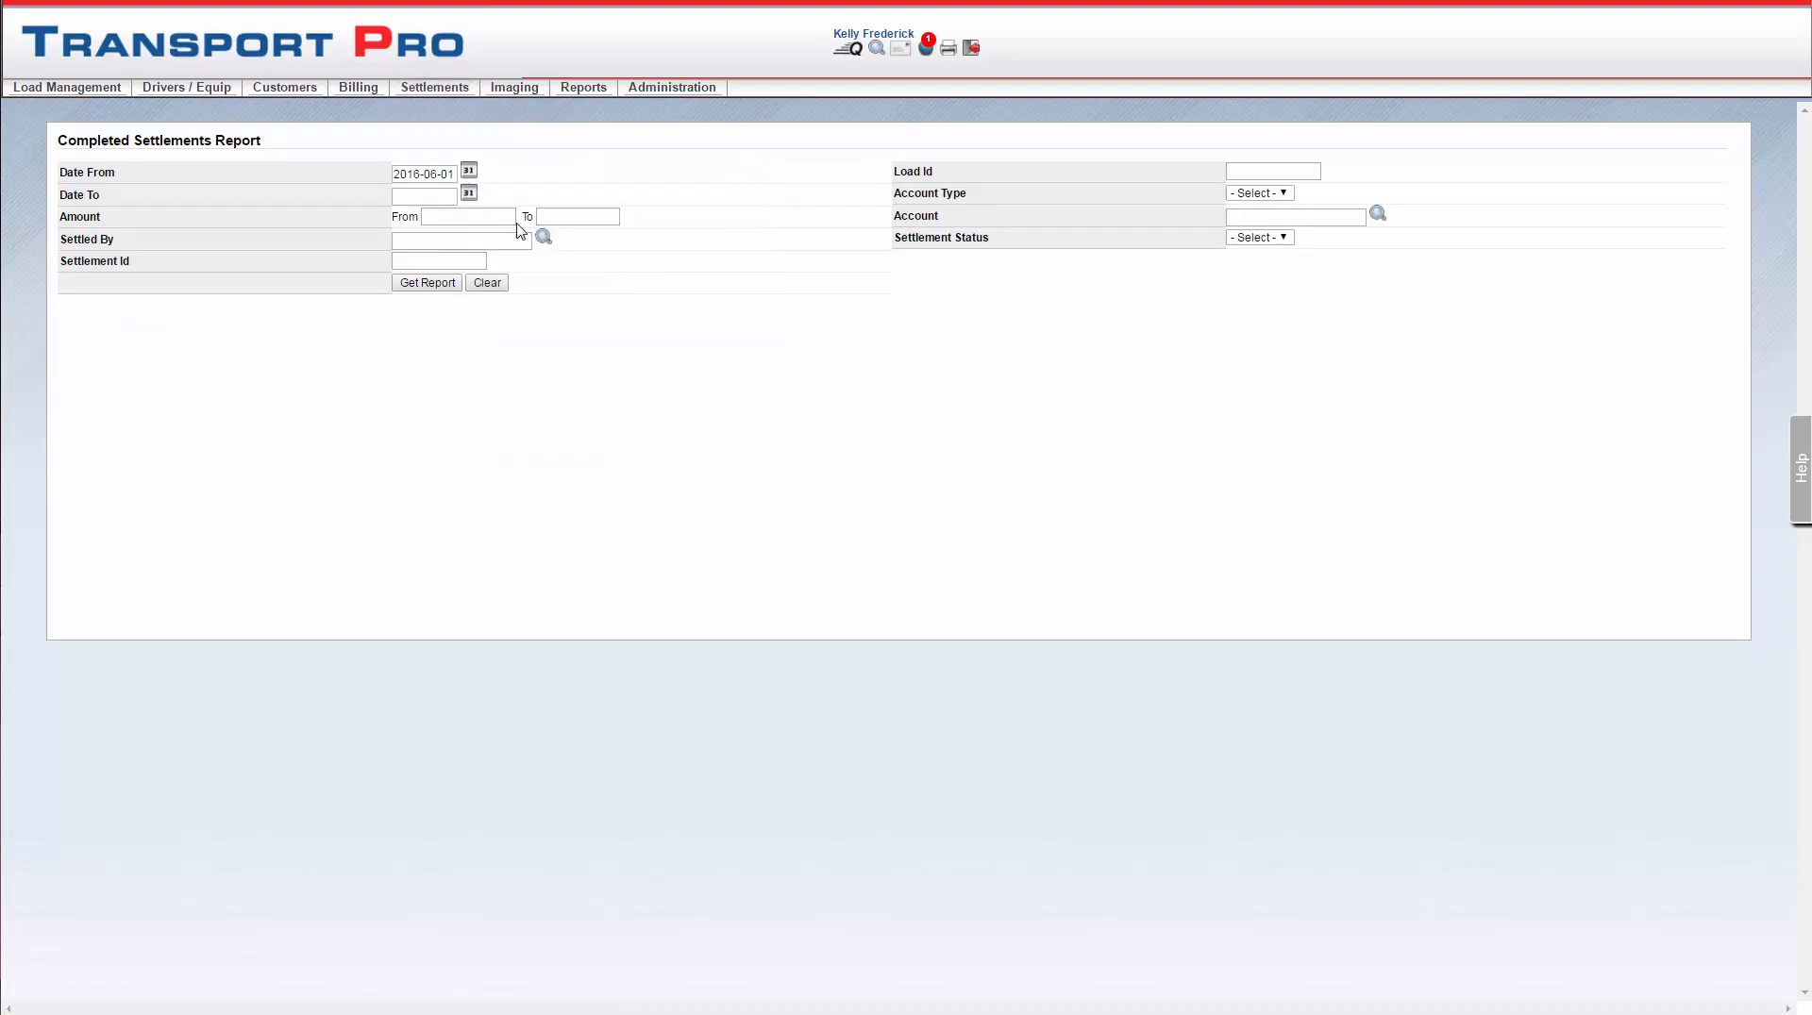
left_click(468, 195)
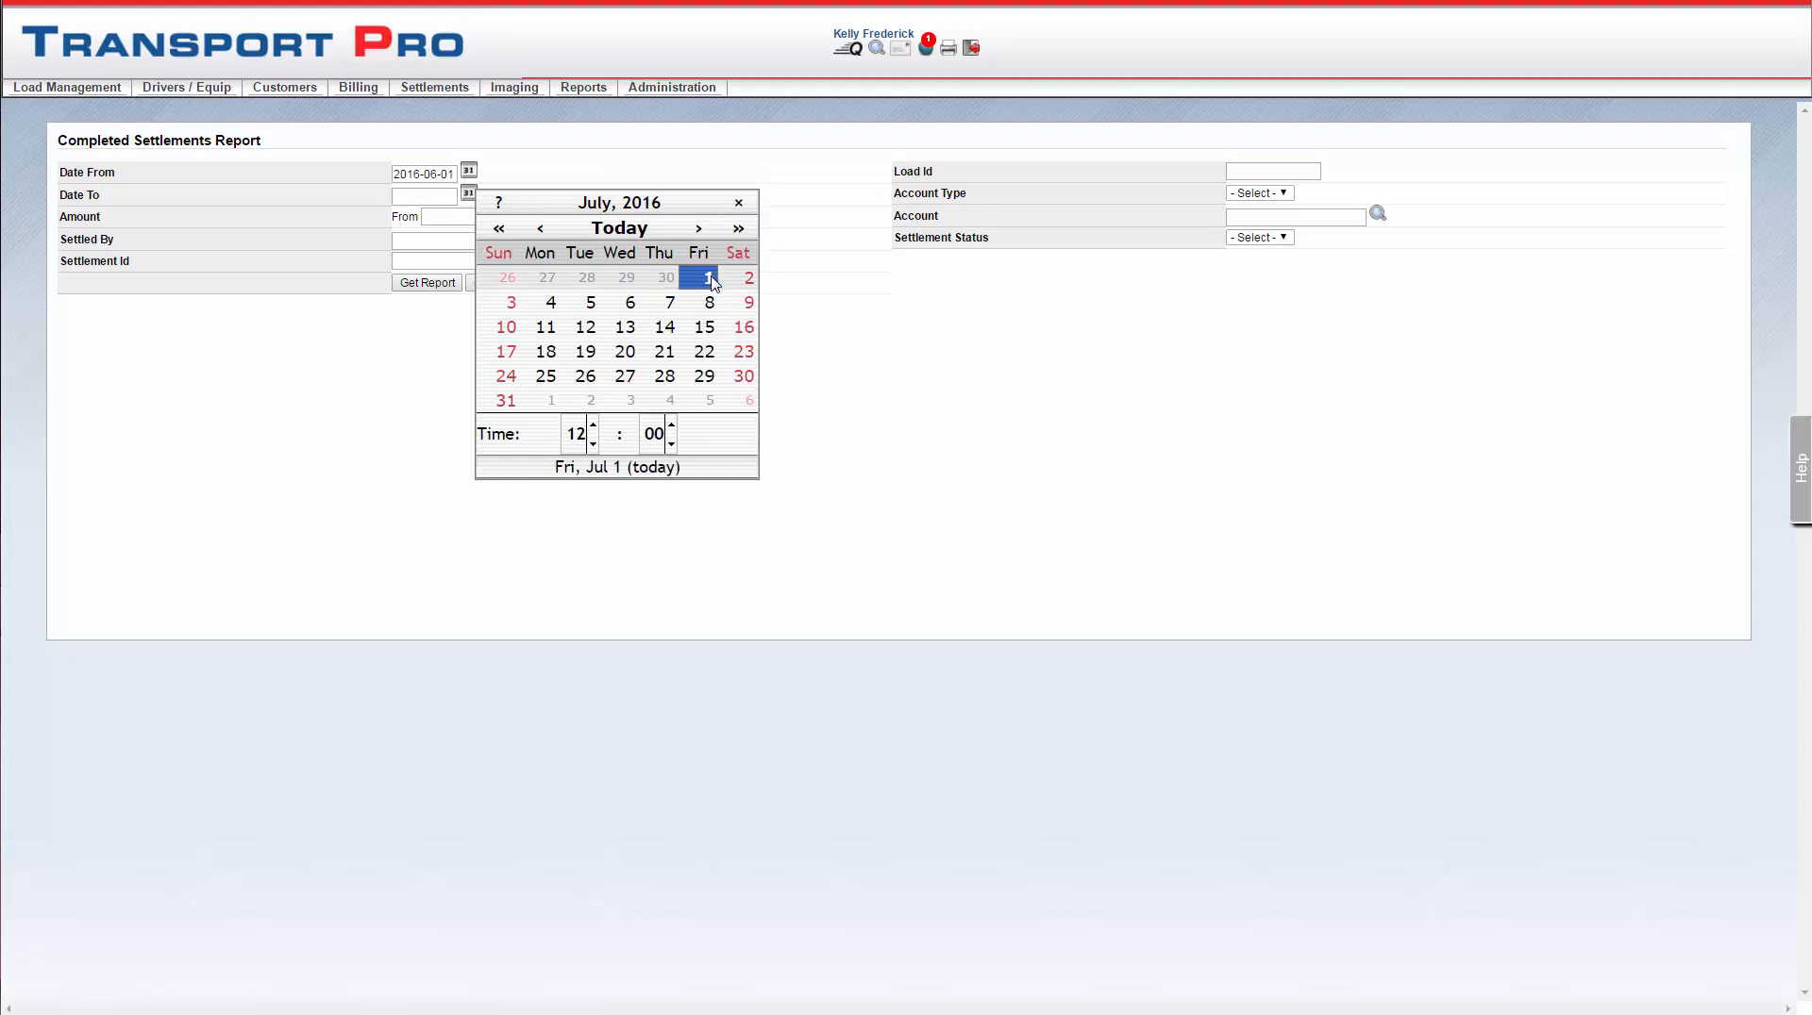
left_click(708, 280)
left_click(425, 284)
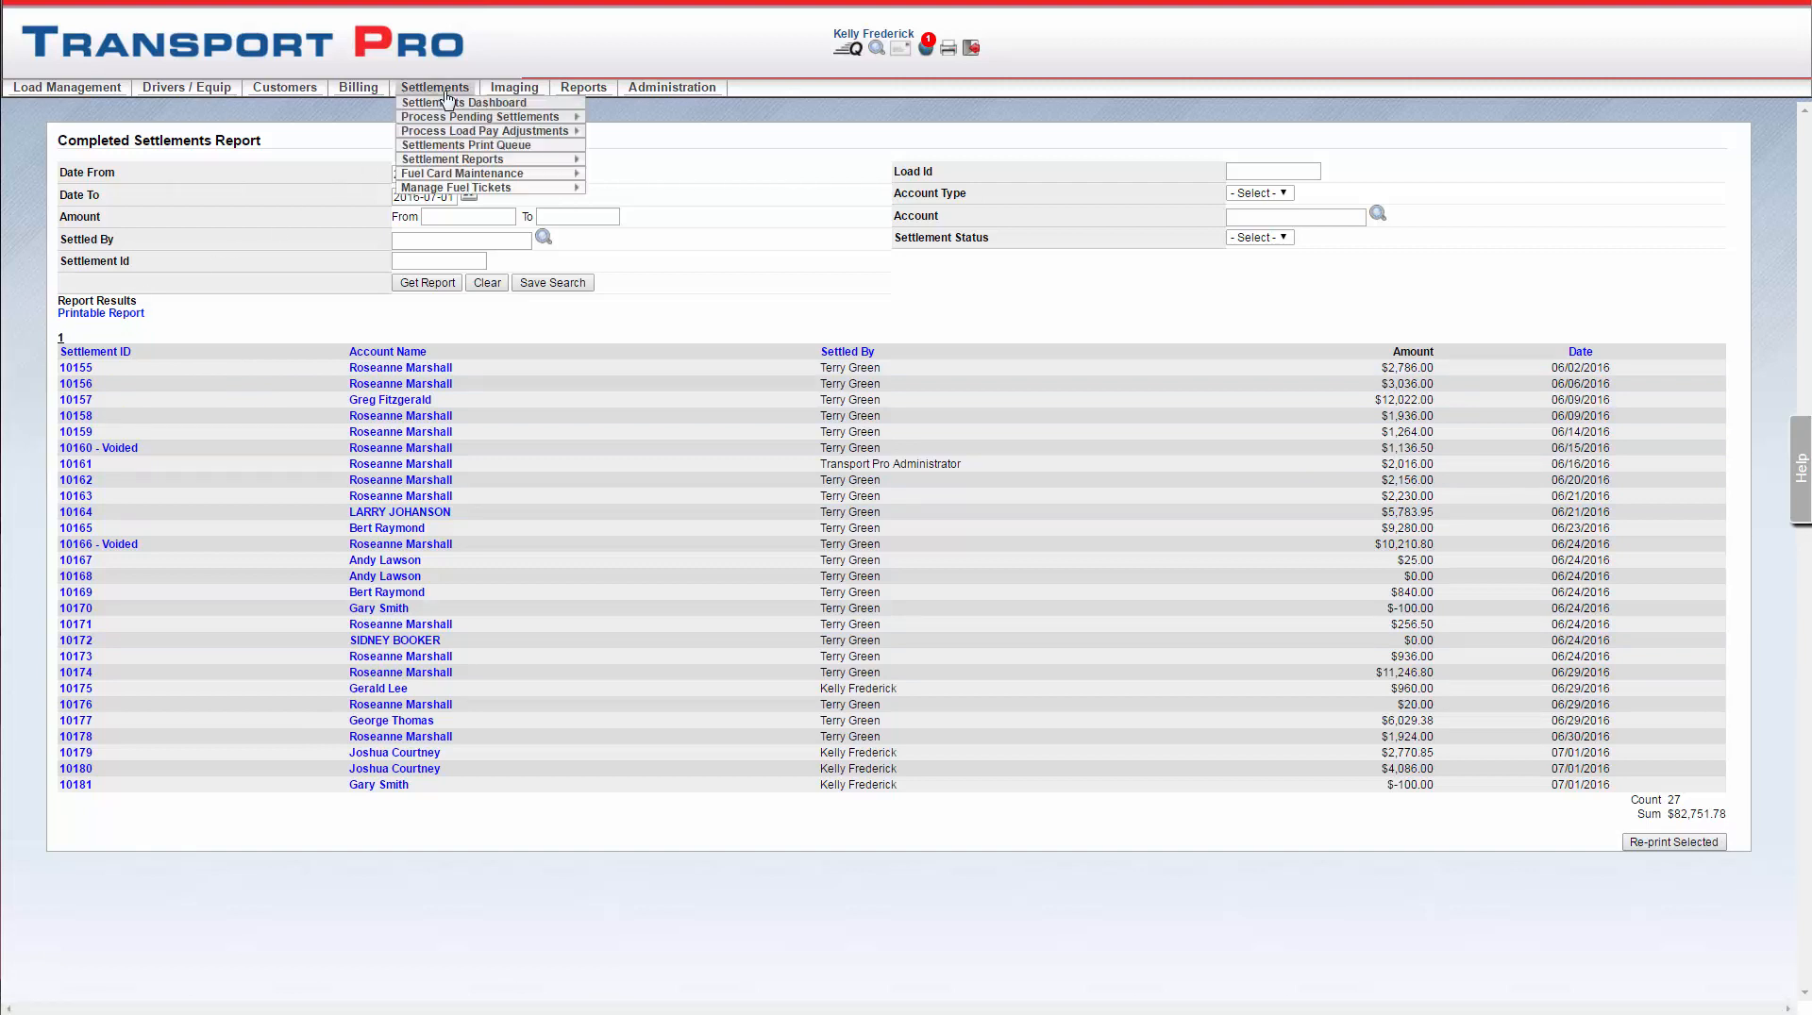
Generate the Settlement Activity Summary for settlement dates from 2016-06-01 to 2016-07-01 and look through the driver summaries.
left_click(649, 177)
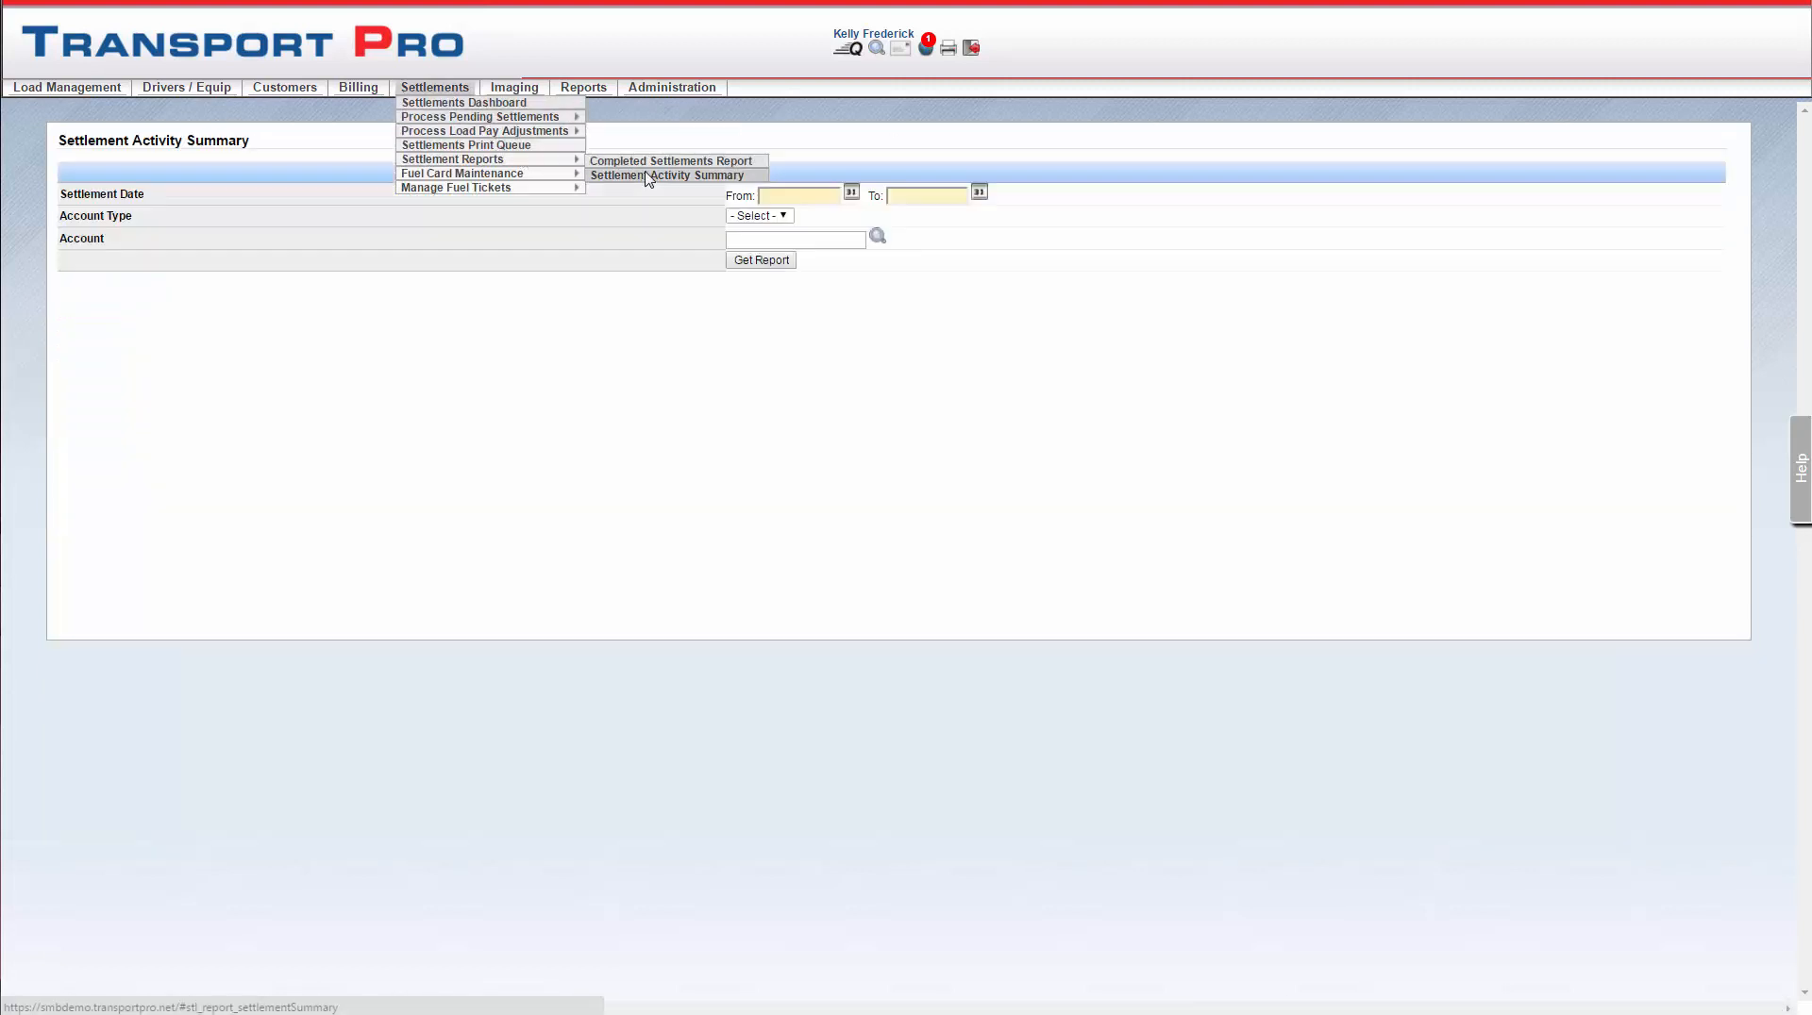
left_click(851, 193)
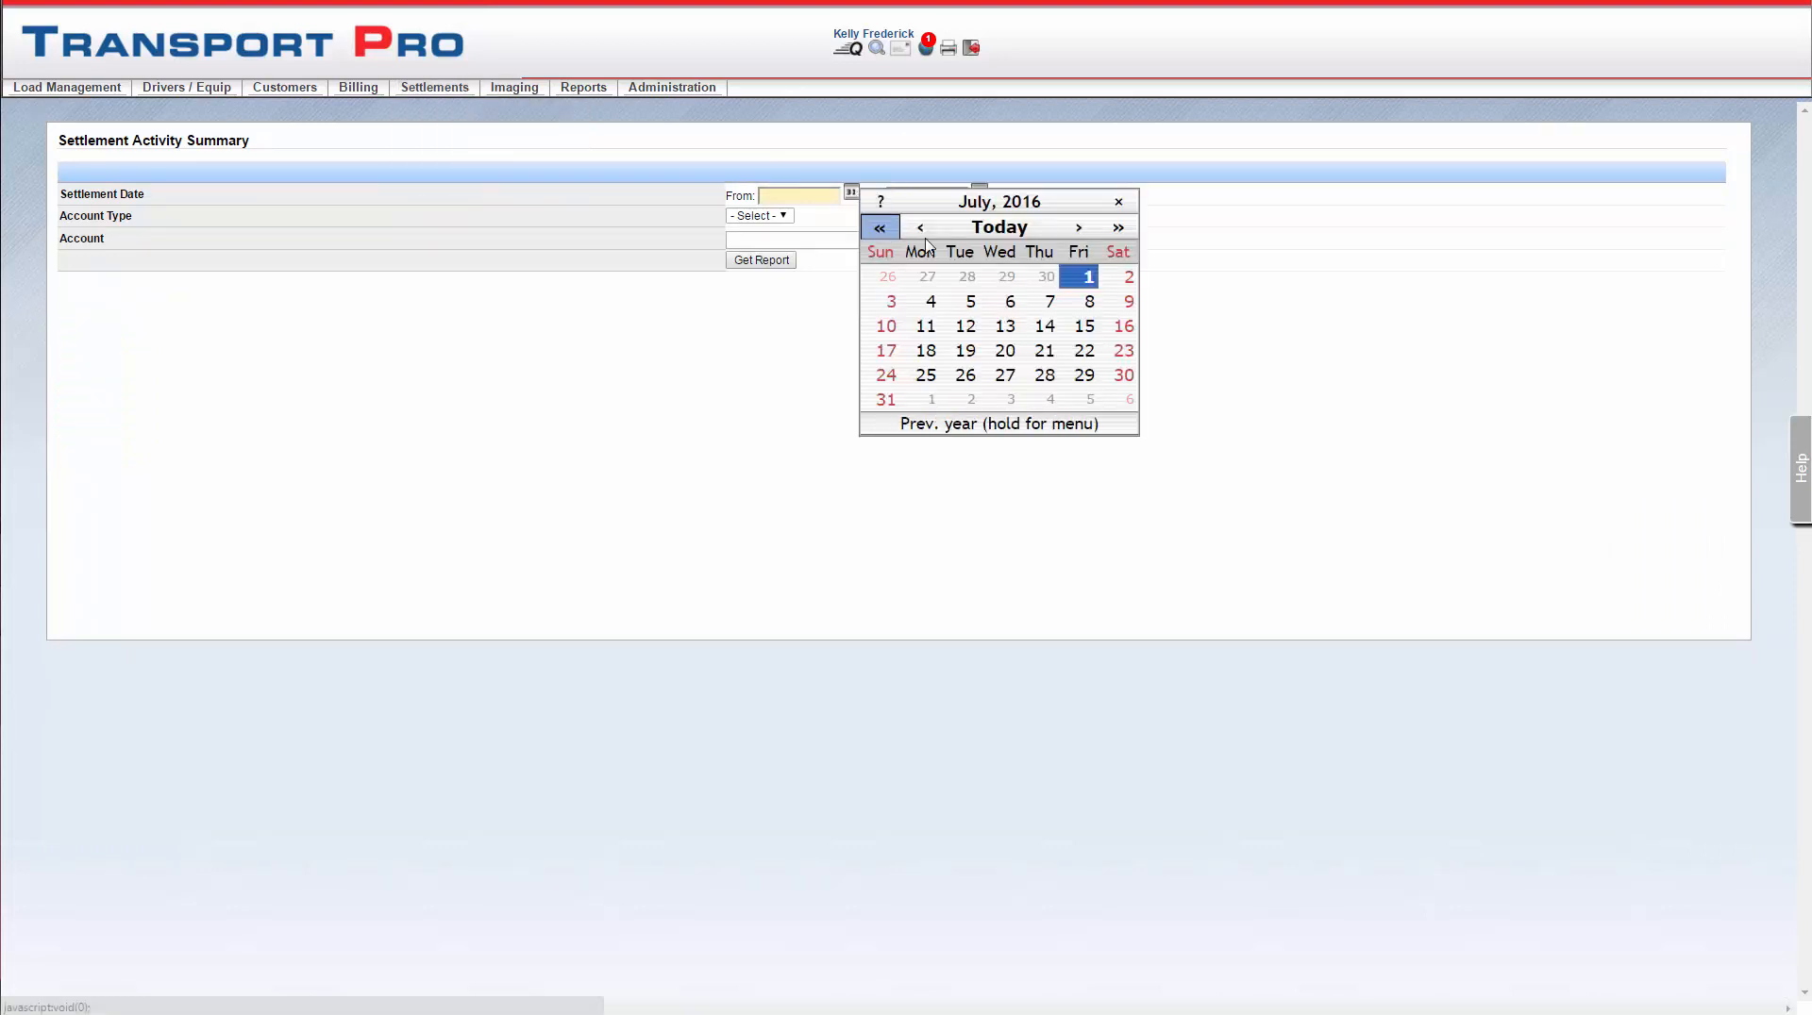
left_click(1087, 276)
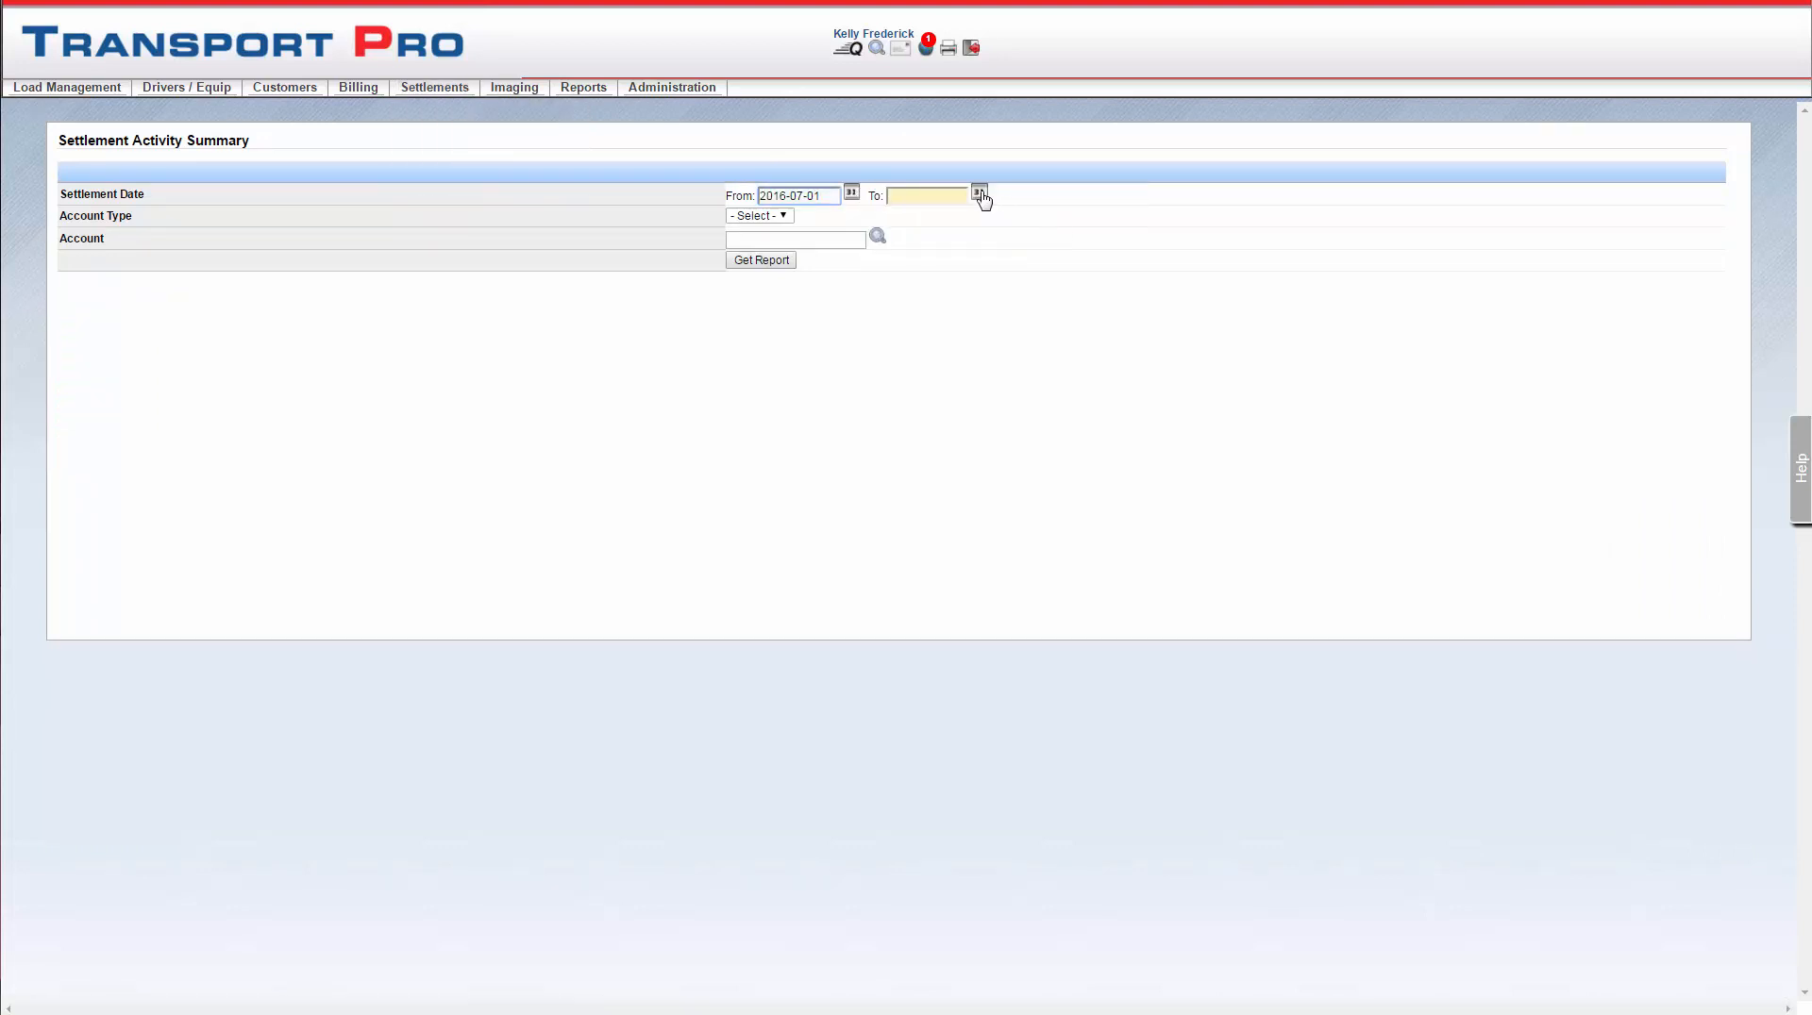
left_click(851, 193)
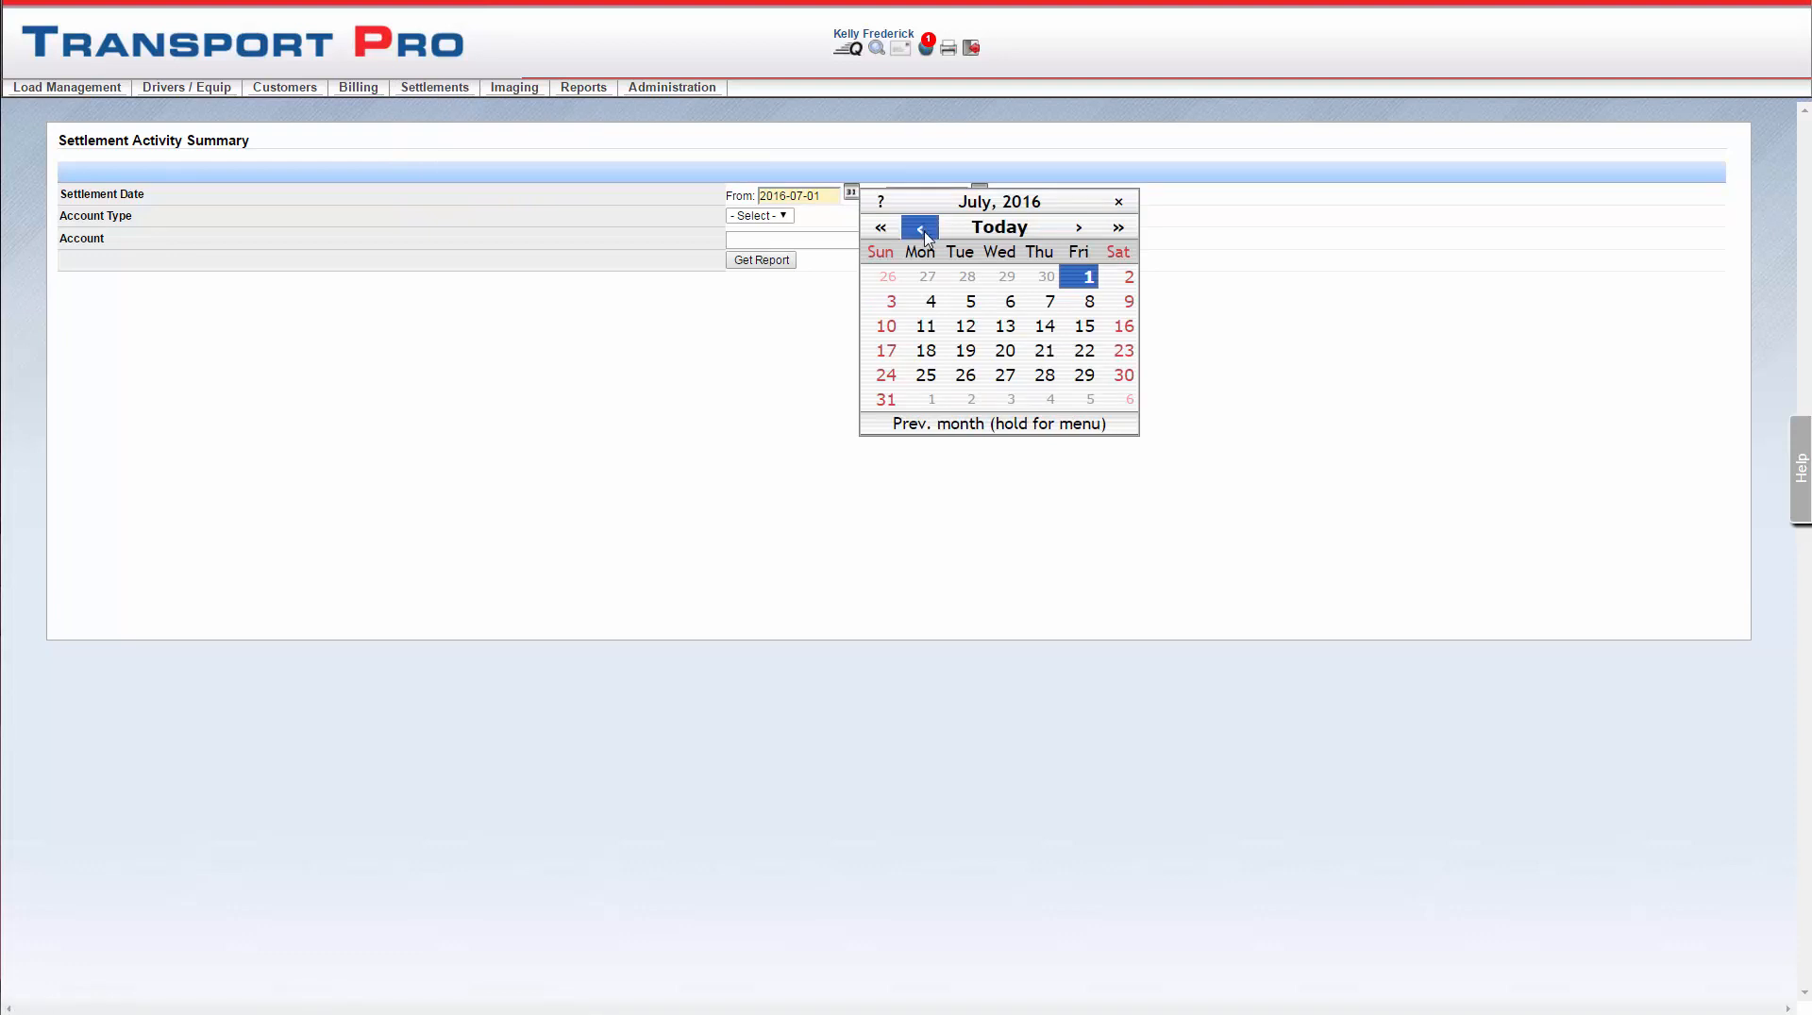
left_click(921, 227)
left_click(1002, 277)
left_click(978, 192)
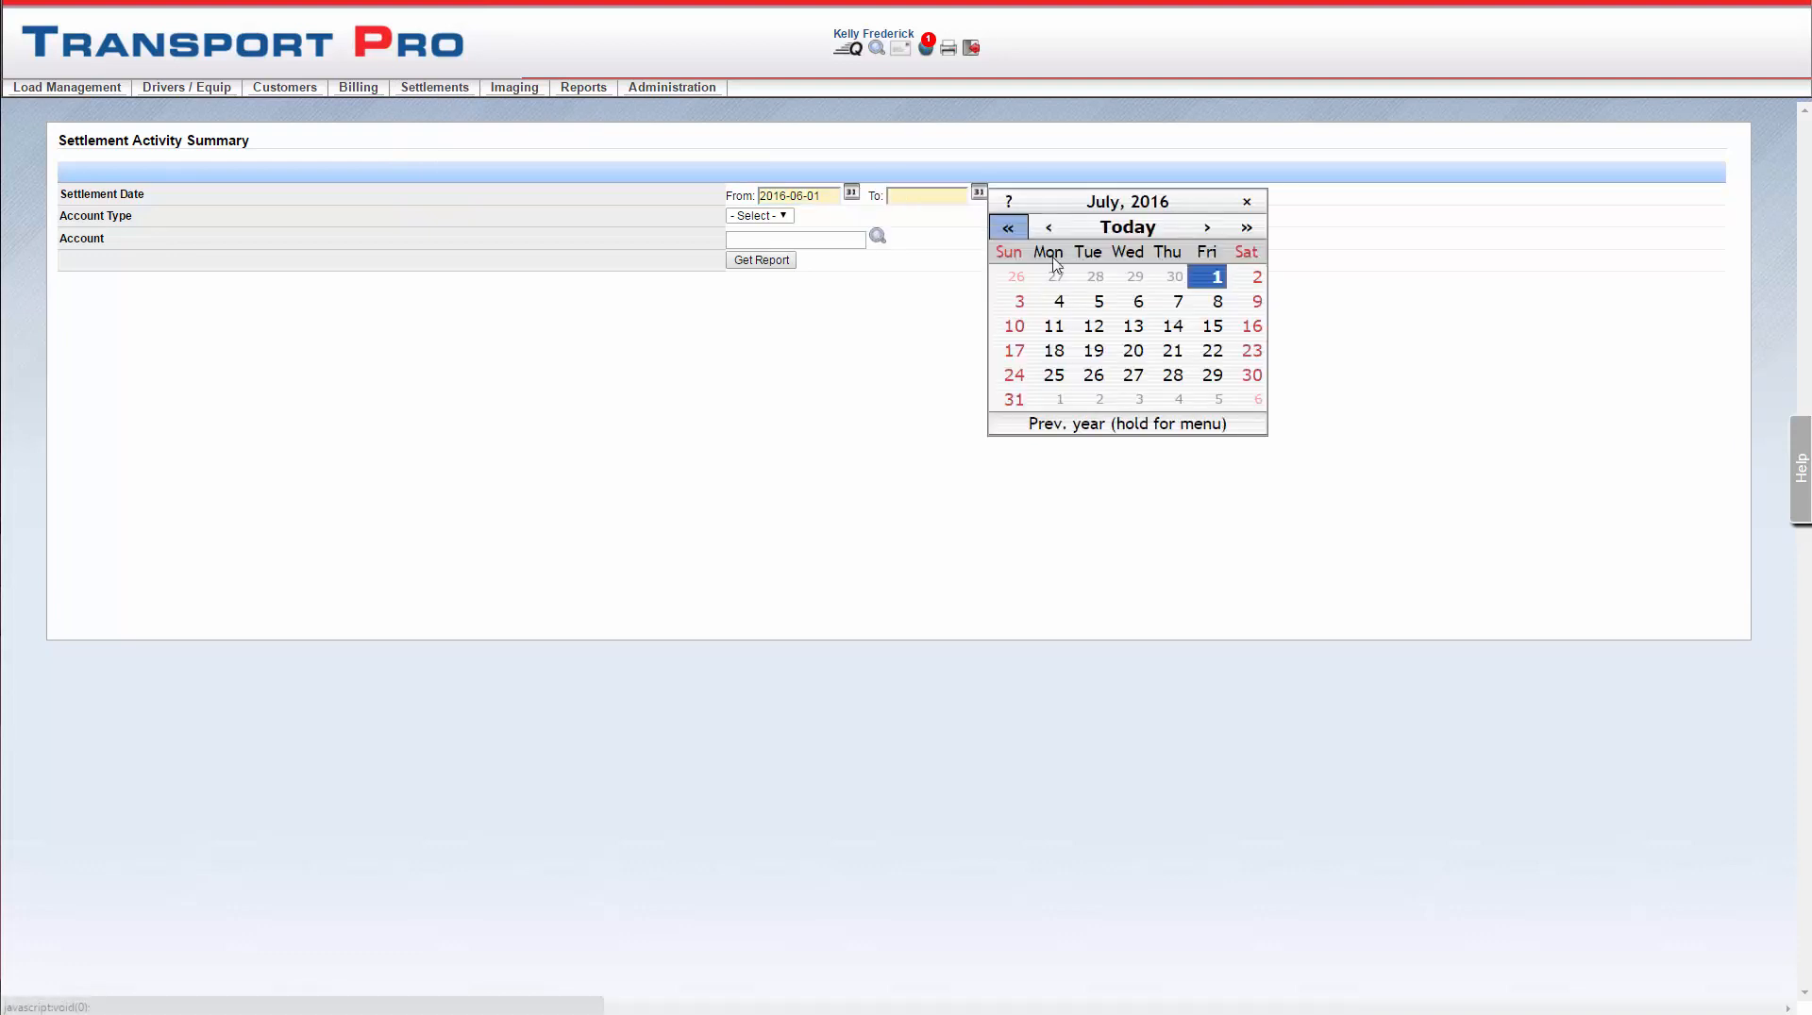
left_click(1210, 287)
left_click(779, 265)
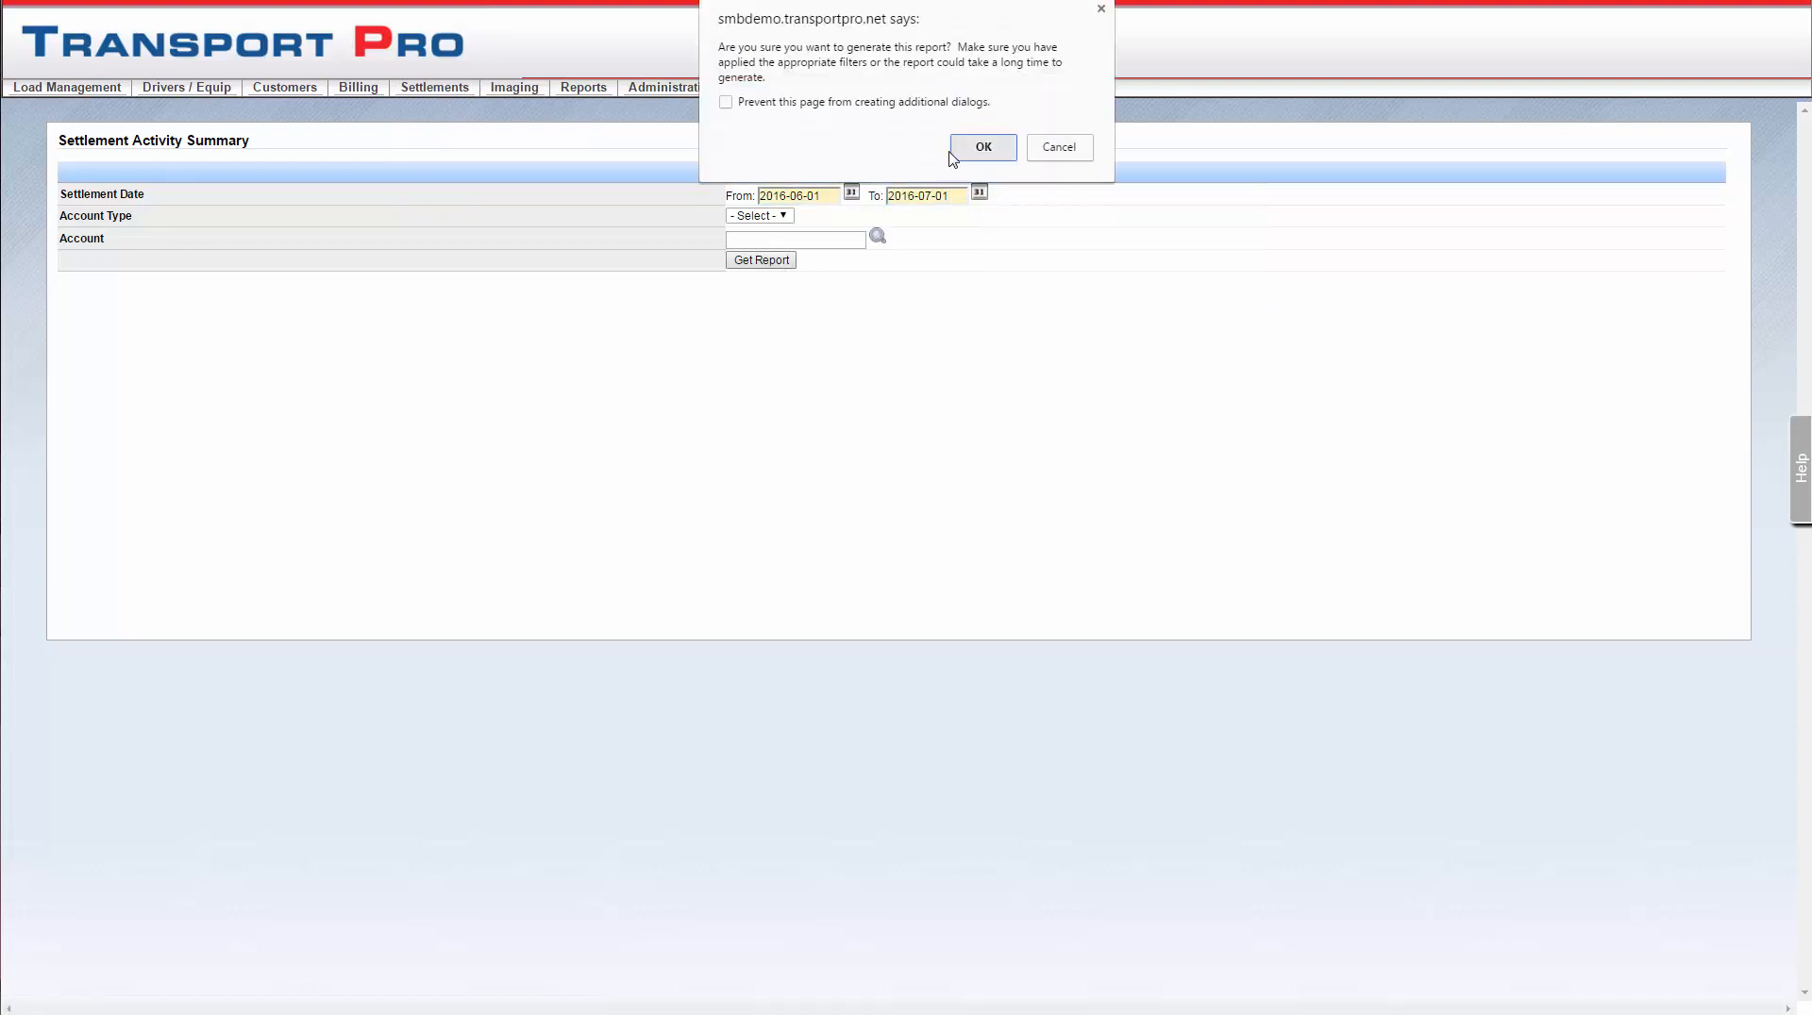
left_click(981, 147)
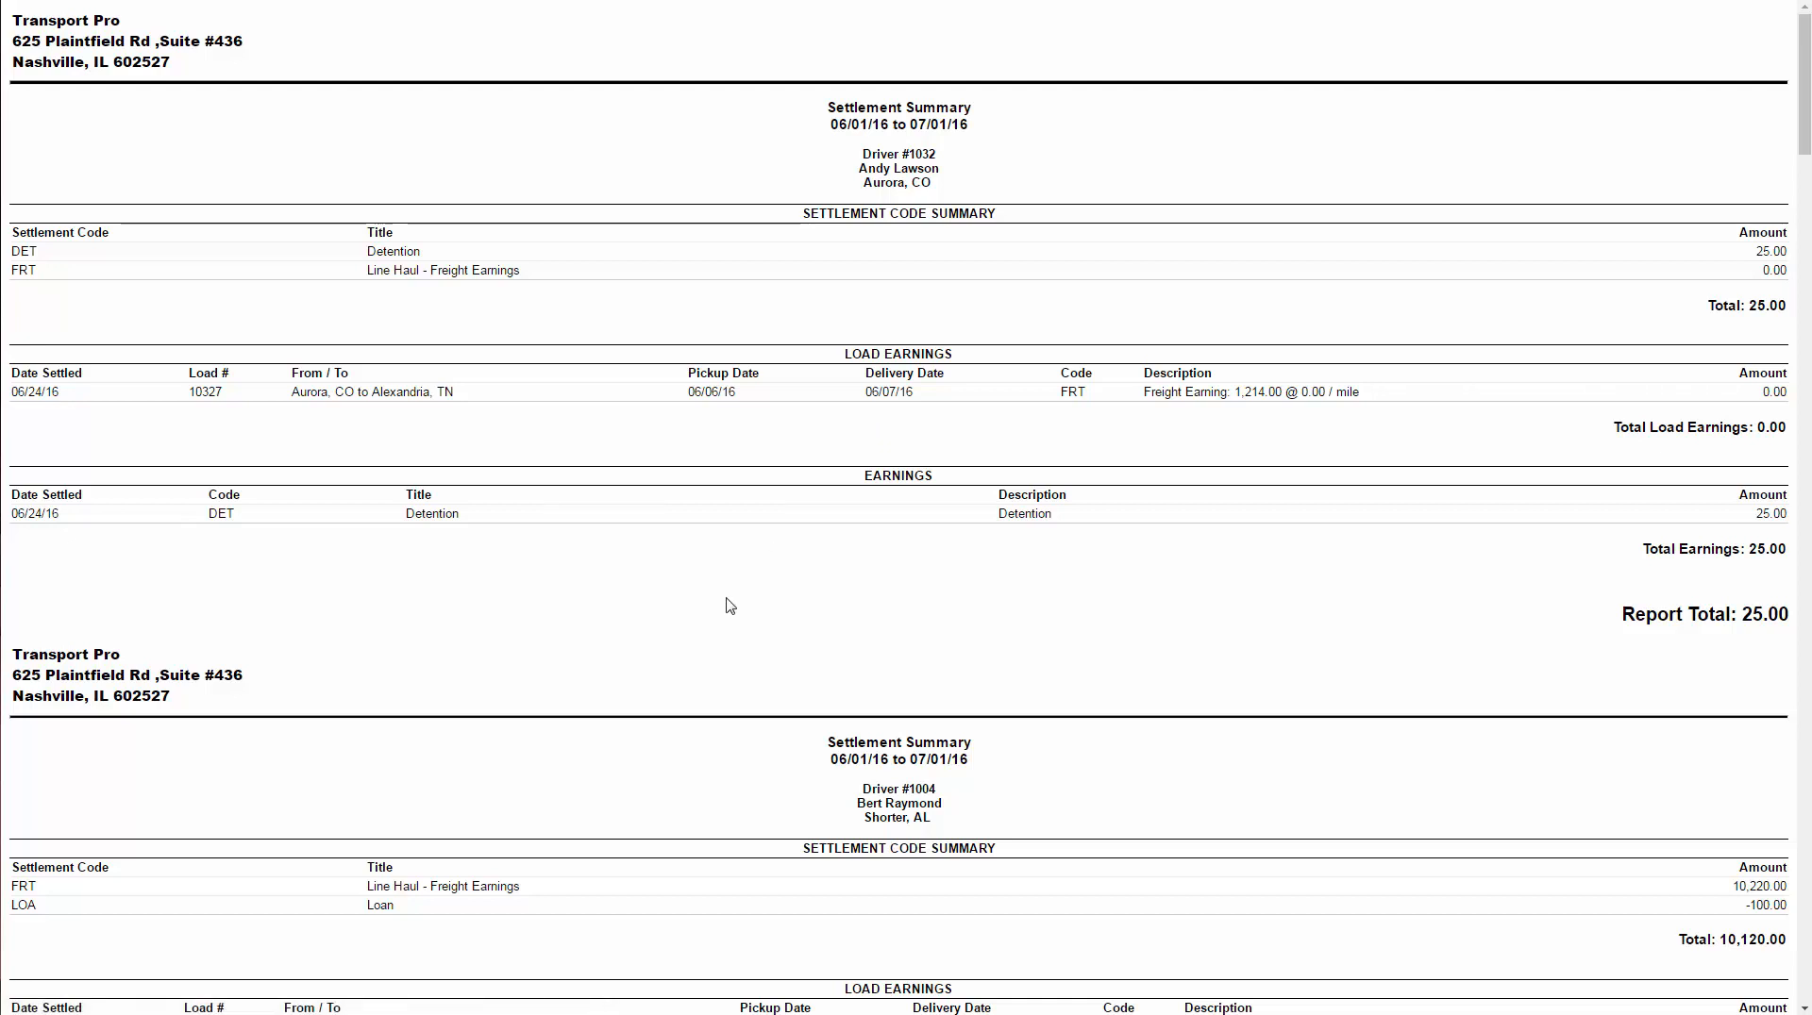
scroll(731, 605, "down", 2)
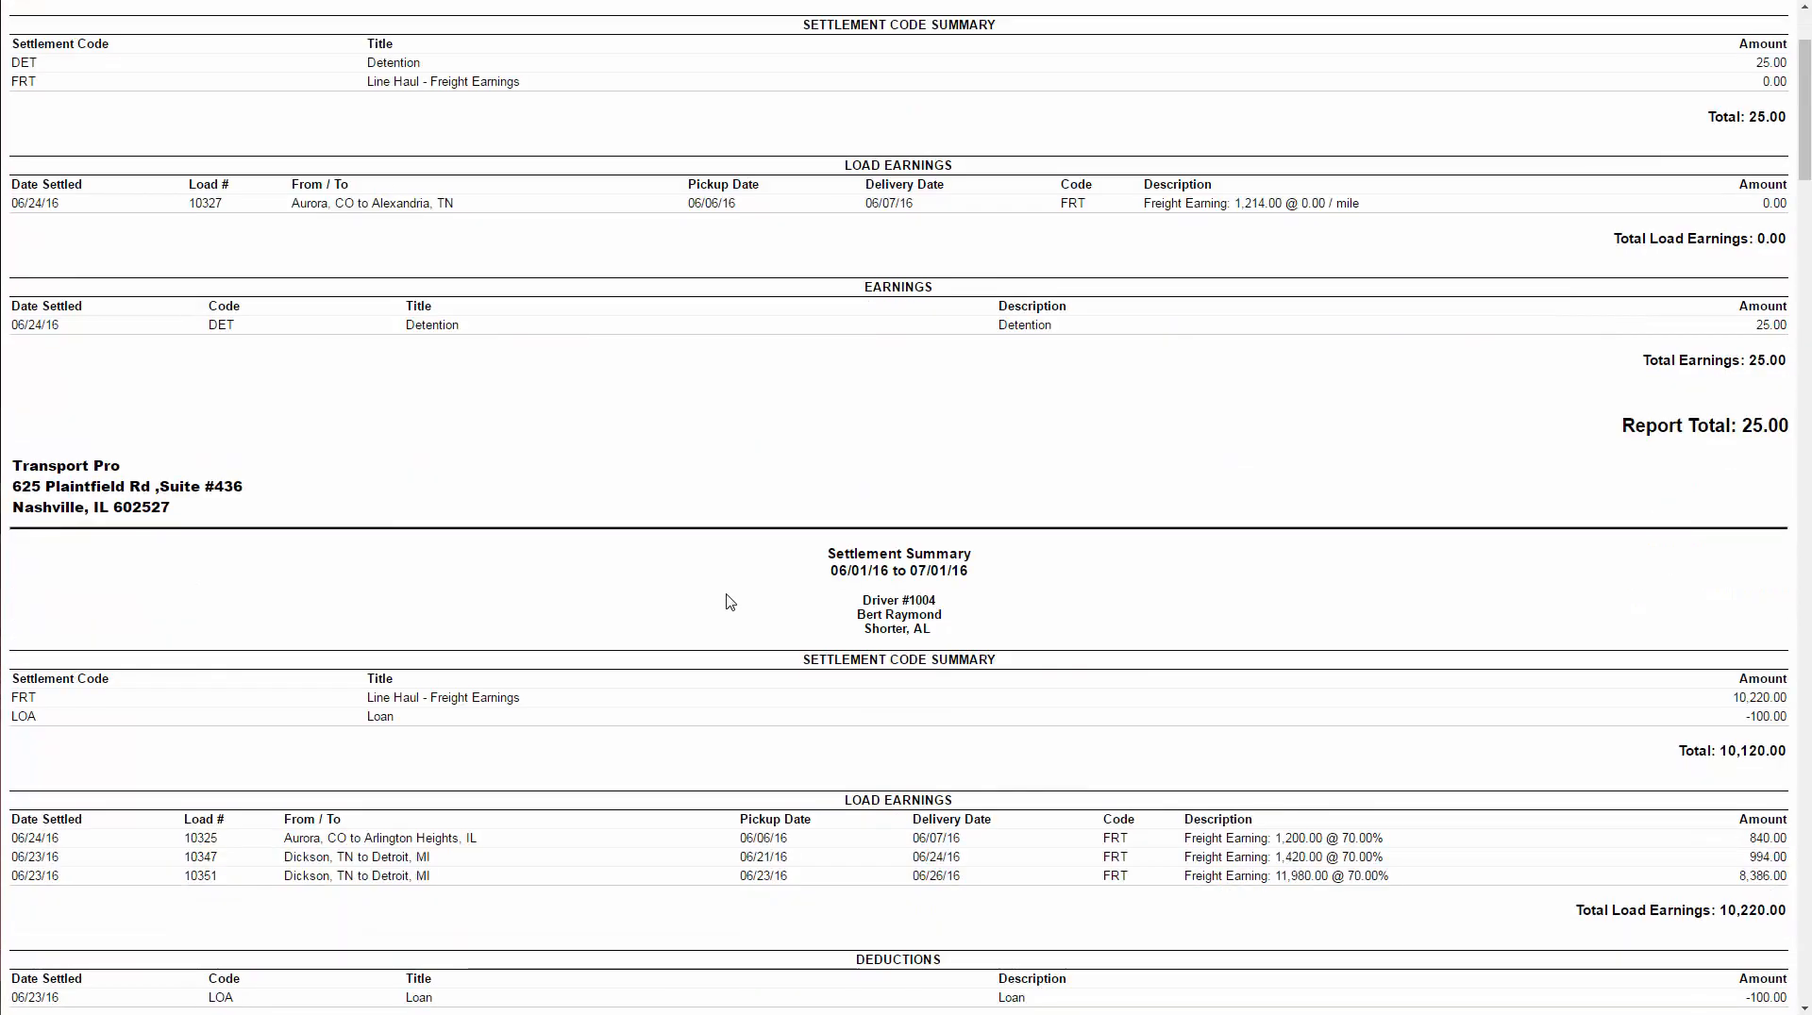
scroll(730, 598, "down", 4)
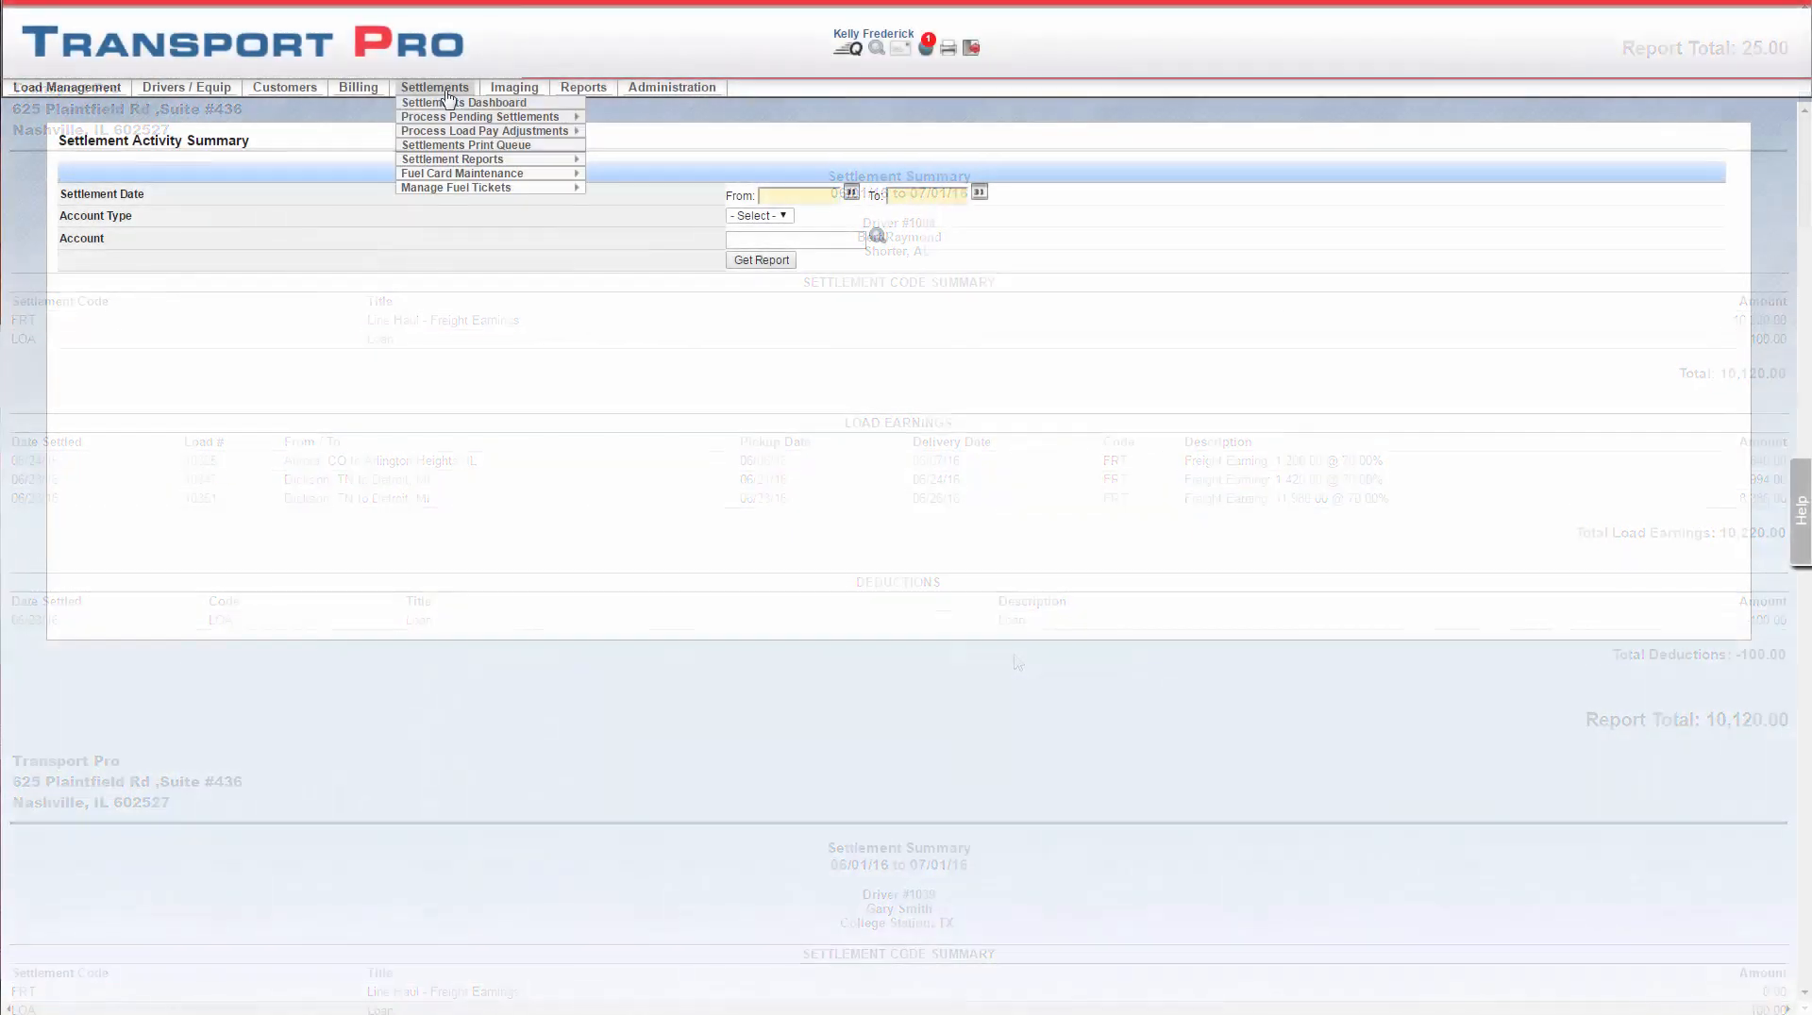
mouse_move(518, 179)
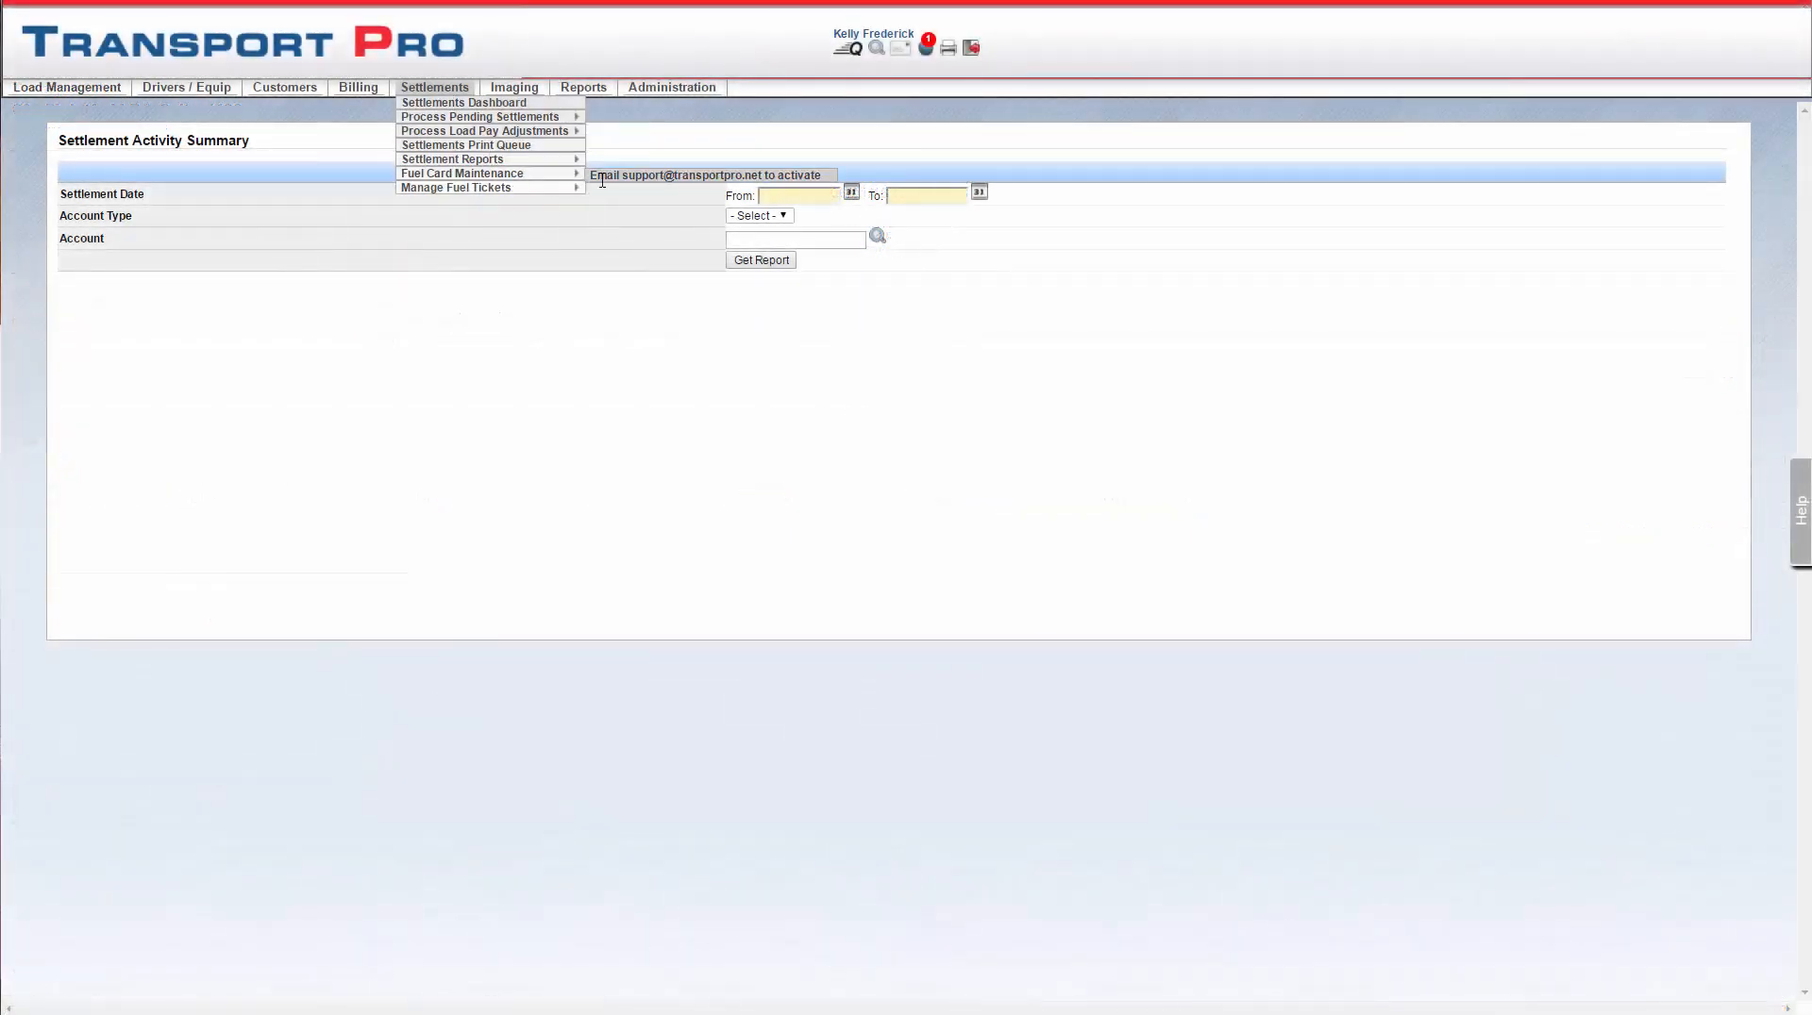
left_click_drag(601, 180, 599, 192)
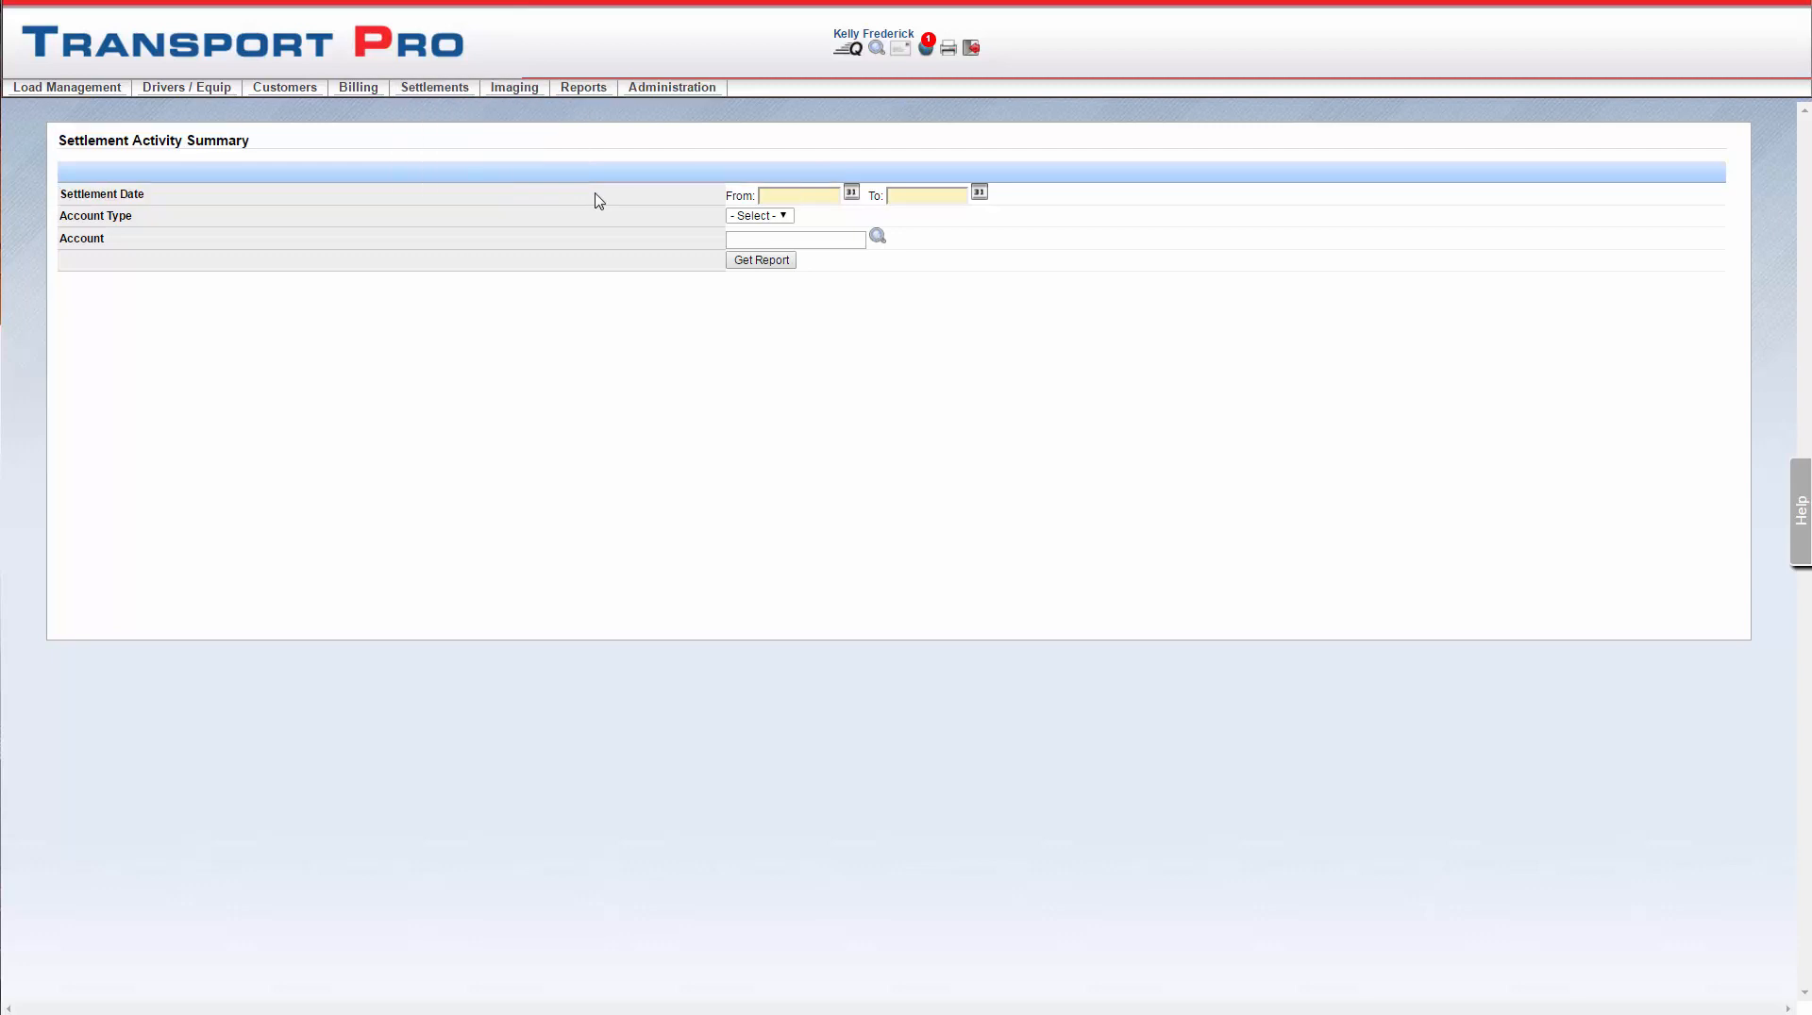
mouse_move(462, 90)
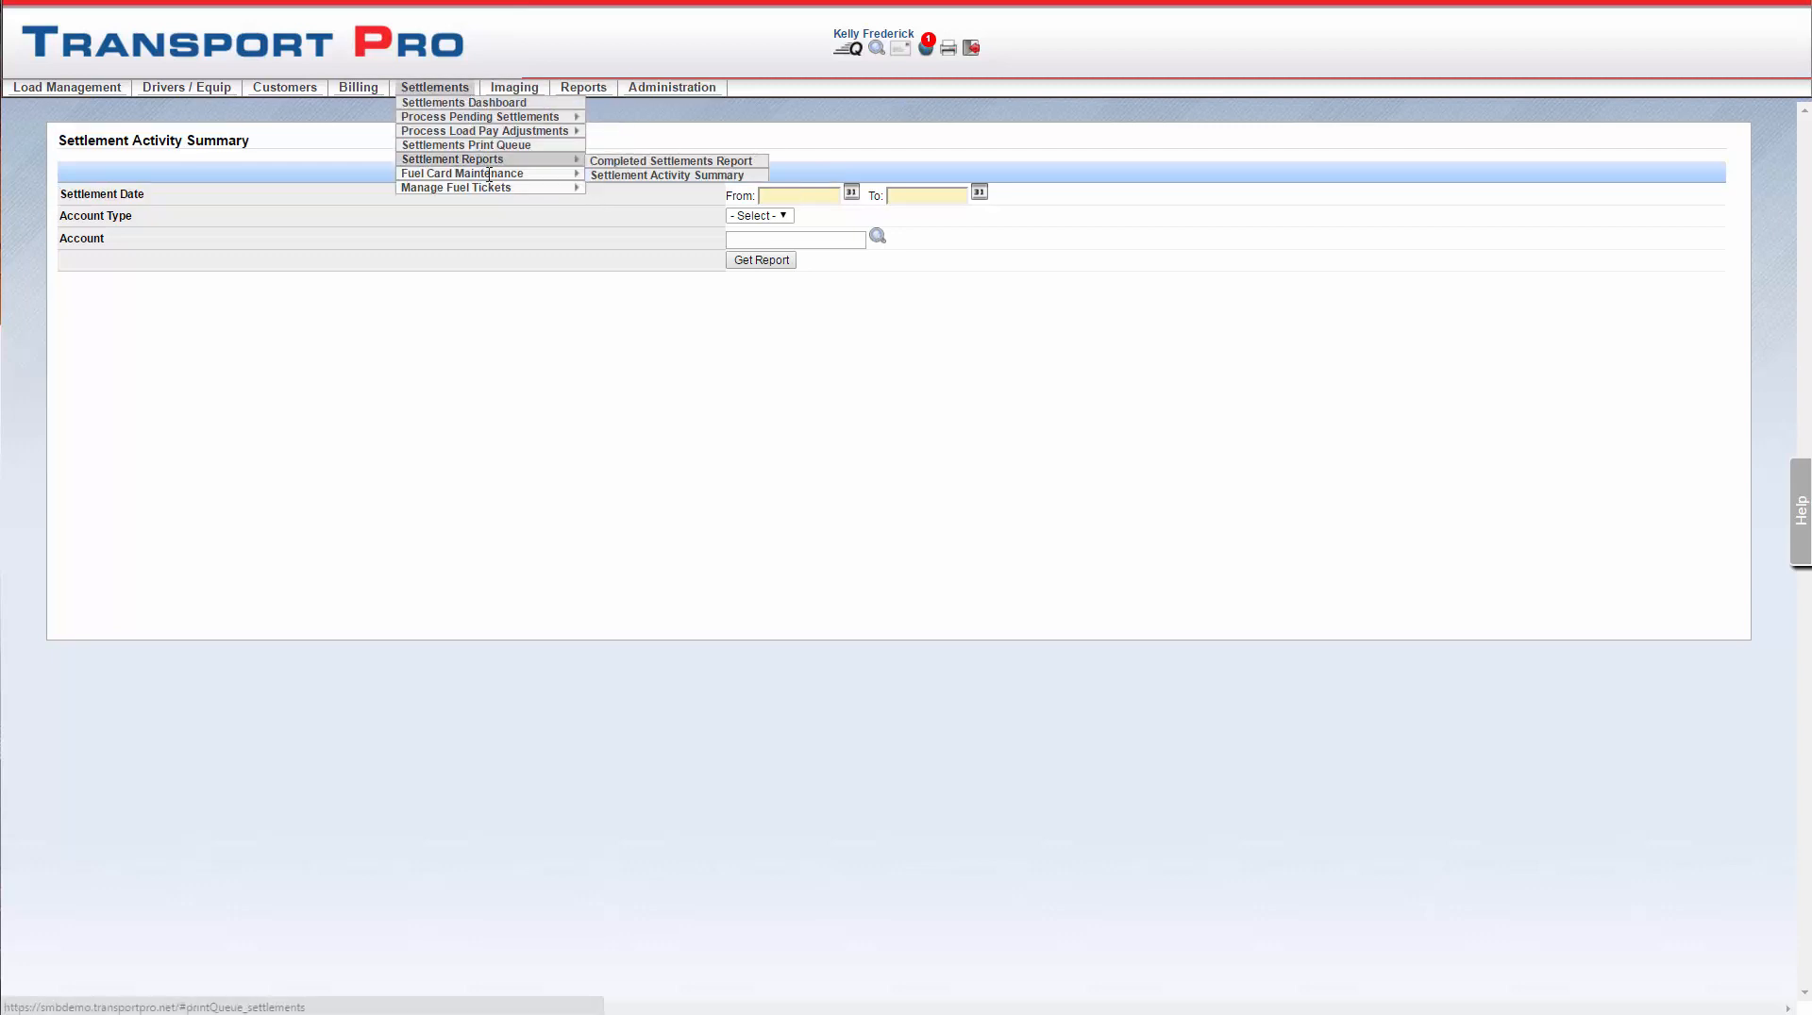
mouse_move(499, 187)
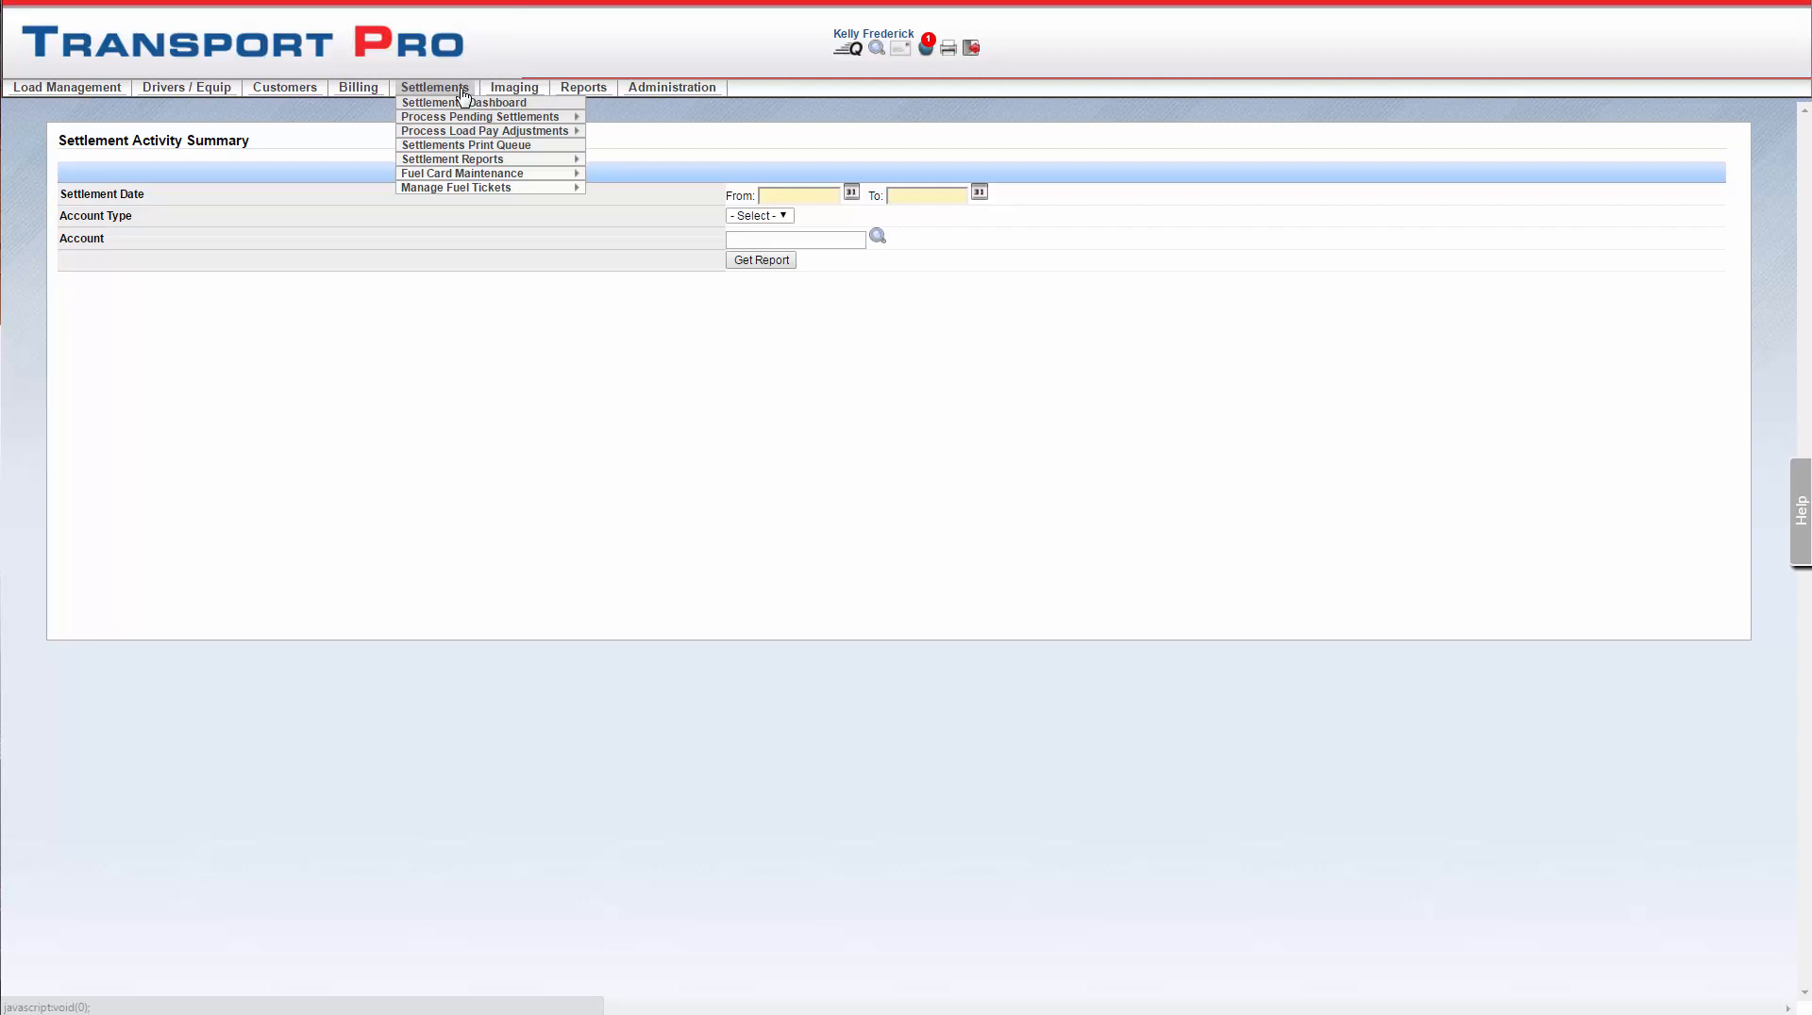
Show pending Owner Operators settlements for all settlement days and open the settlement detail of the account with the $3,968.80 balance.
mouse_move(528, 117)
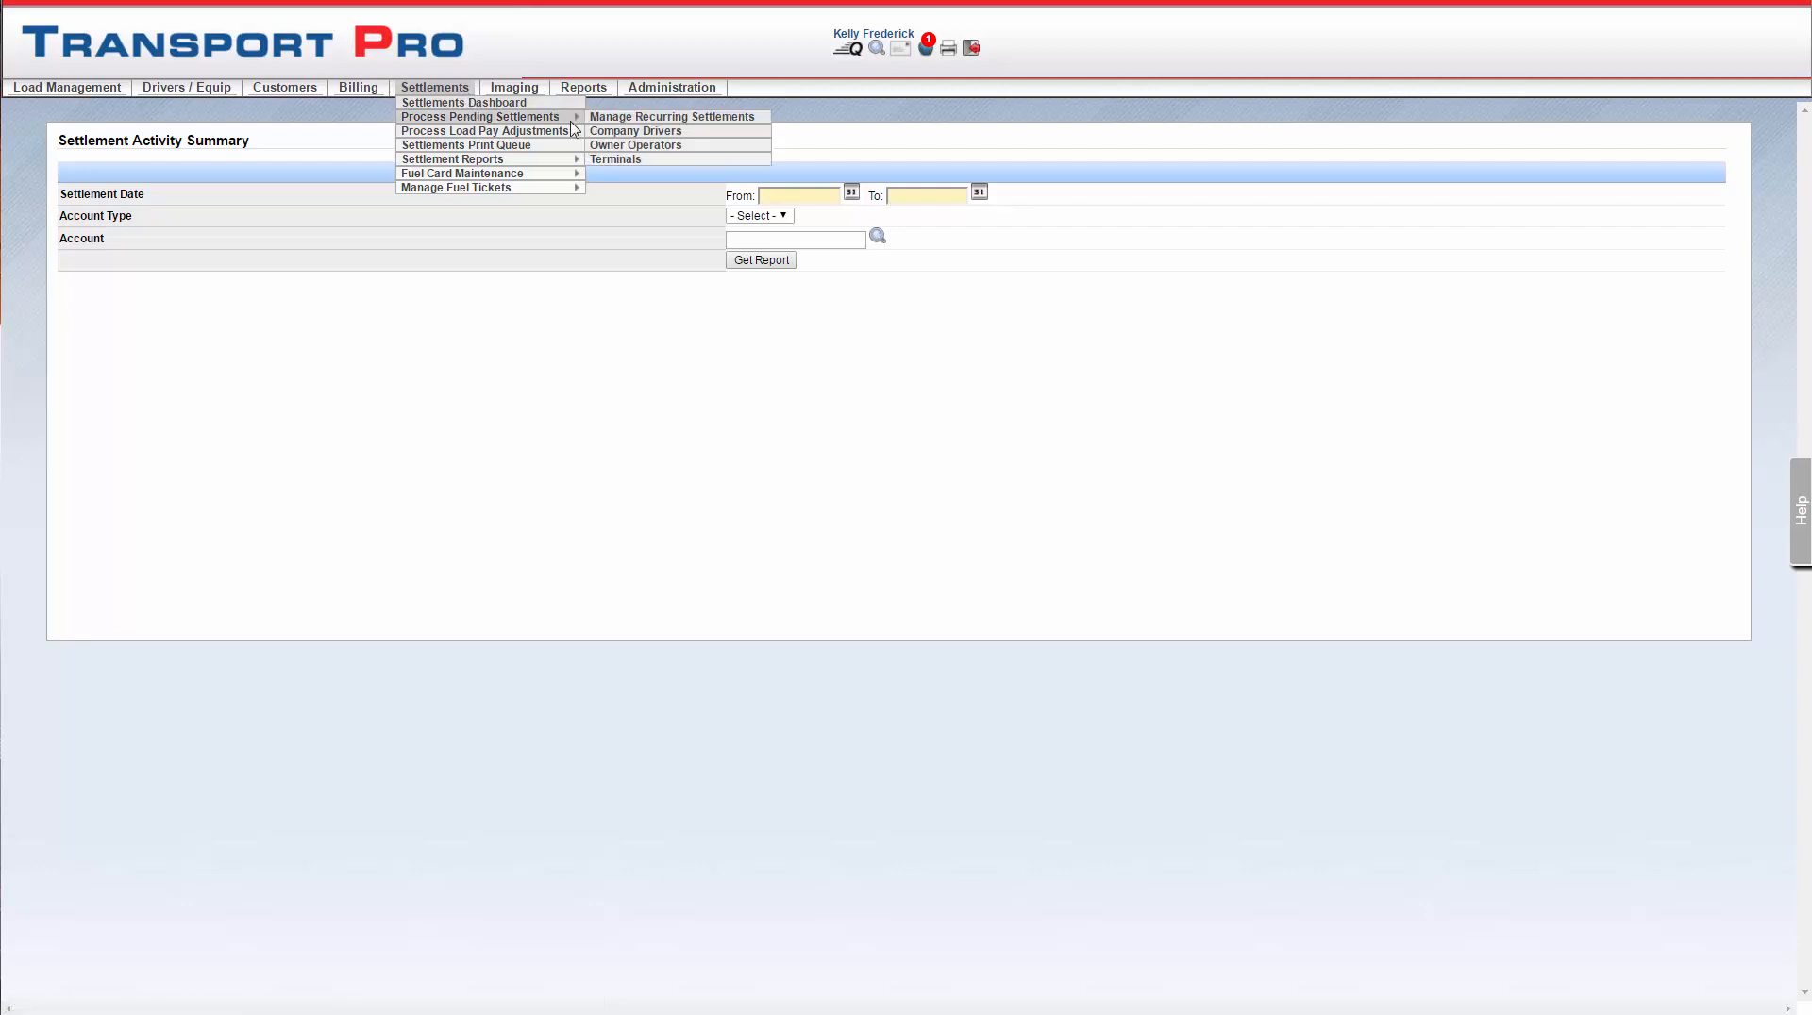
left_click(713, 152)
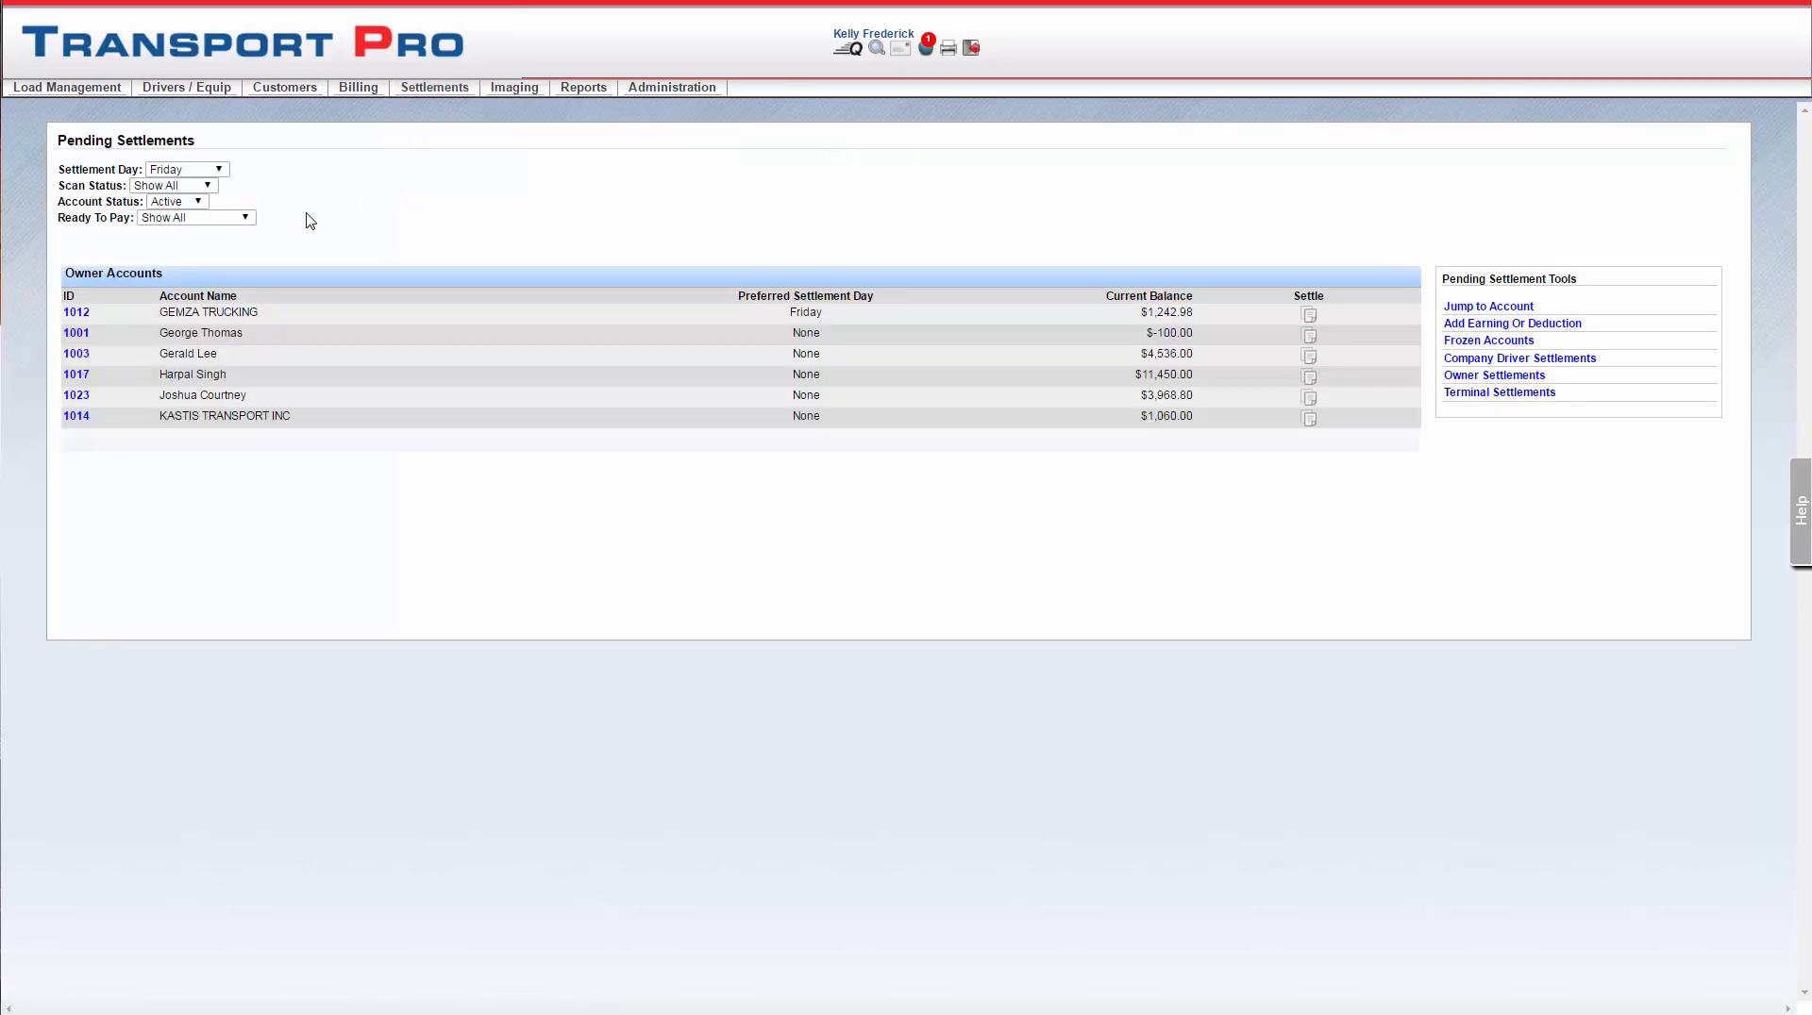
left_click(220, 170)
left_click(170, 180)
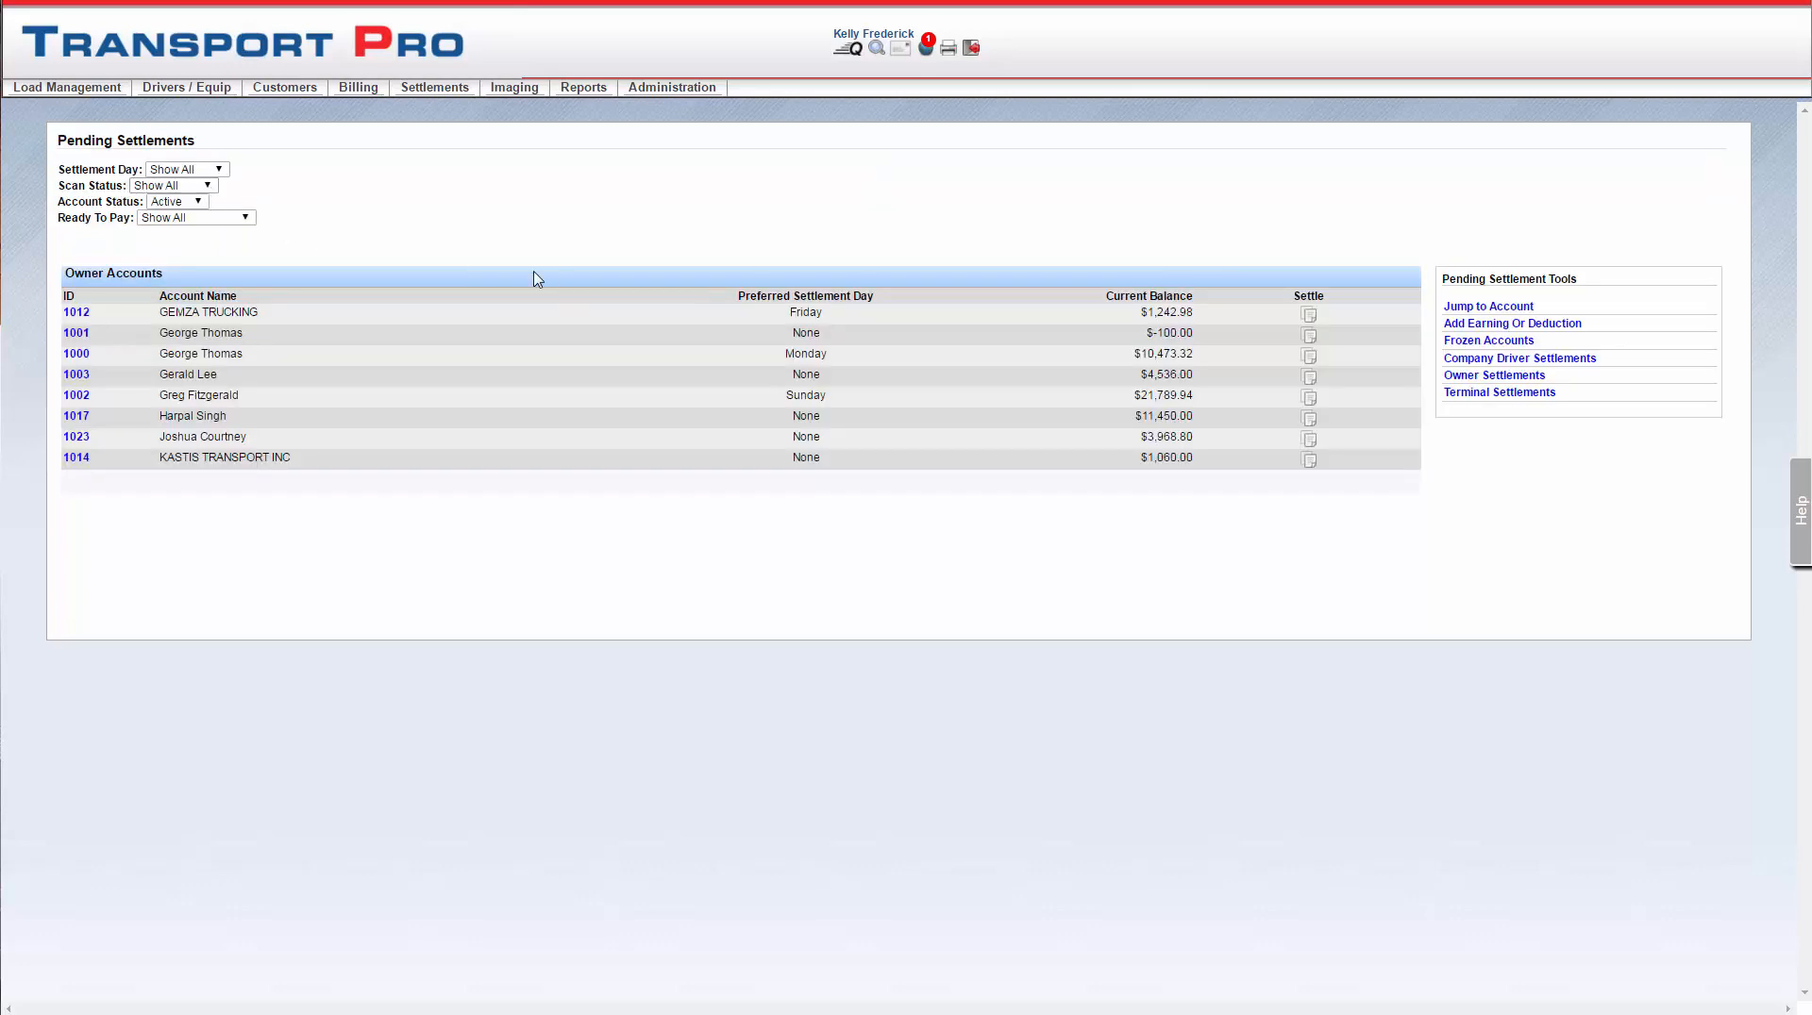
left_click(1310, 440)
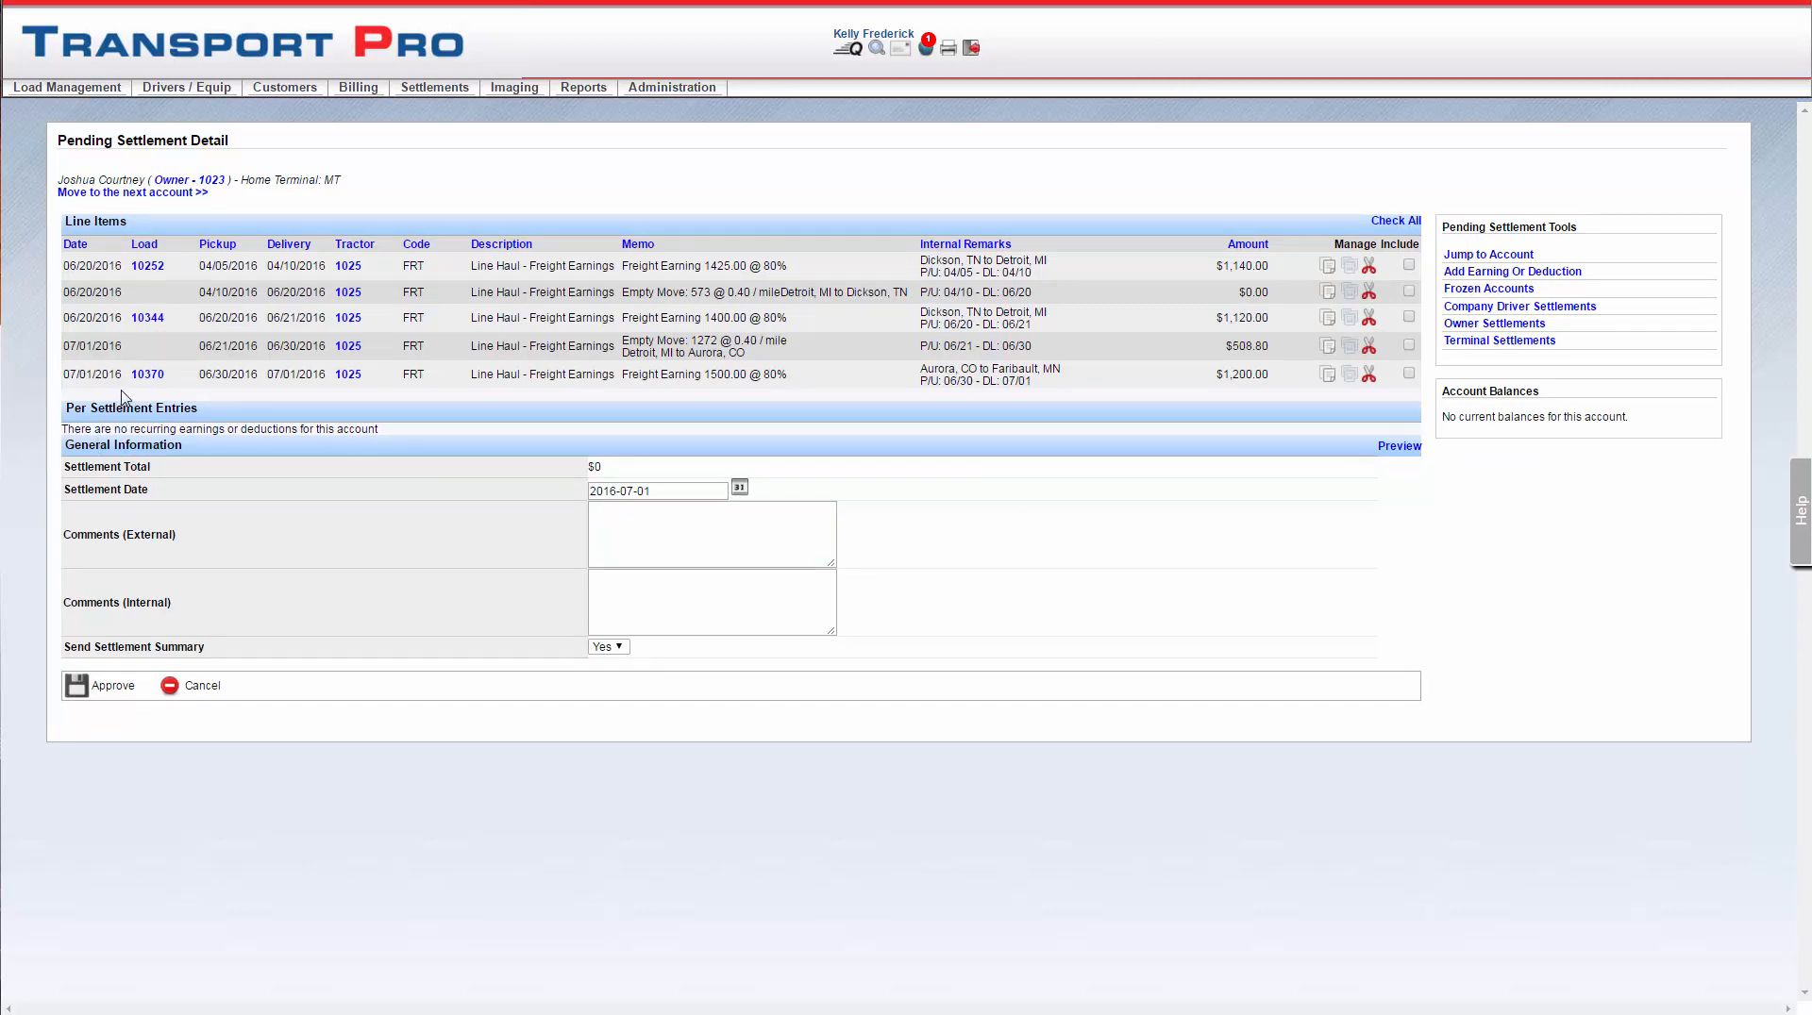
left_click_drag(123, 375, 66, 376)
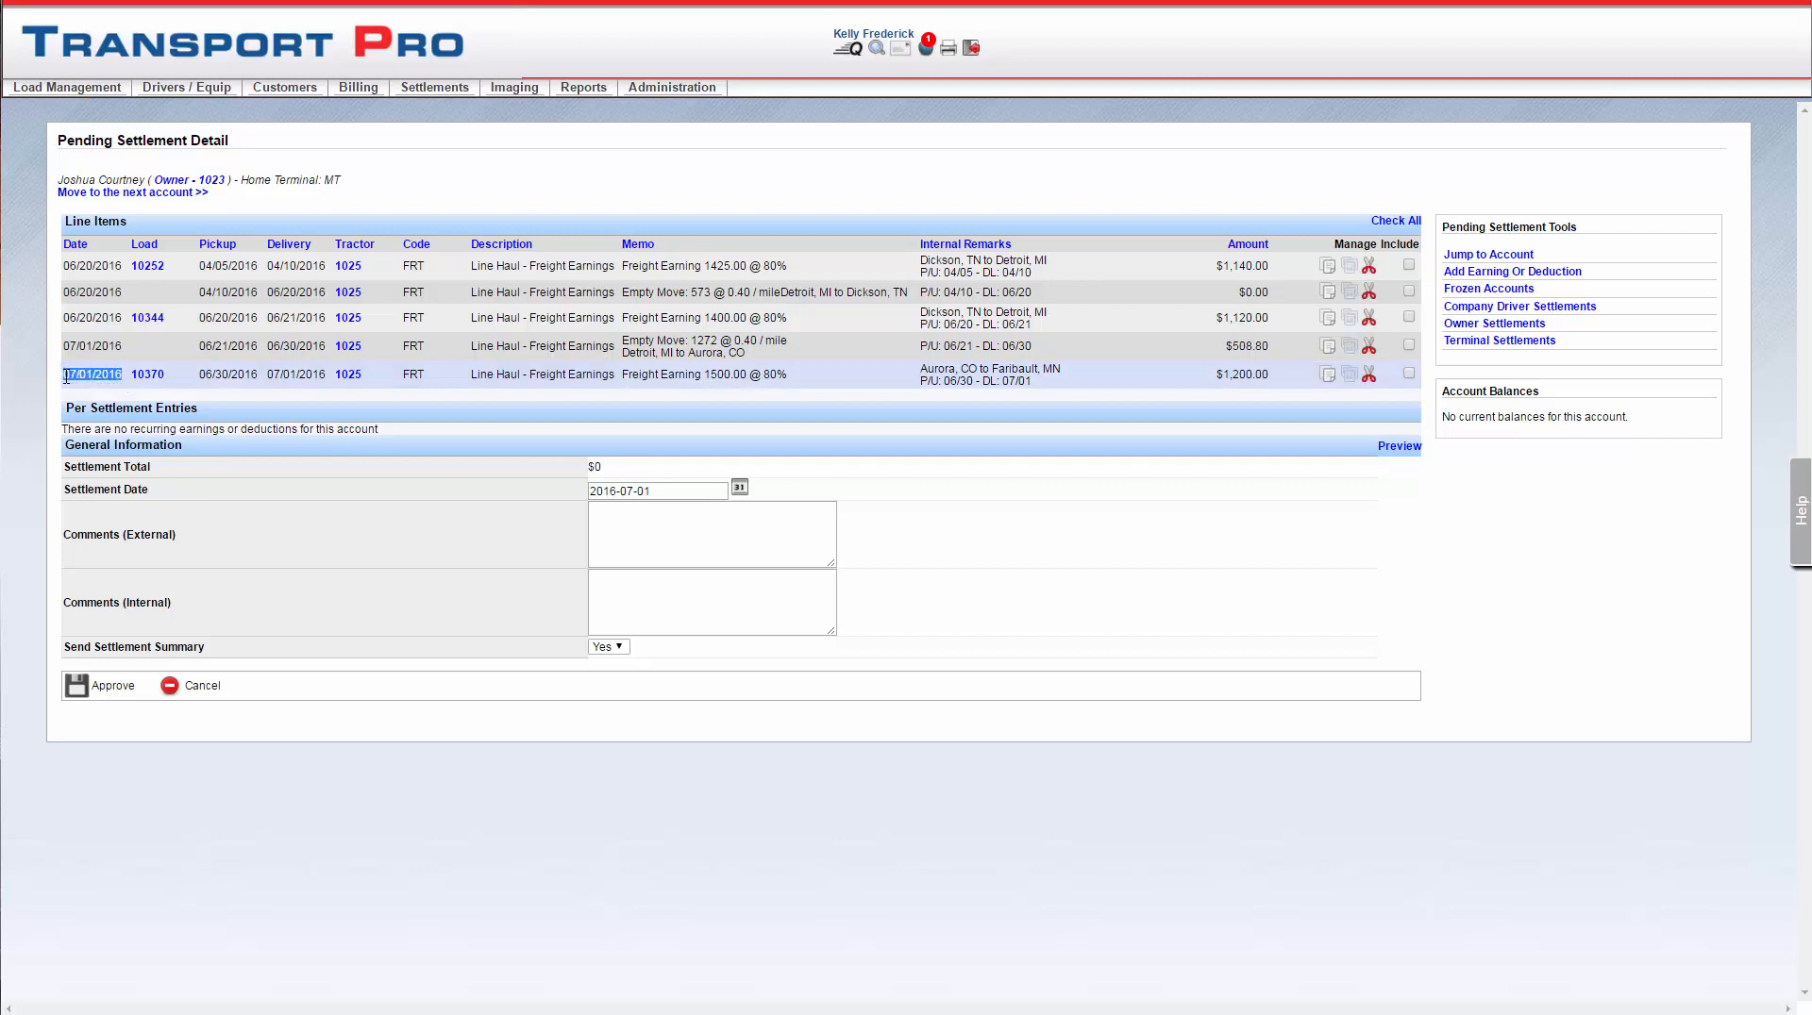
Review the date and memo of load 10370's line item and the memo and amount of the Detroit to Aurora empty move.
left_click(127, 404)
left_click_drag(793, 376, 620, 375)
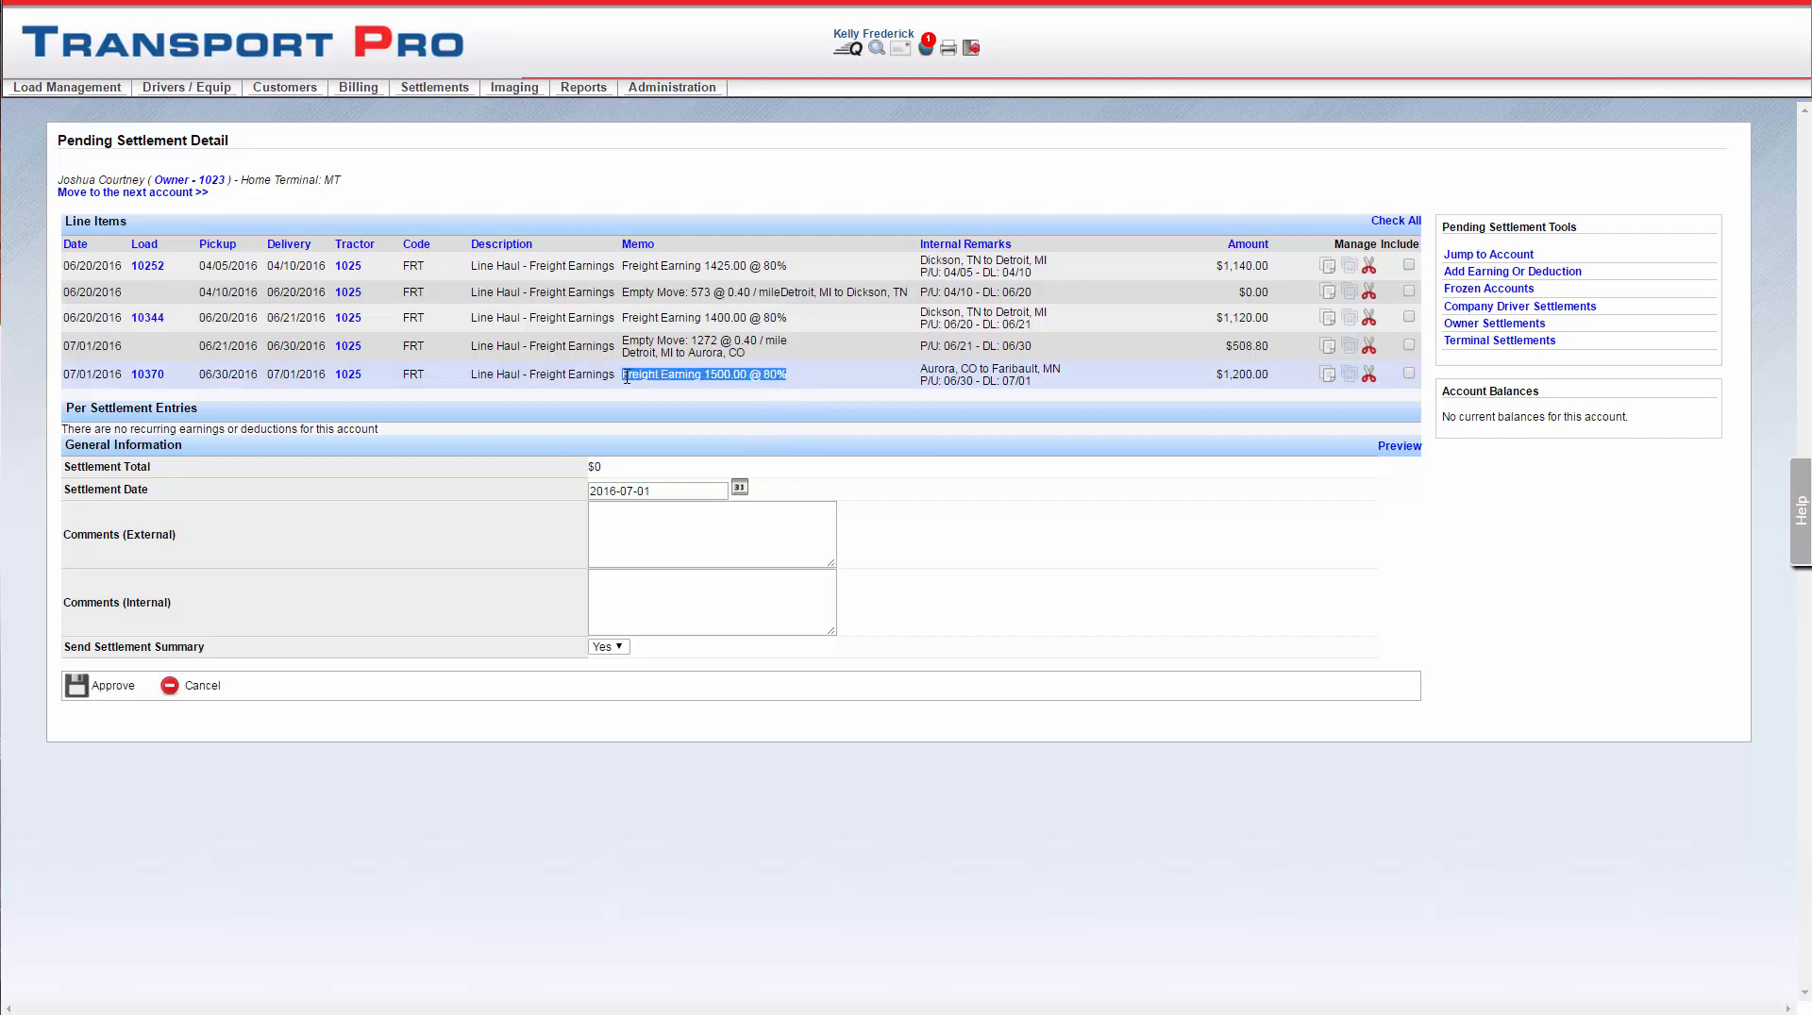
left_click(665, 401)
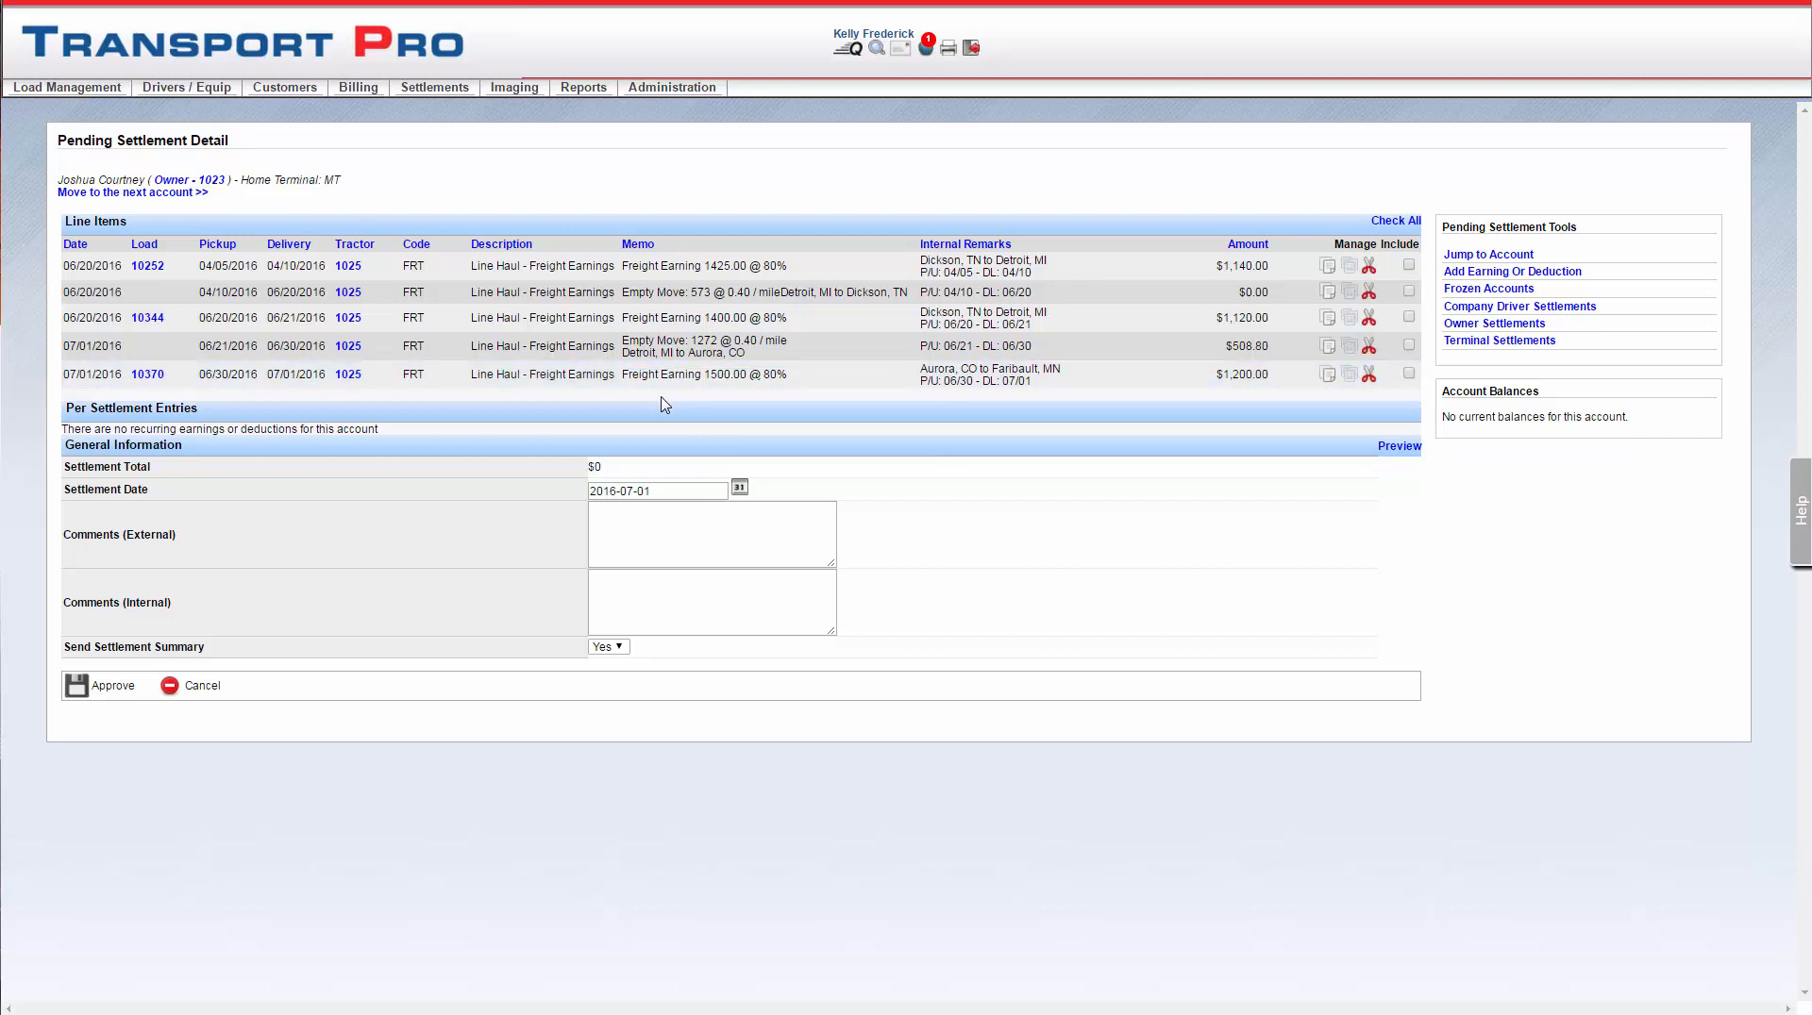
left_click_drag(737, 353, 620, 344)
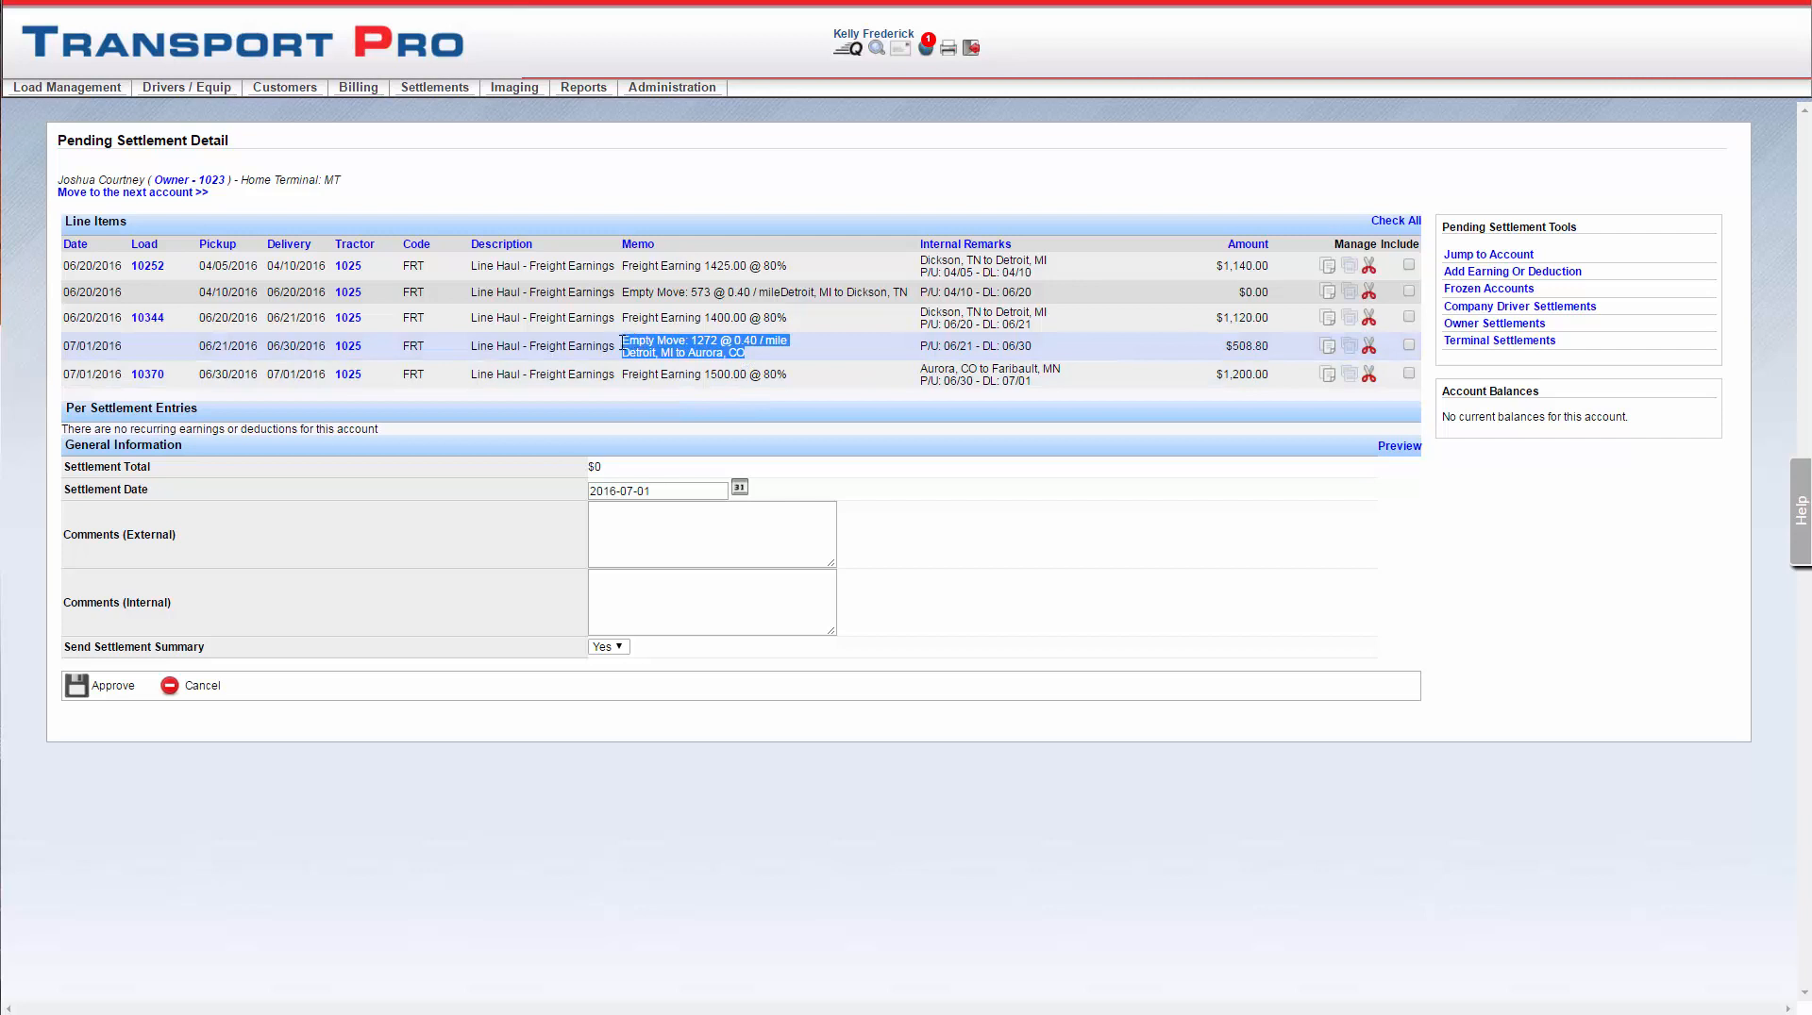
left_click(853, 376)
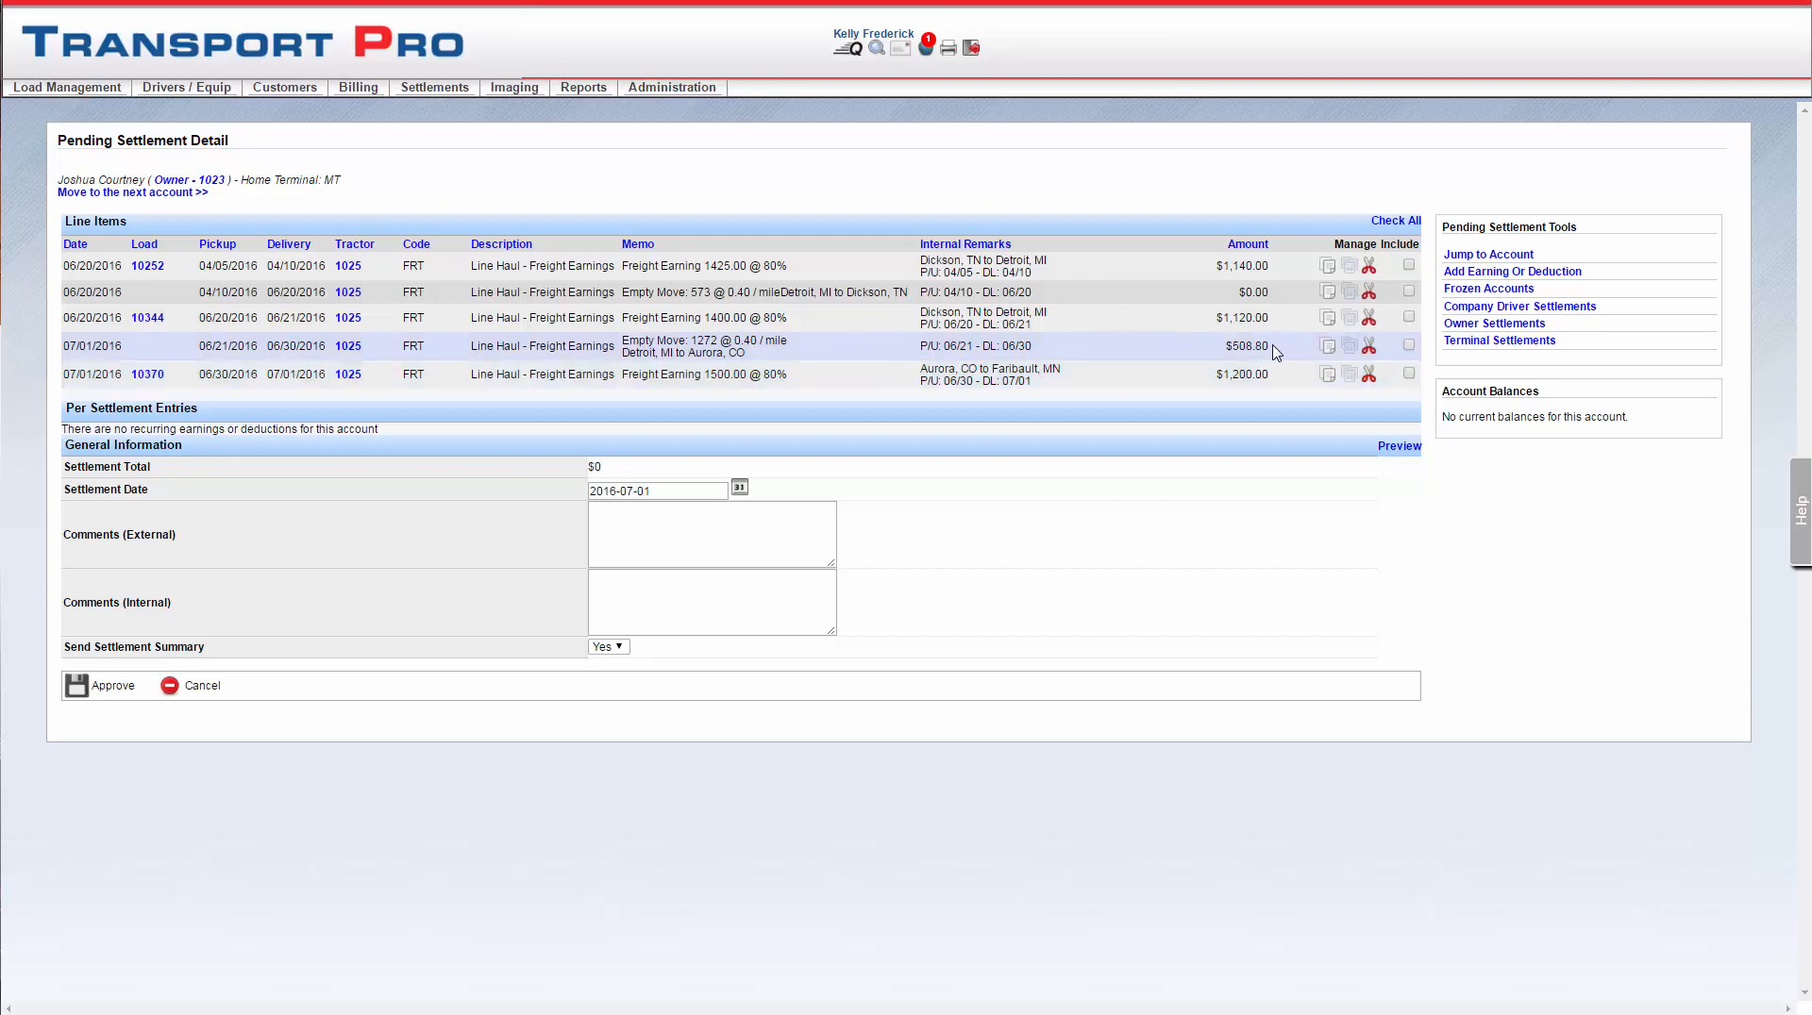
left_click_drag(1274, 349, 1221, 349)
left_click(1182, 364)
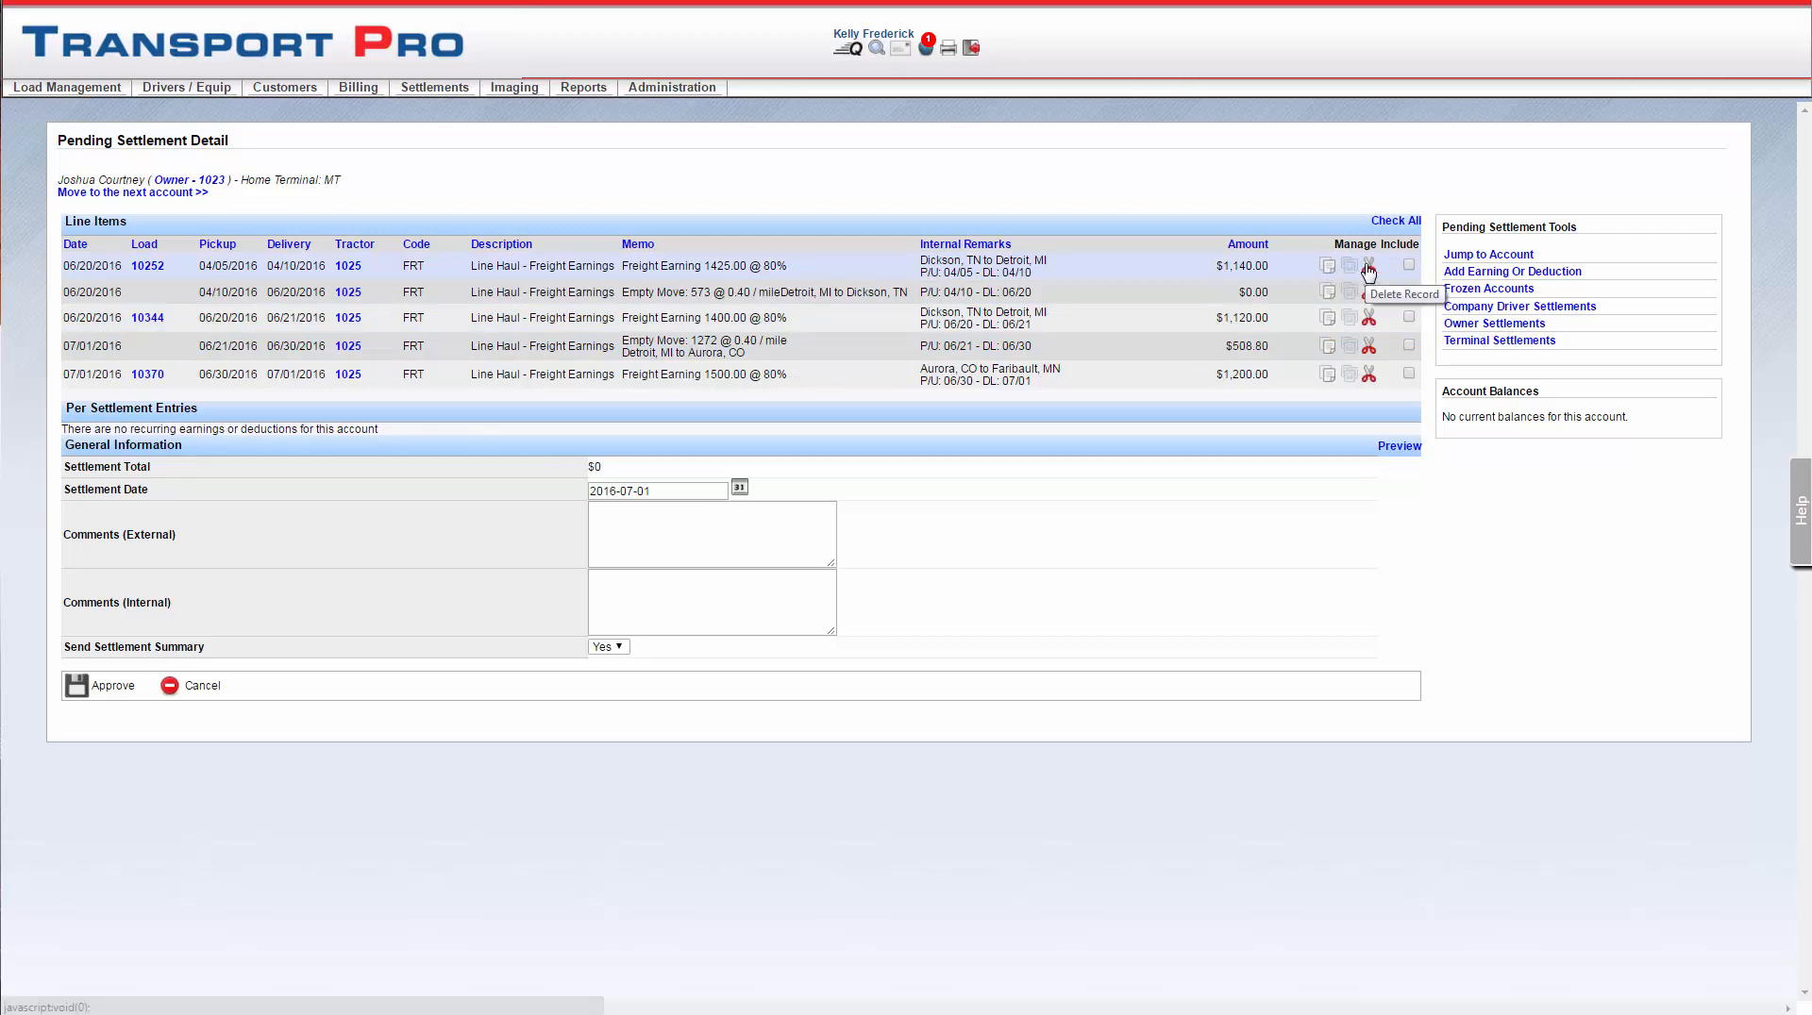
View the edit form and the image upload form of load 10252's line item, closing both without saving.
left_click(1327, 267)
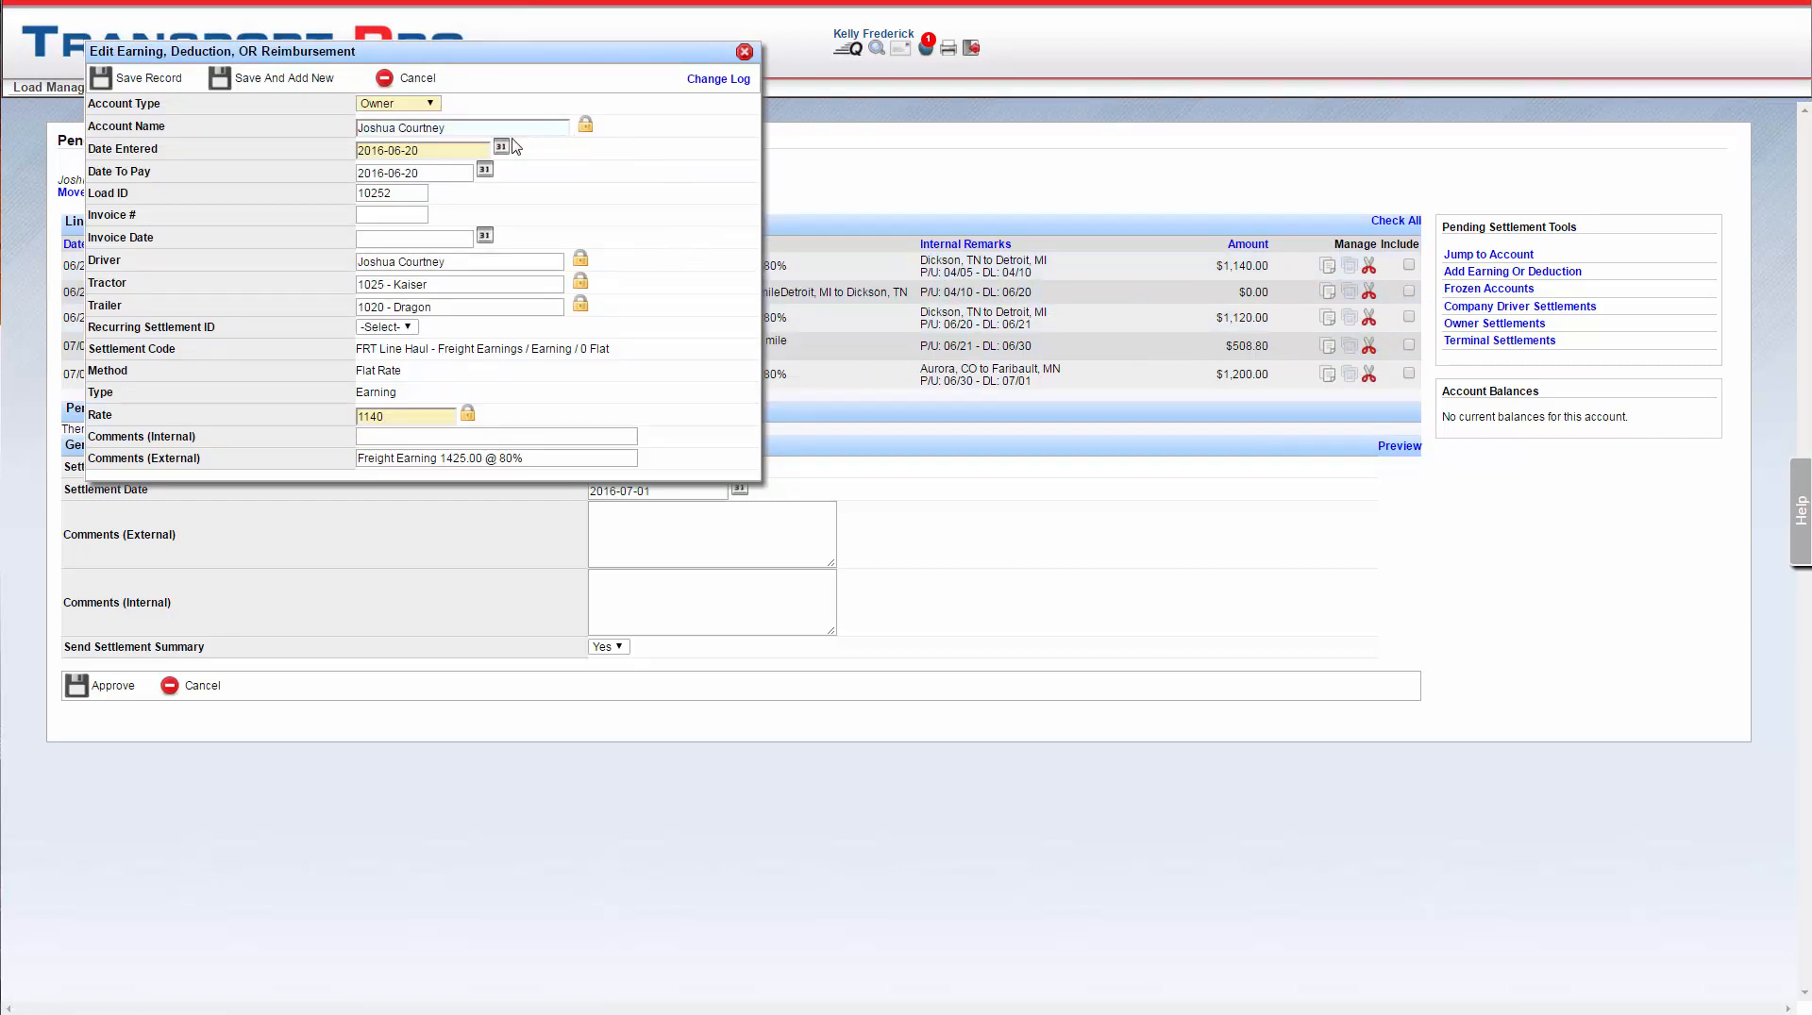
left_click(413, 80)
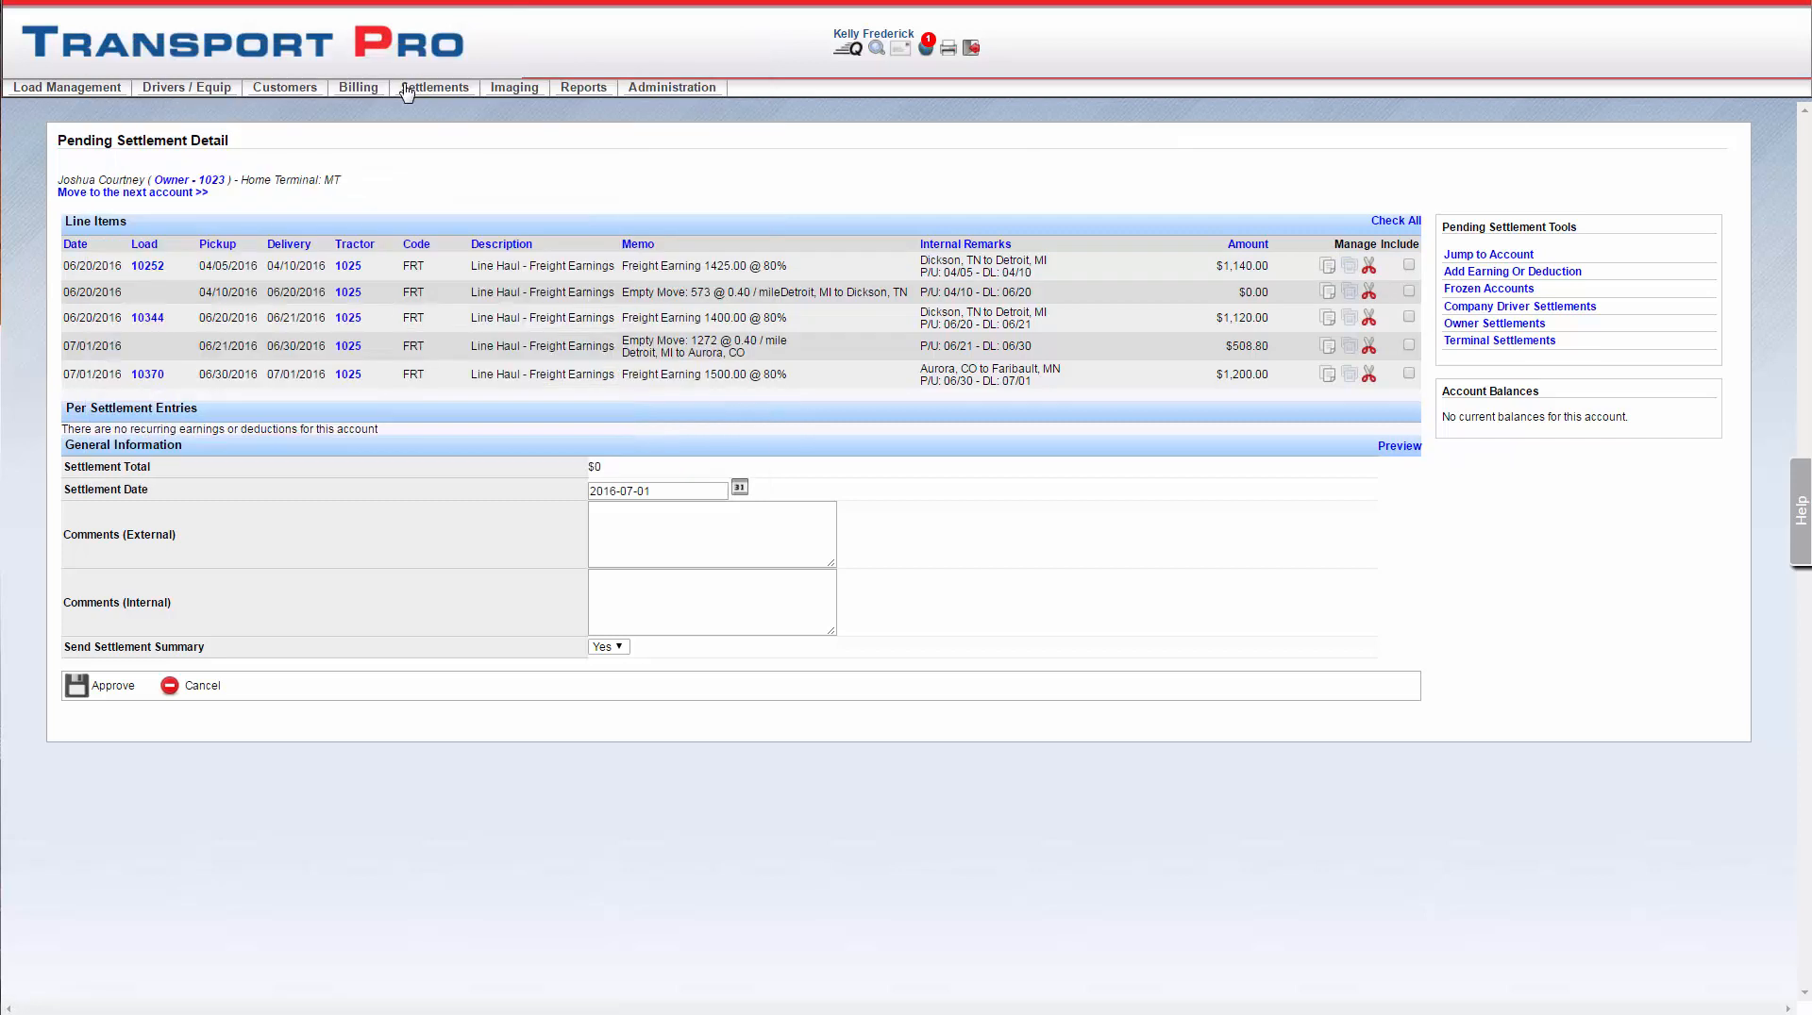
left_click(1352, 271)
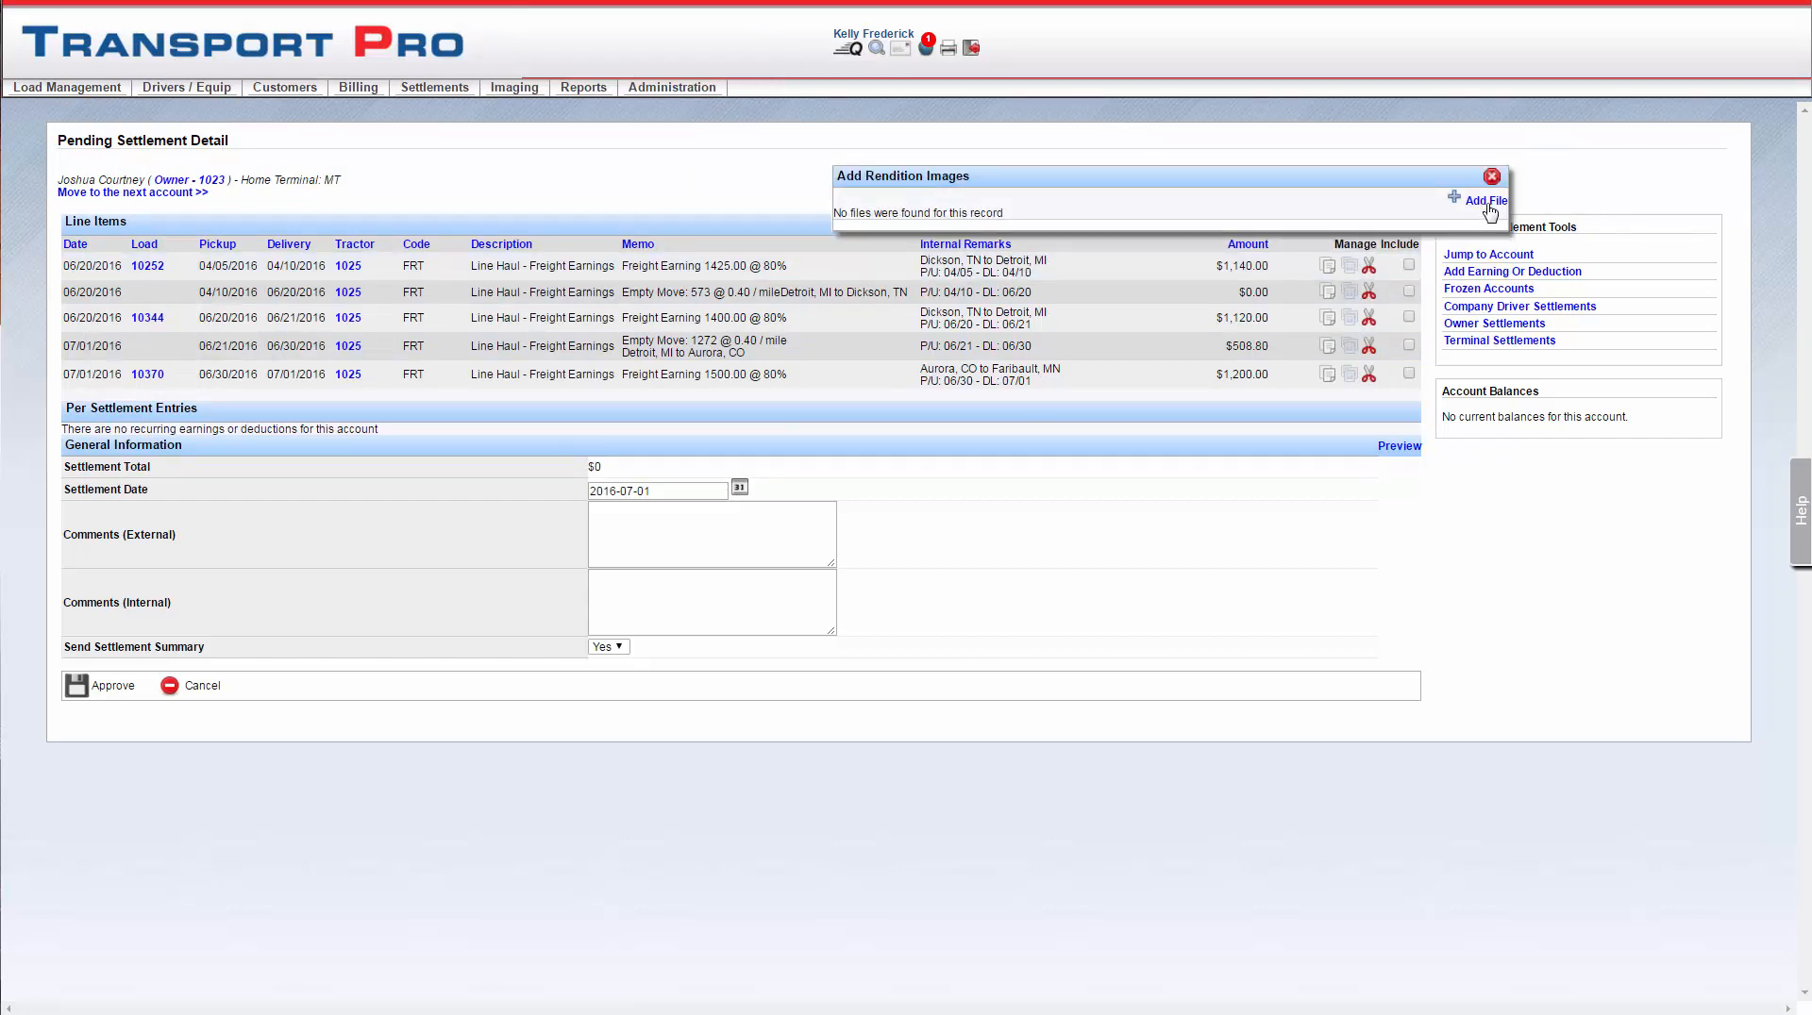
left_click(1485, 201)
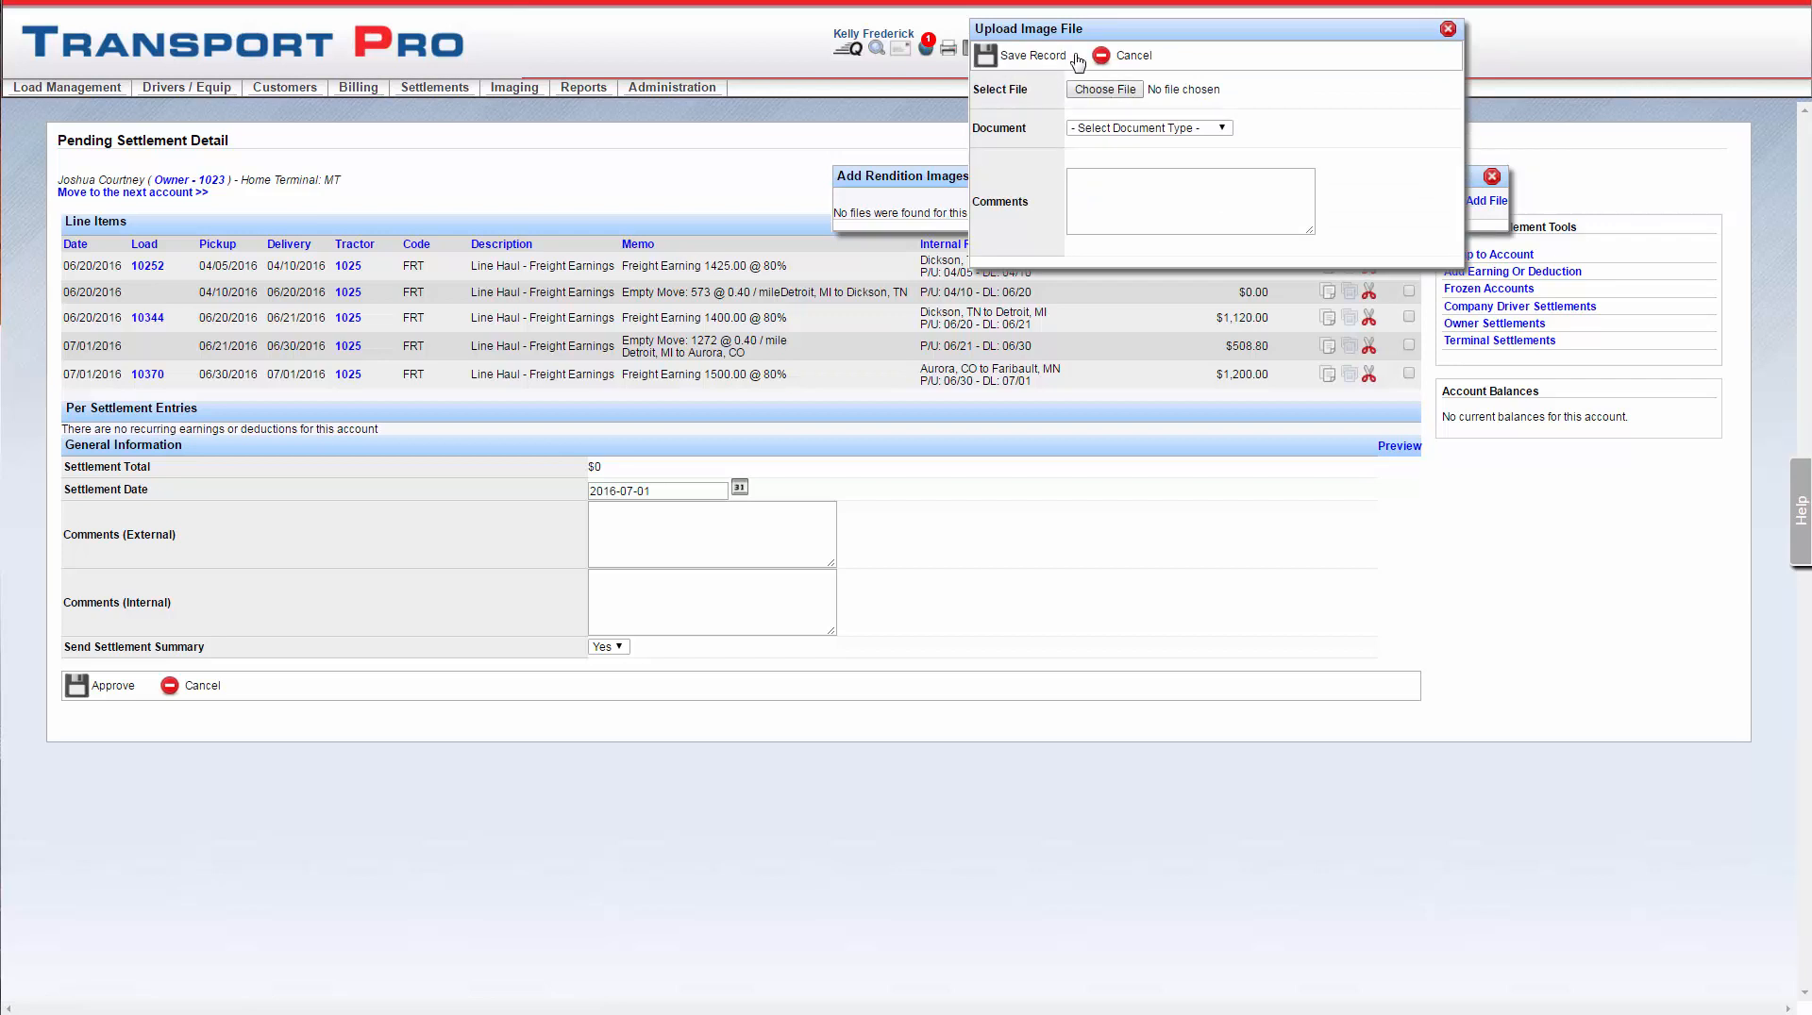
left_click(1128, 55)
left_click(1491, 176)
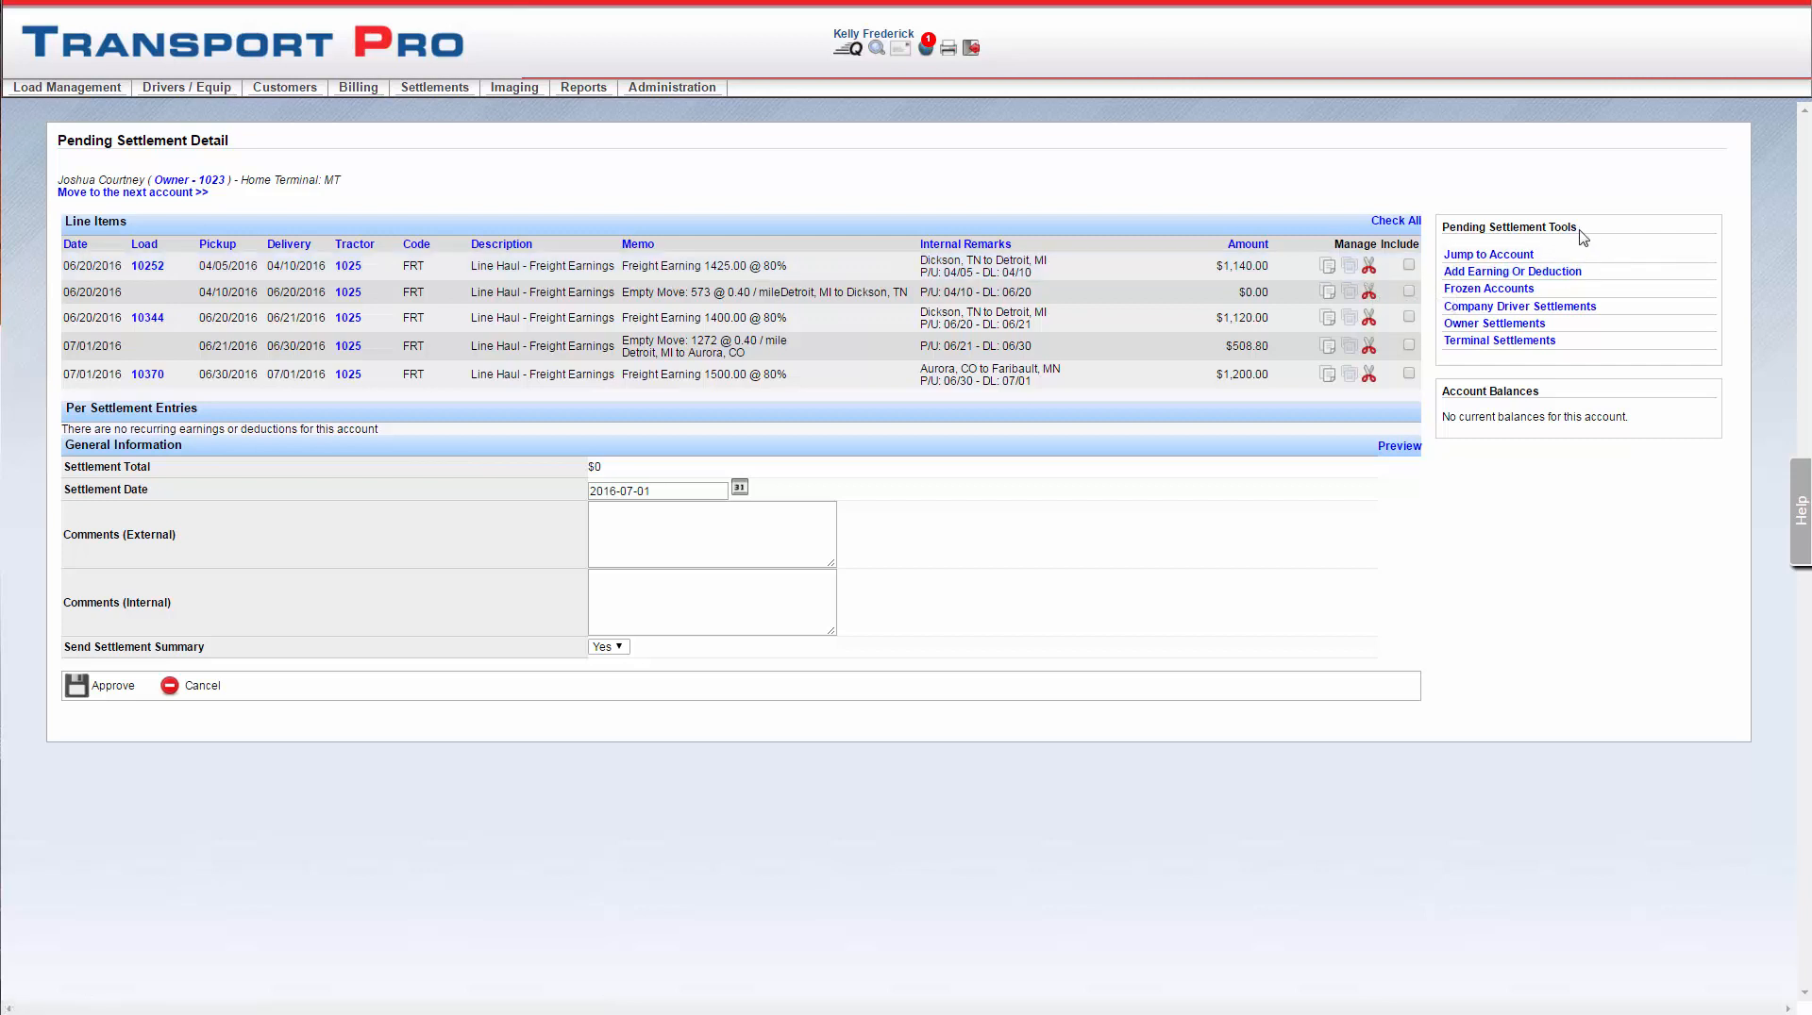
Begin a new earning for this owner account with settlement code DET Detention and a rate of 50.00.
left_click(1489, 258)
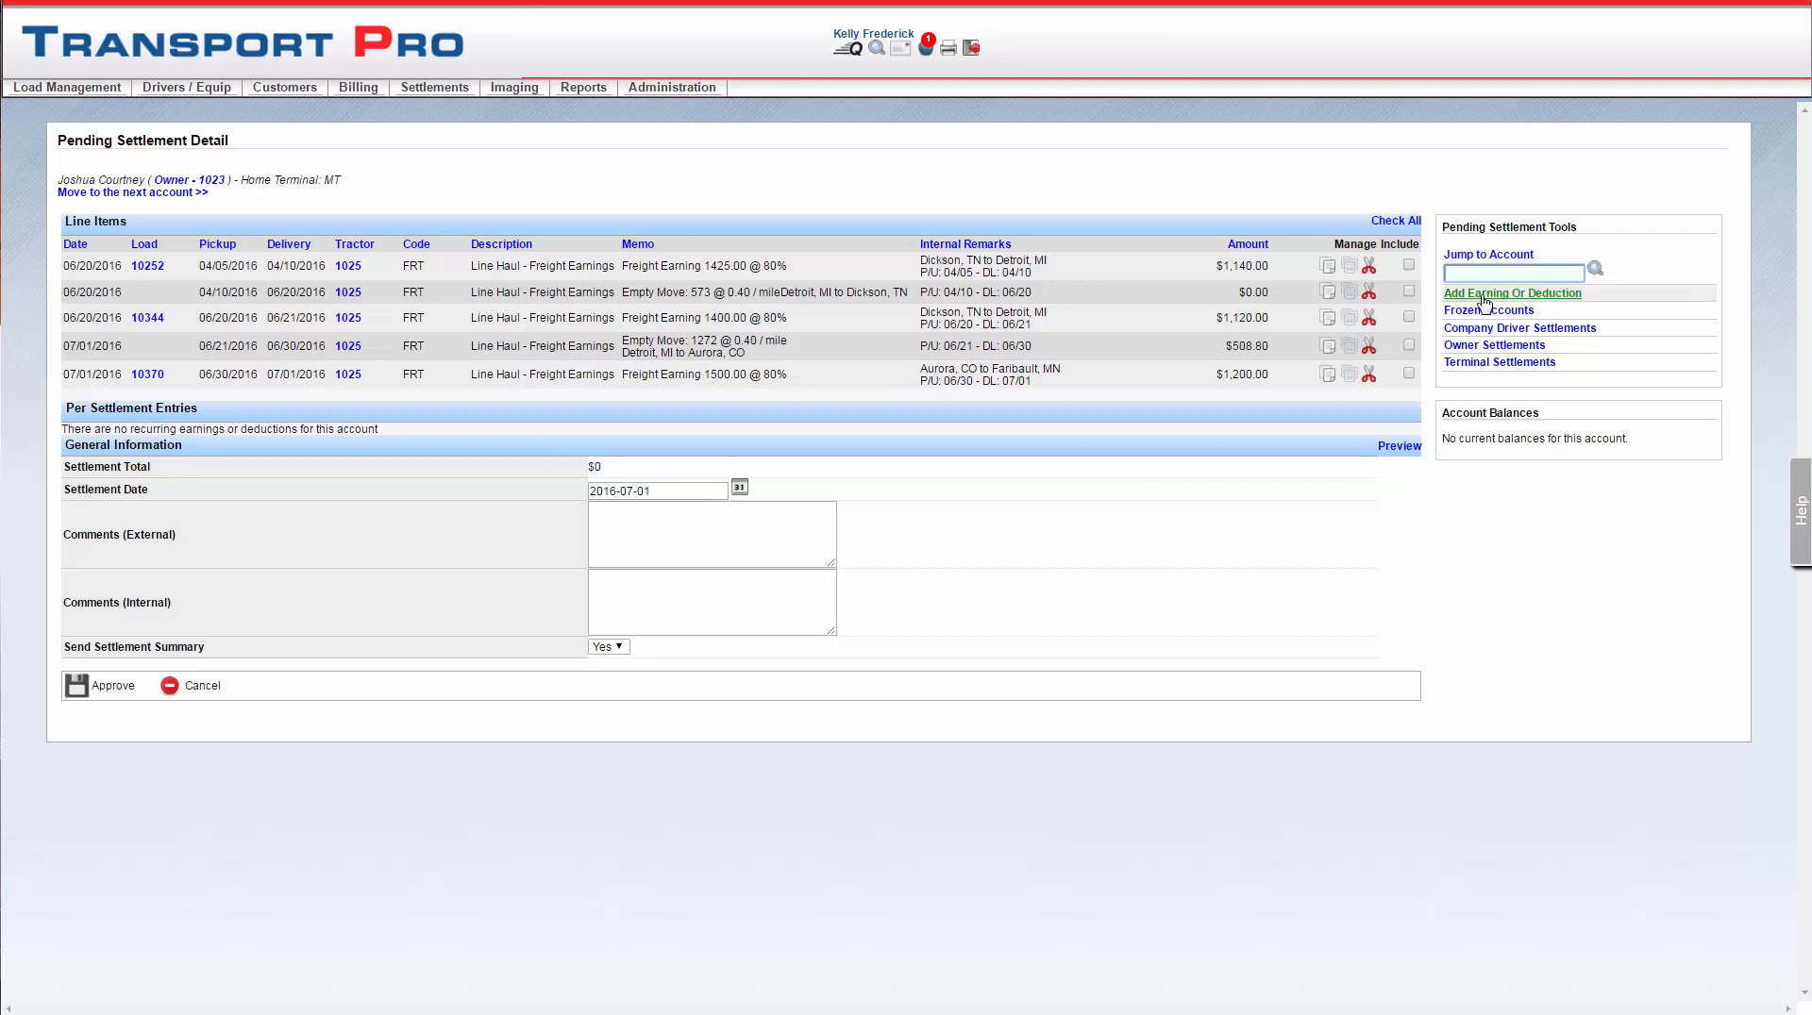
left_click(1485, 300)
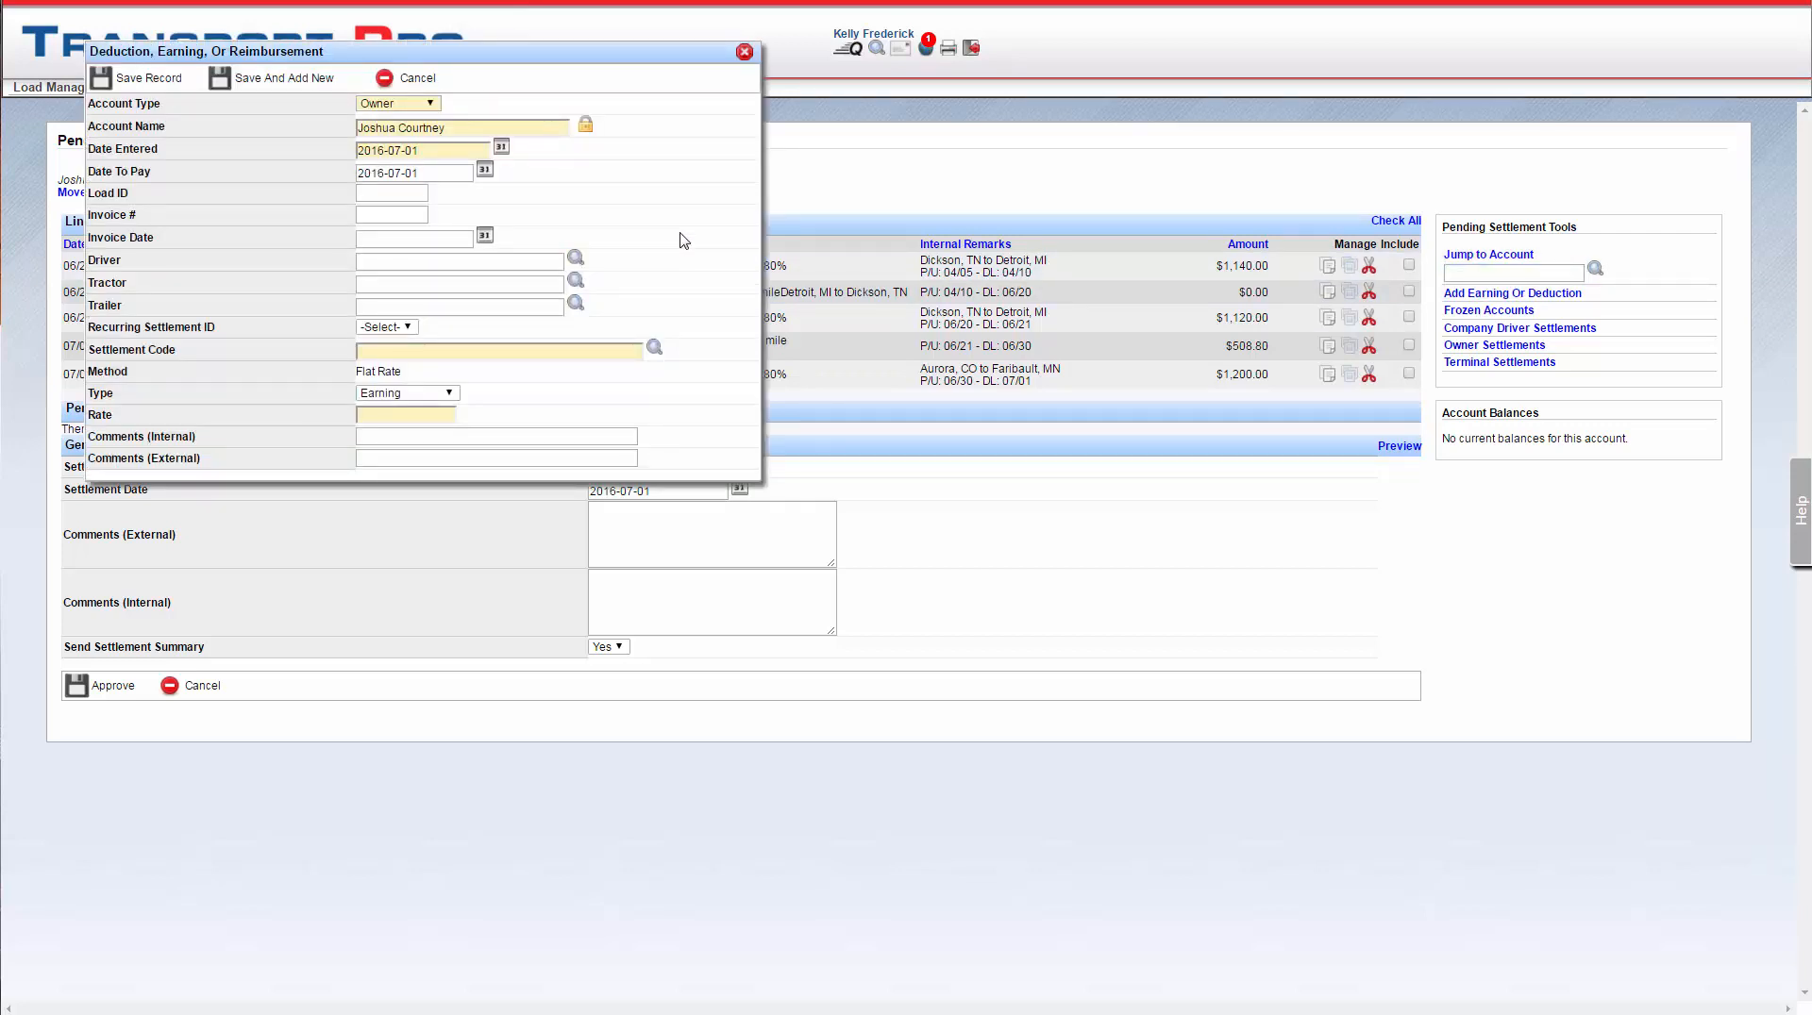
left_click(563, 349)
type("det")
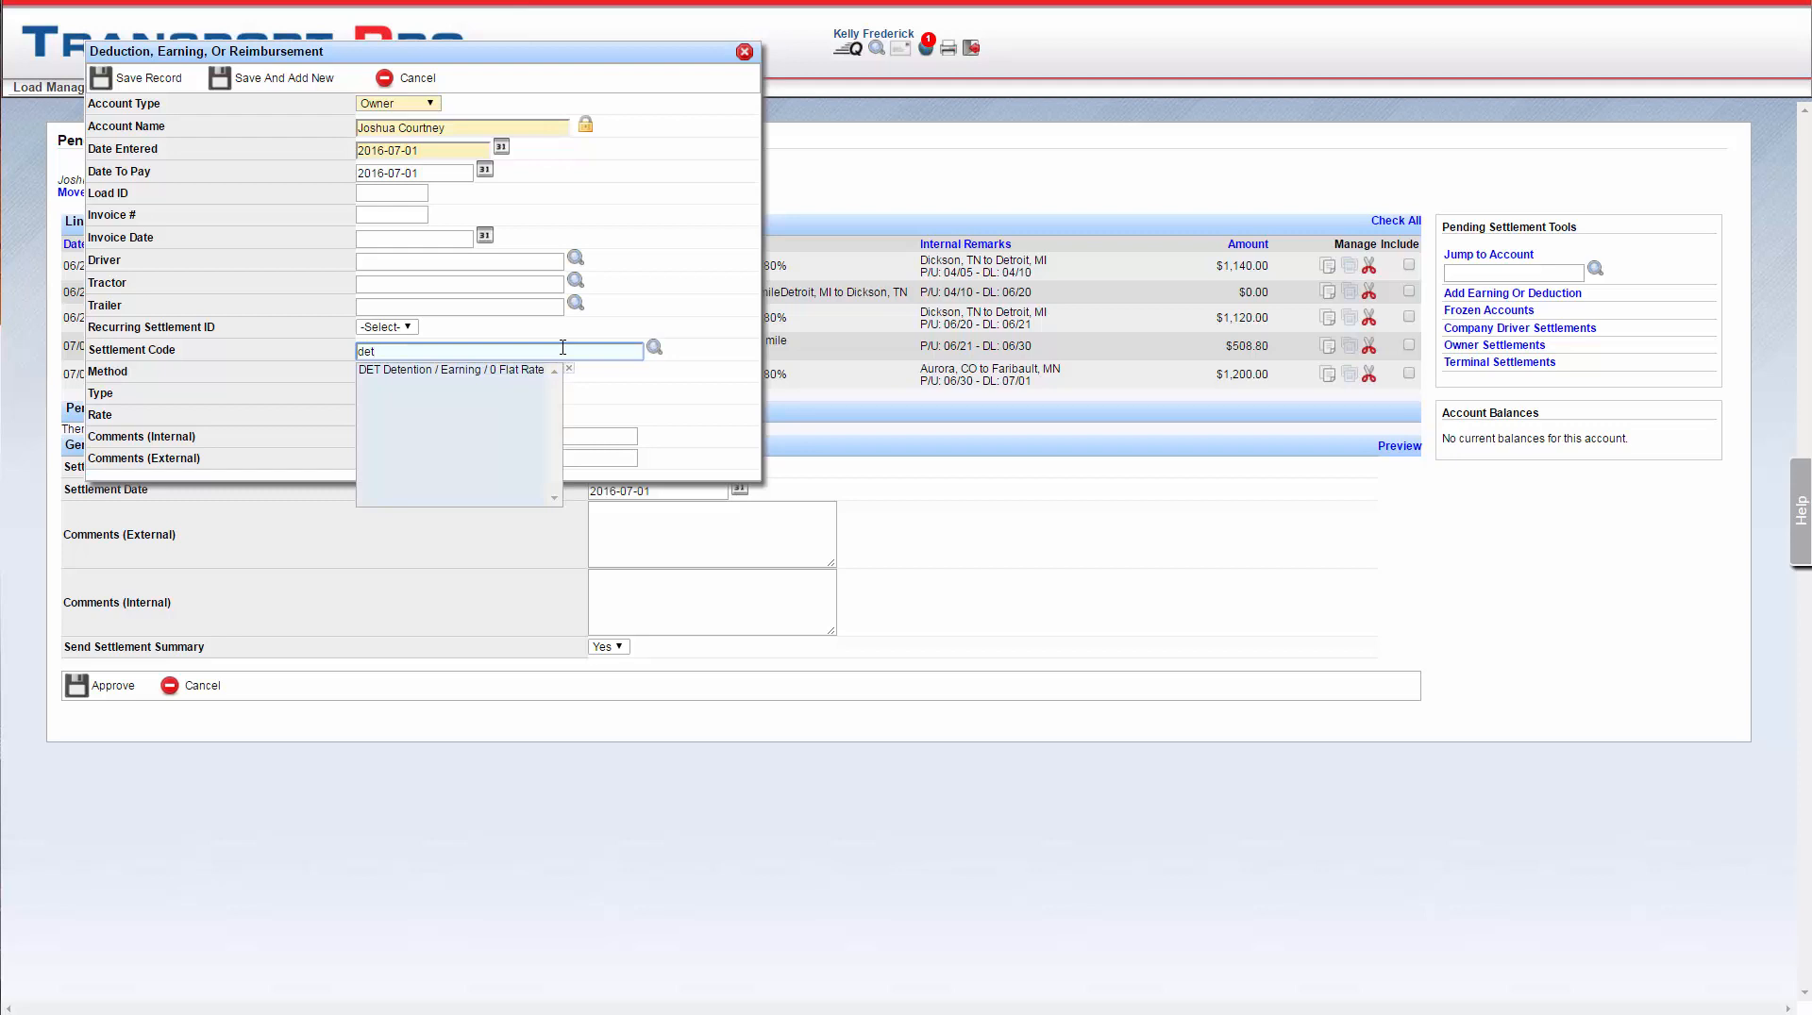
left_click(511, 370)
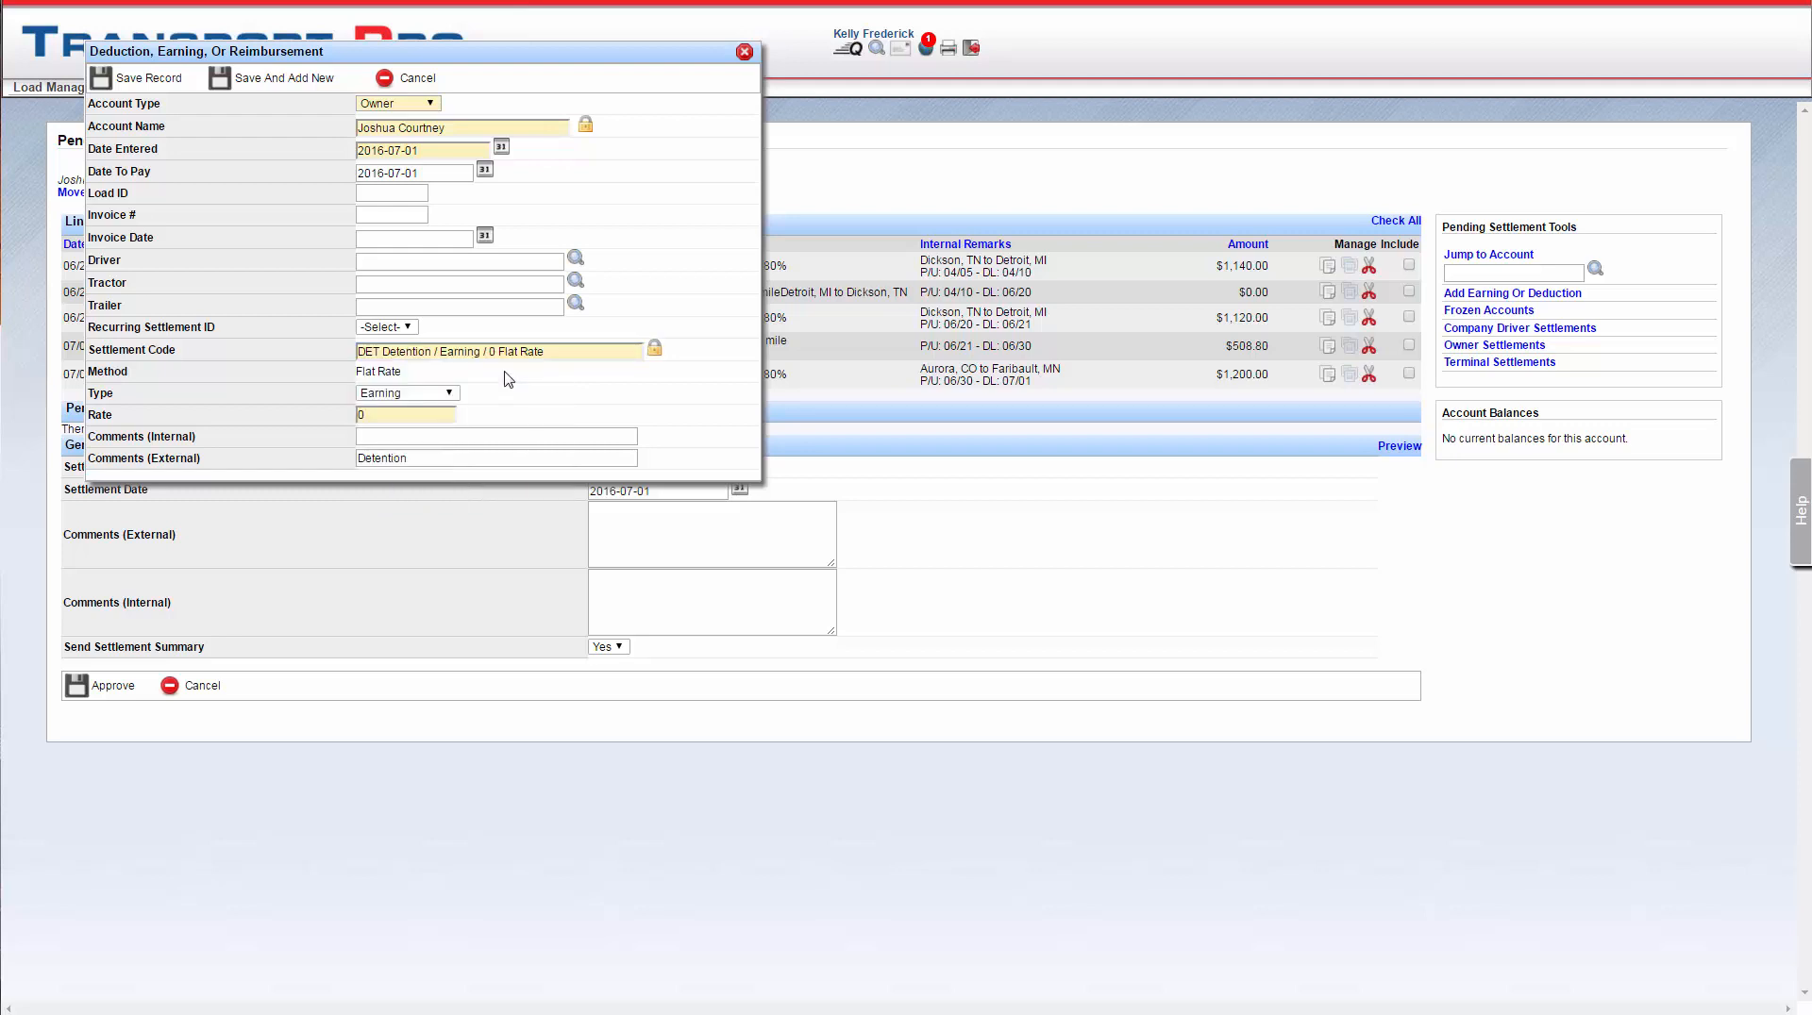
left_click(429, 418)
double_click(429, 419)
type("50.")
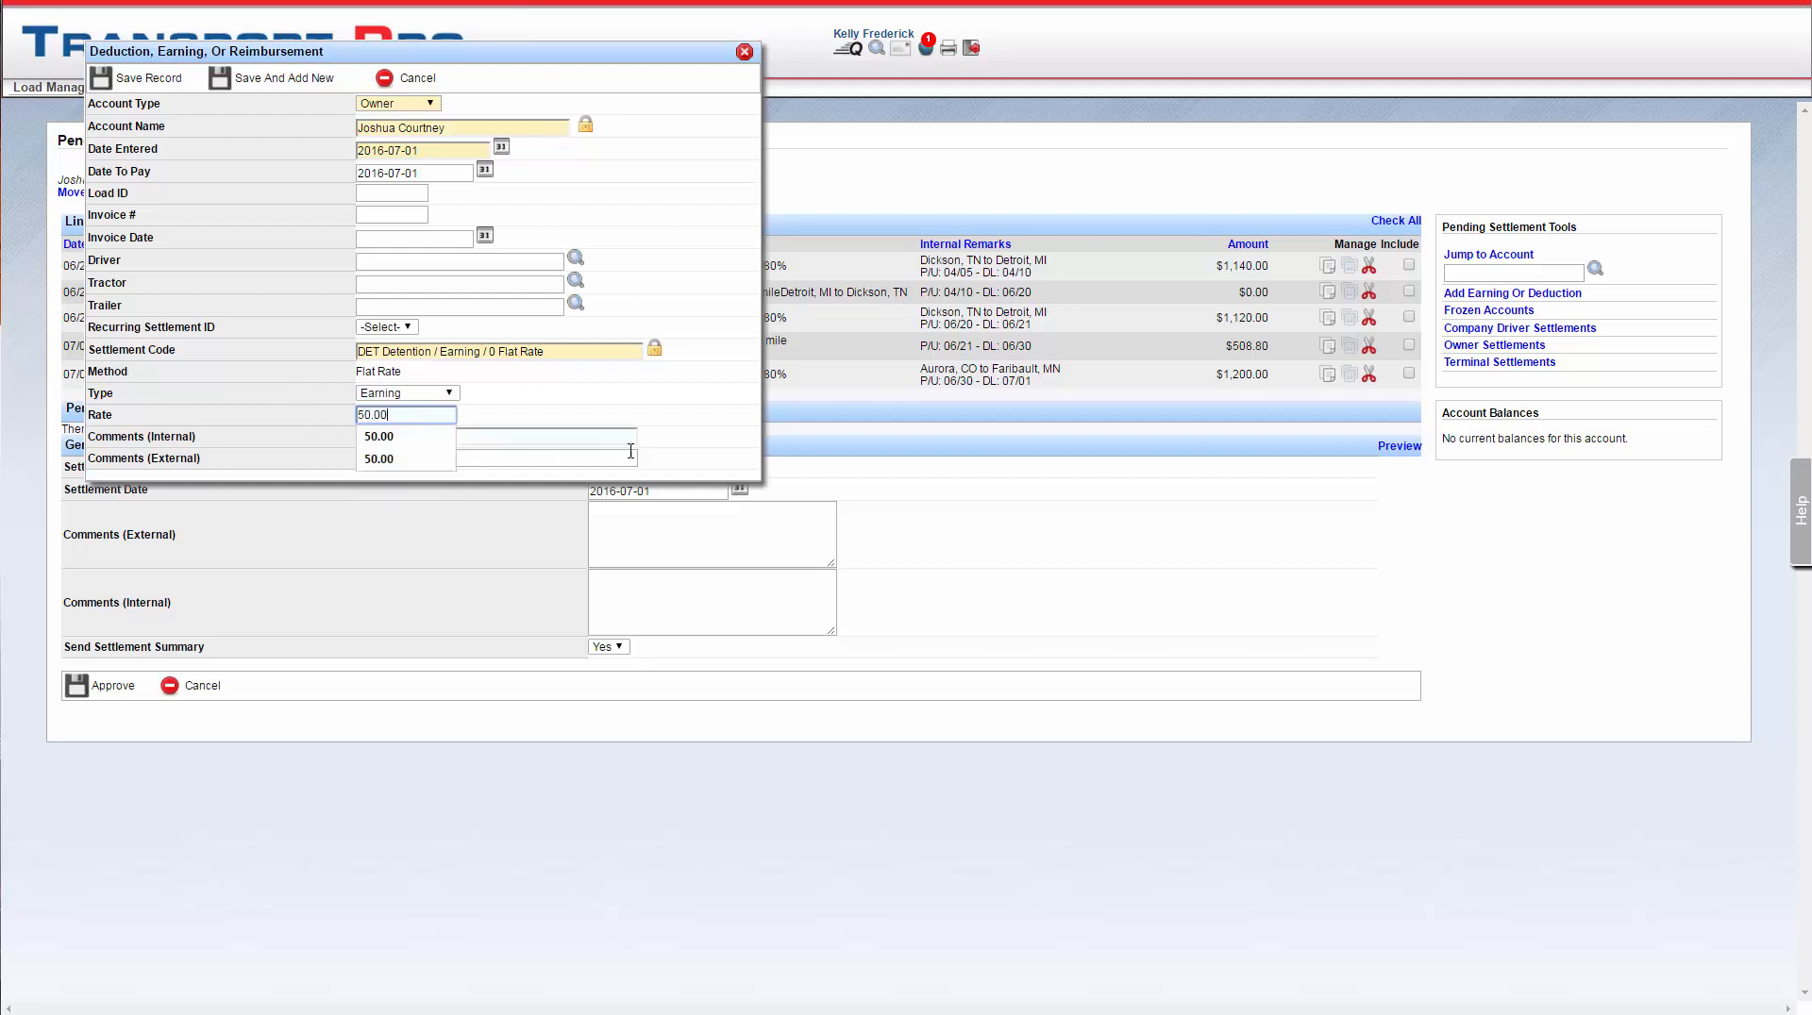
left_click(695, 416)
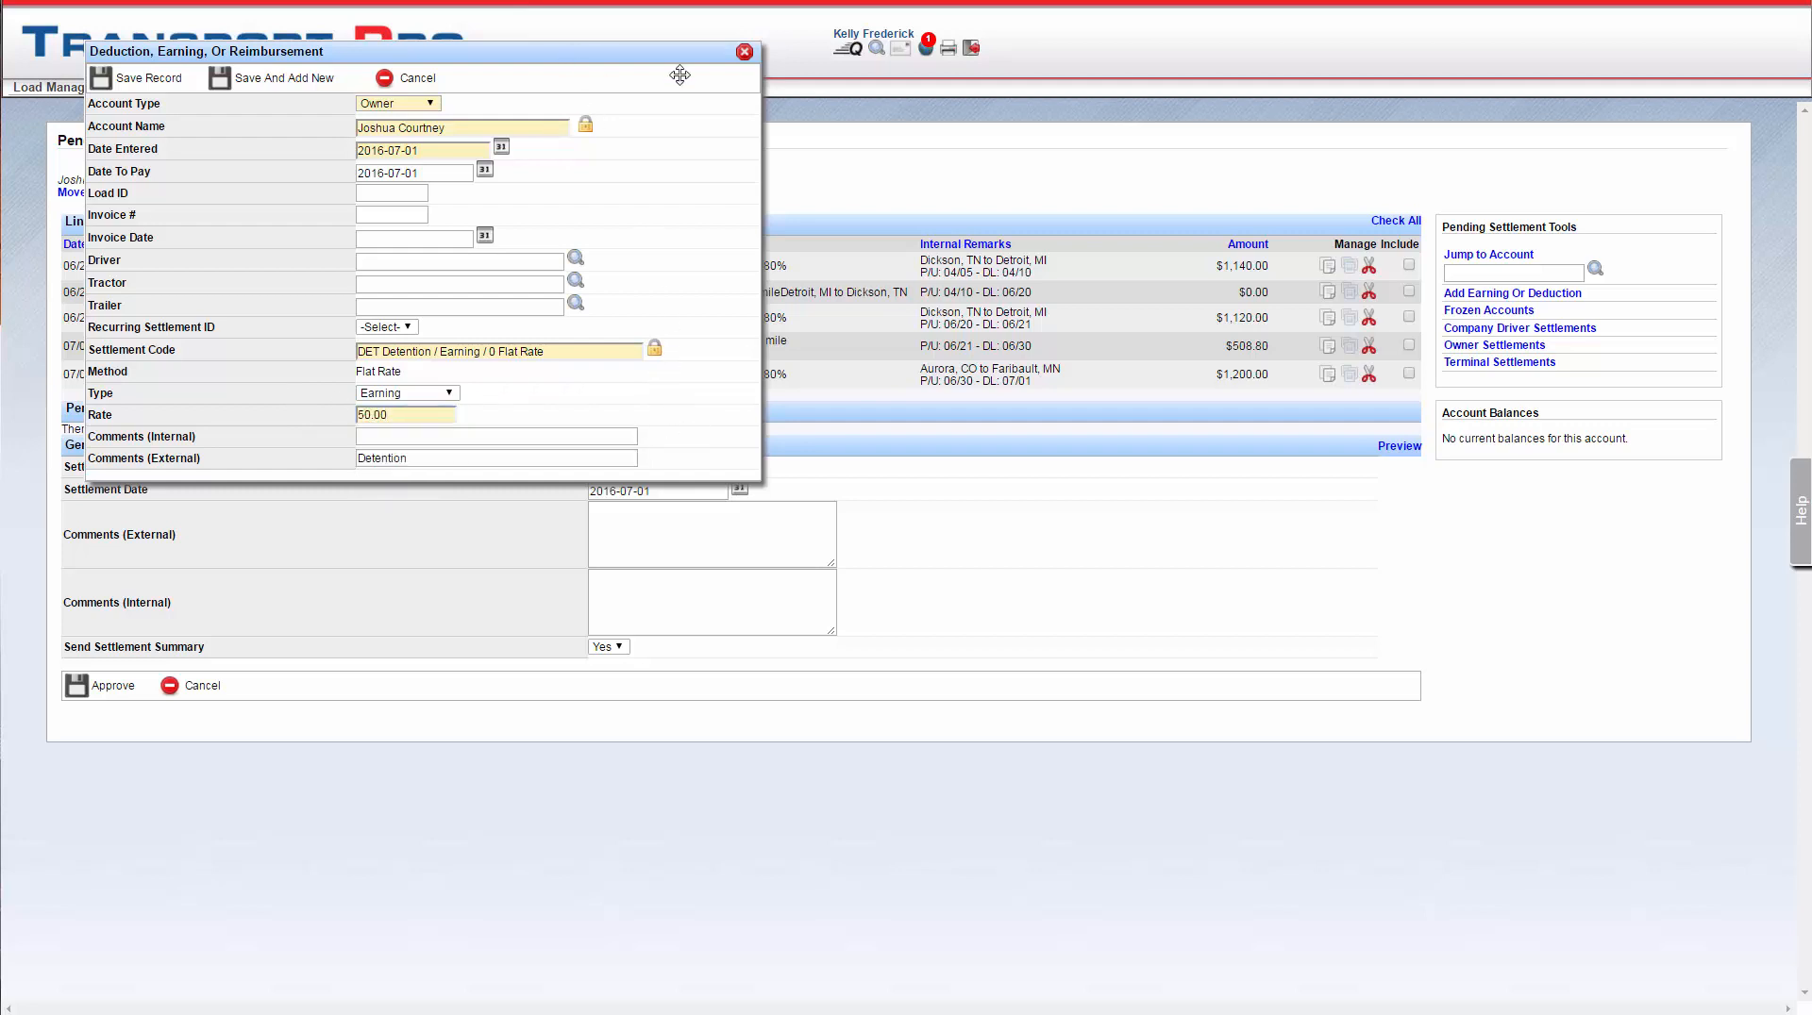
Assign the detention earning to load ID 10370, save the record and close the form.
left_click_drag(557, 49, 1185, 98)
left_click(1012, 245)
left_click(1013, 246)
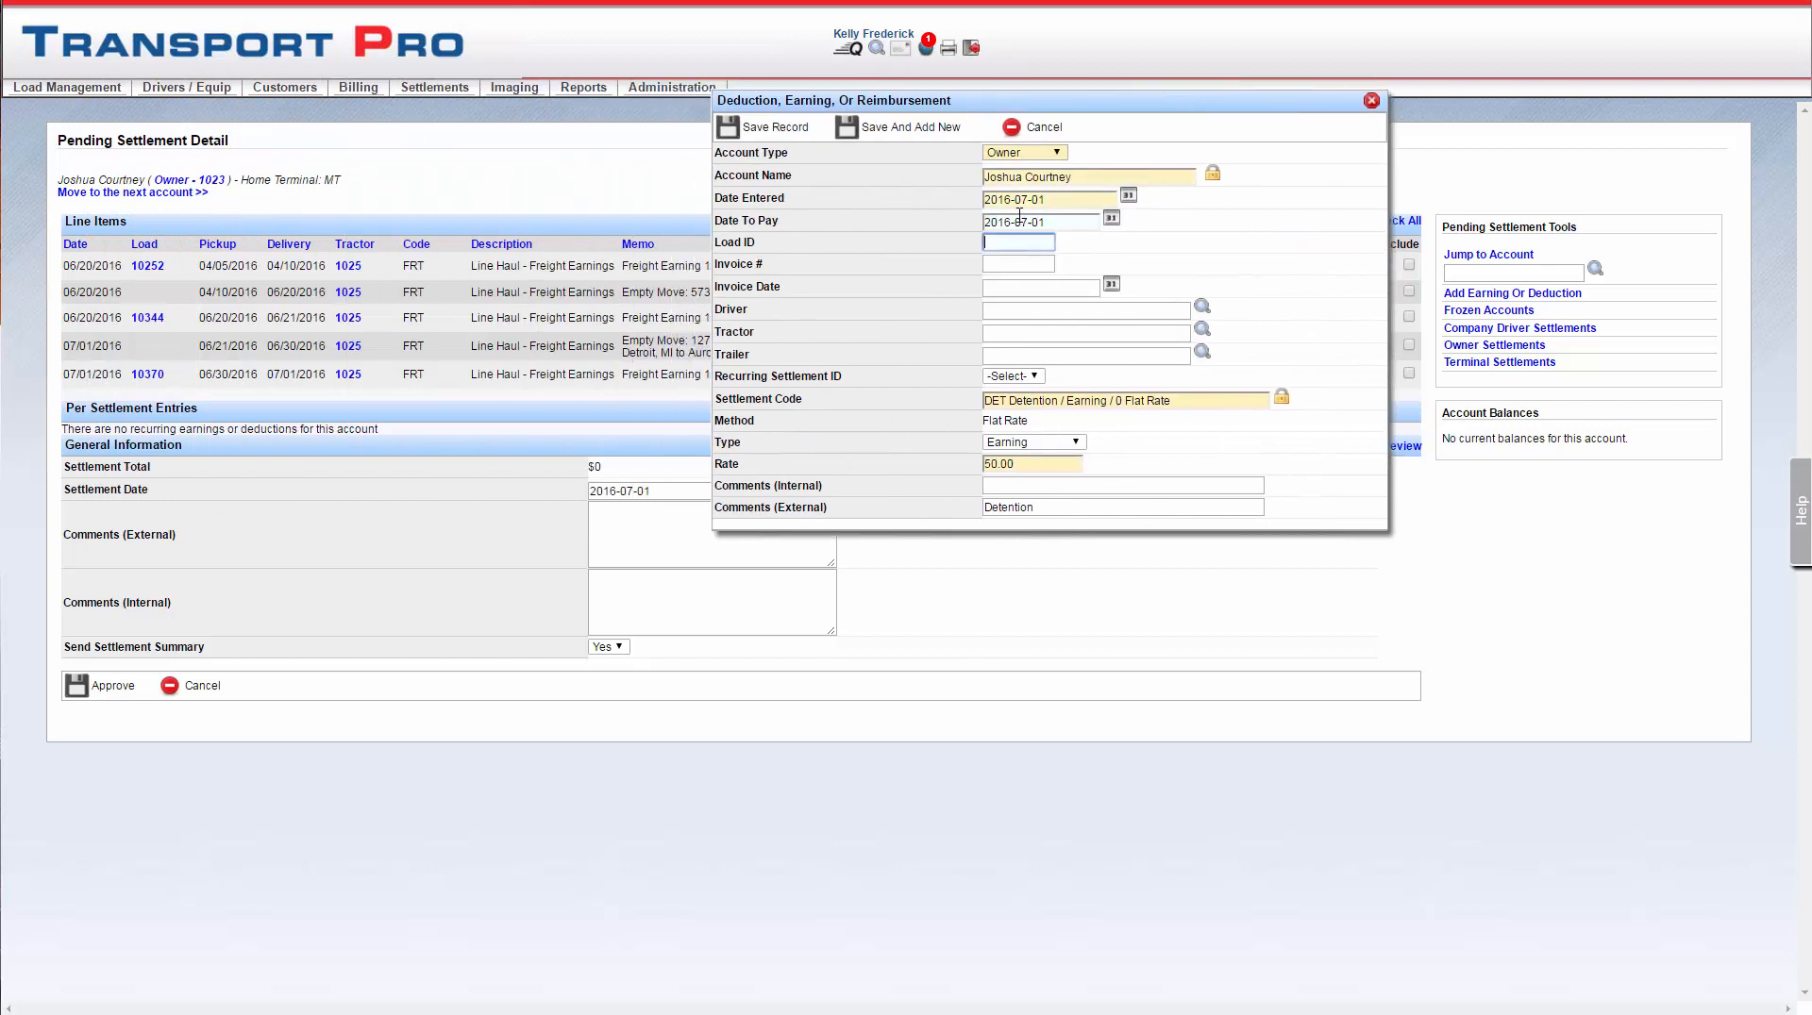
type("10370")
left_click(1315, 225)
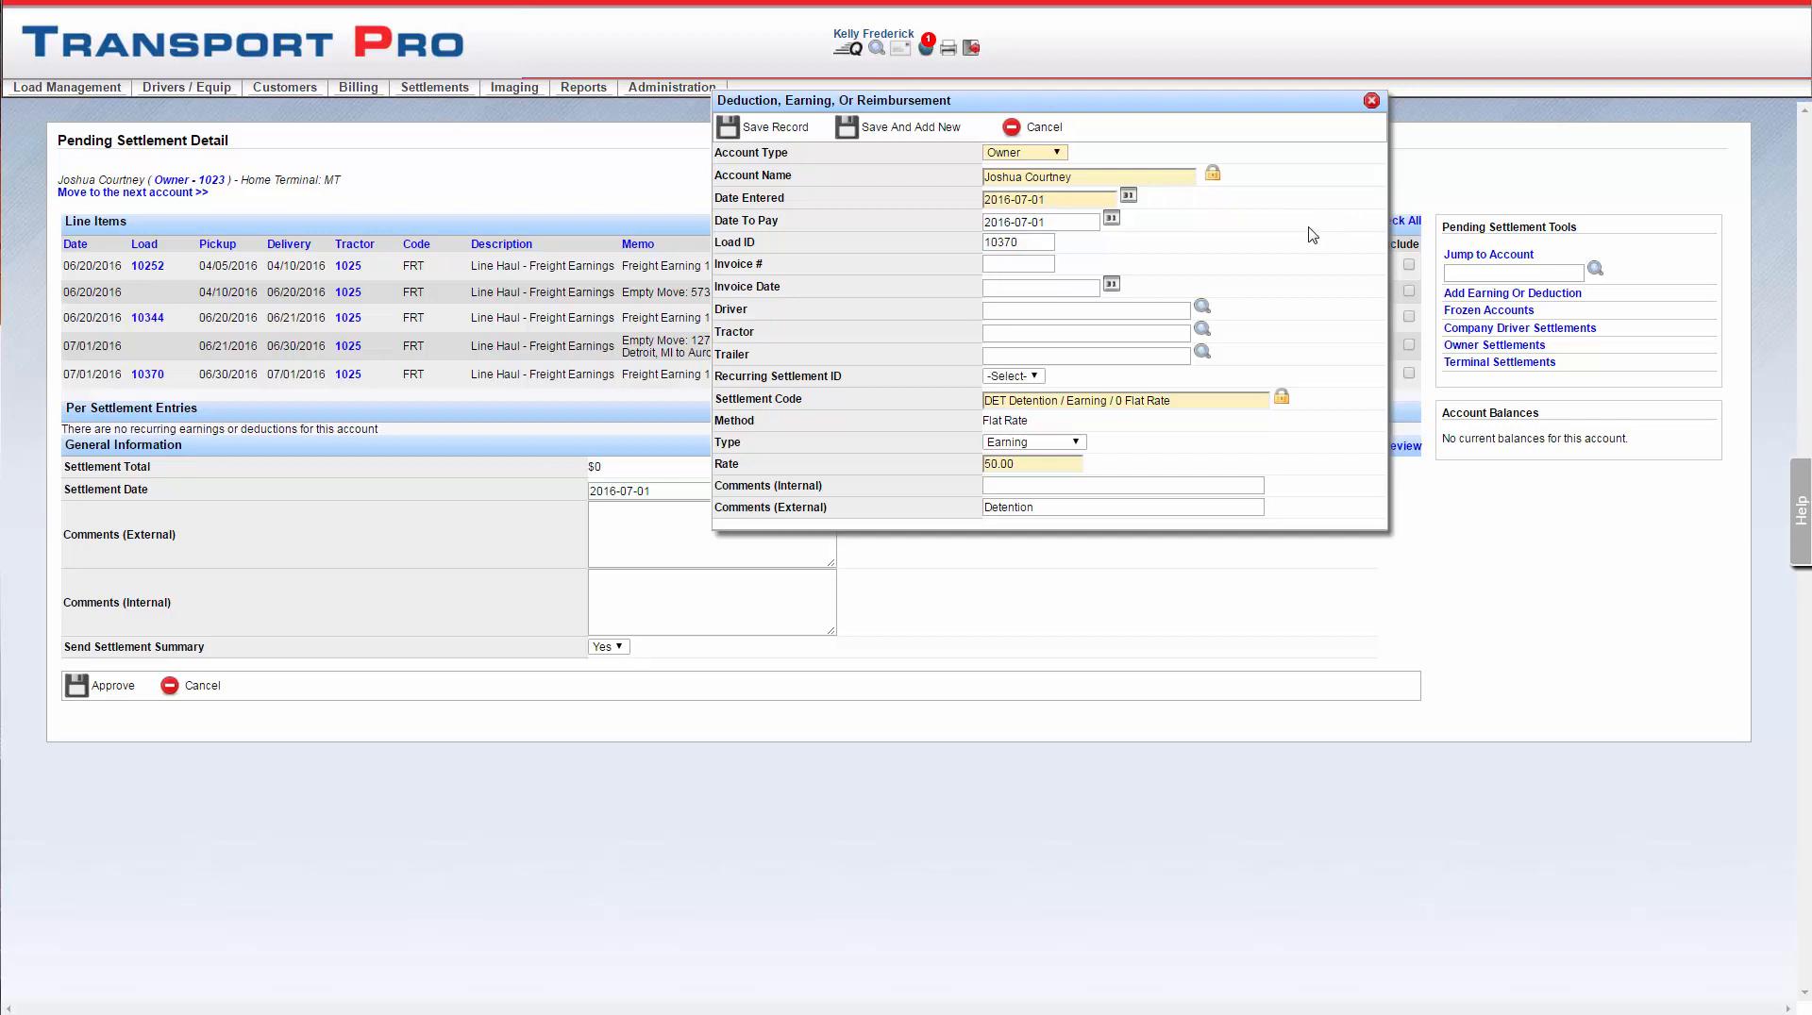
left_click(751, 127)
left_click(1371, 101)
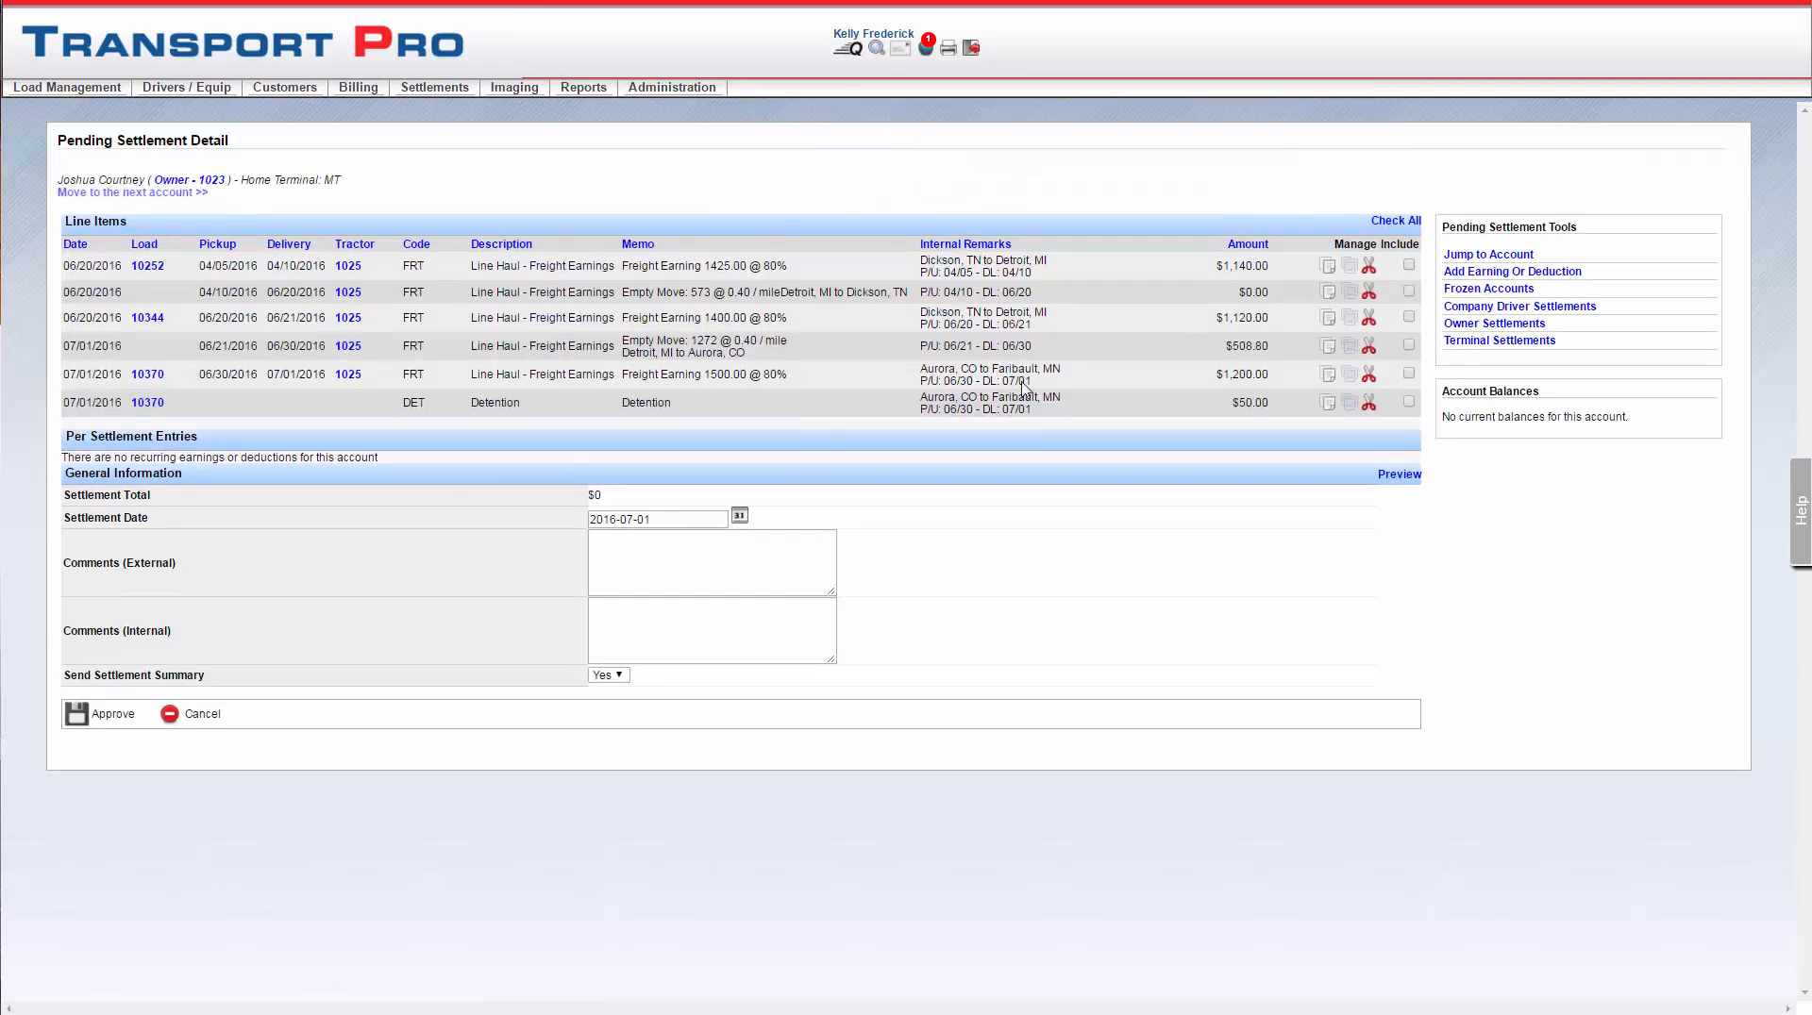
Include load 10370's freight and detention line items in the settlement and check the settlement total.
left_click_drag(673, 403, 474, 404)
left_click(729, 406)
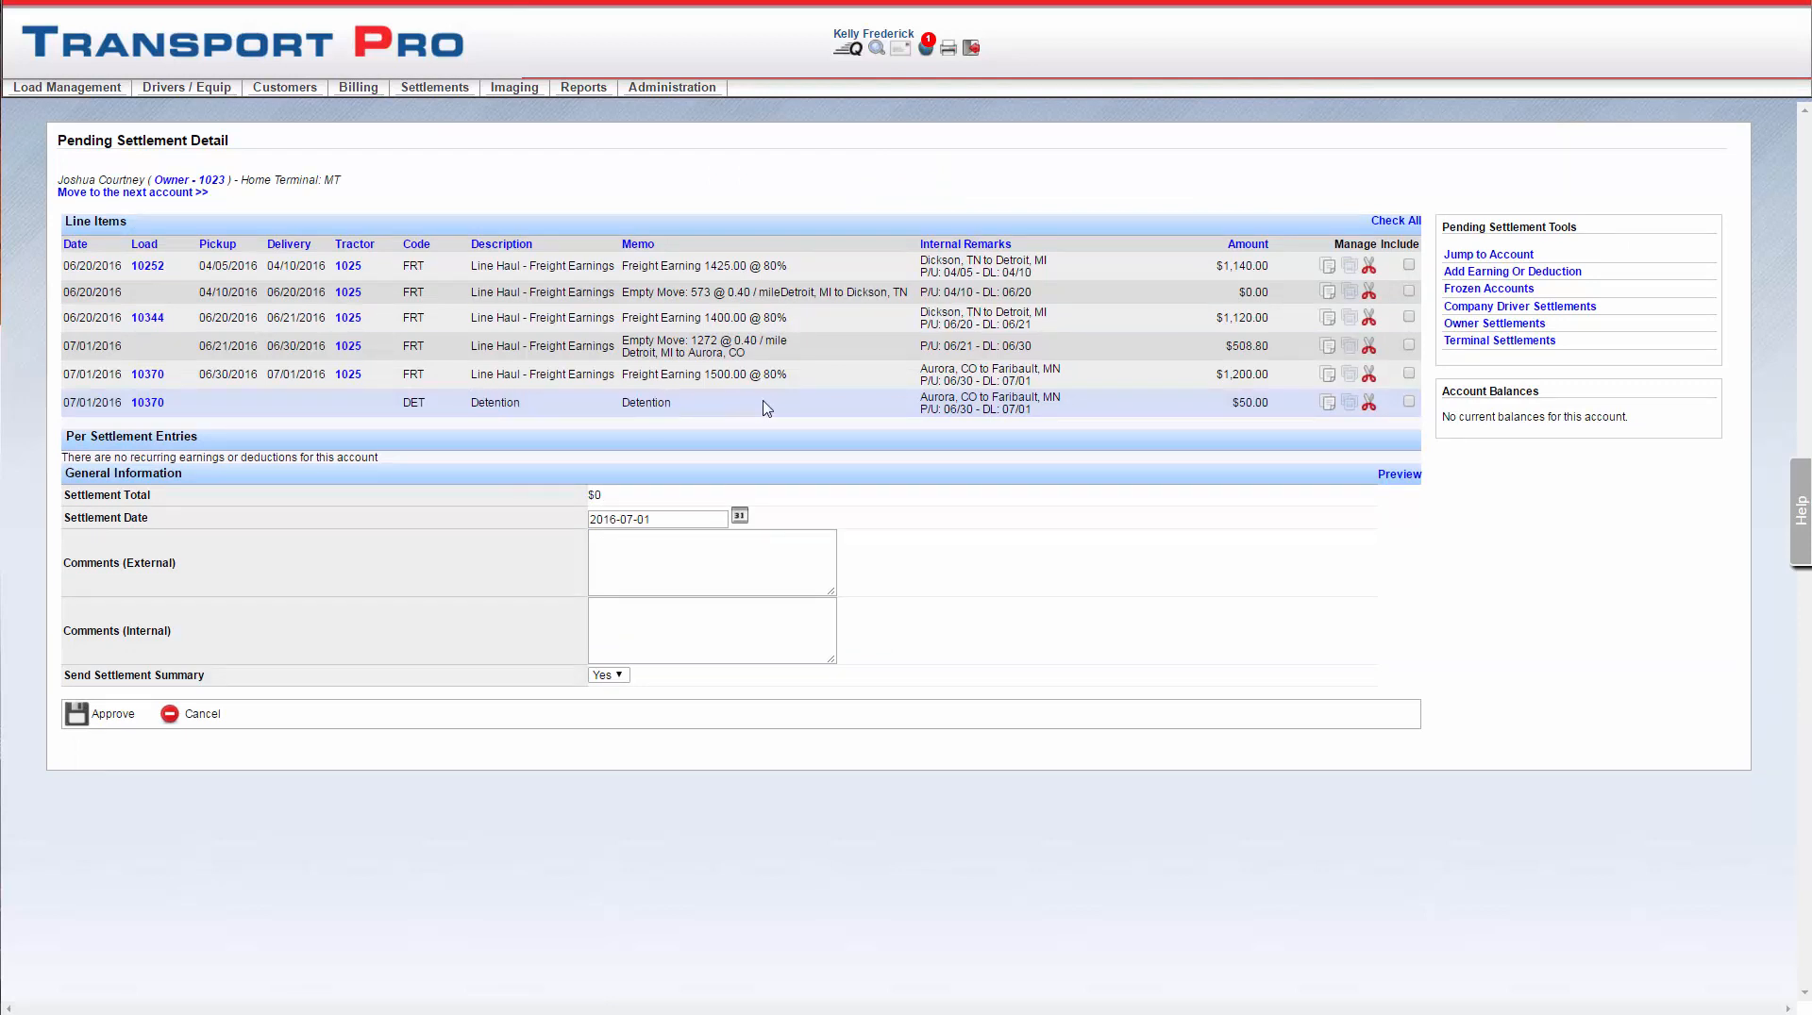
left_click(1409, 374)
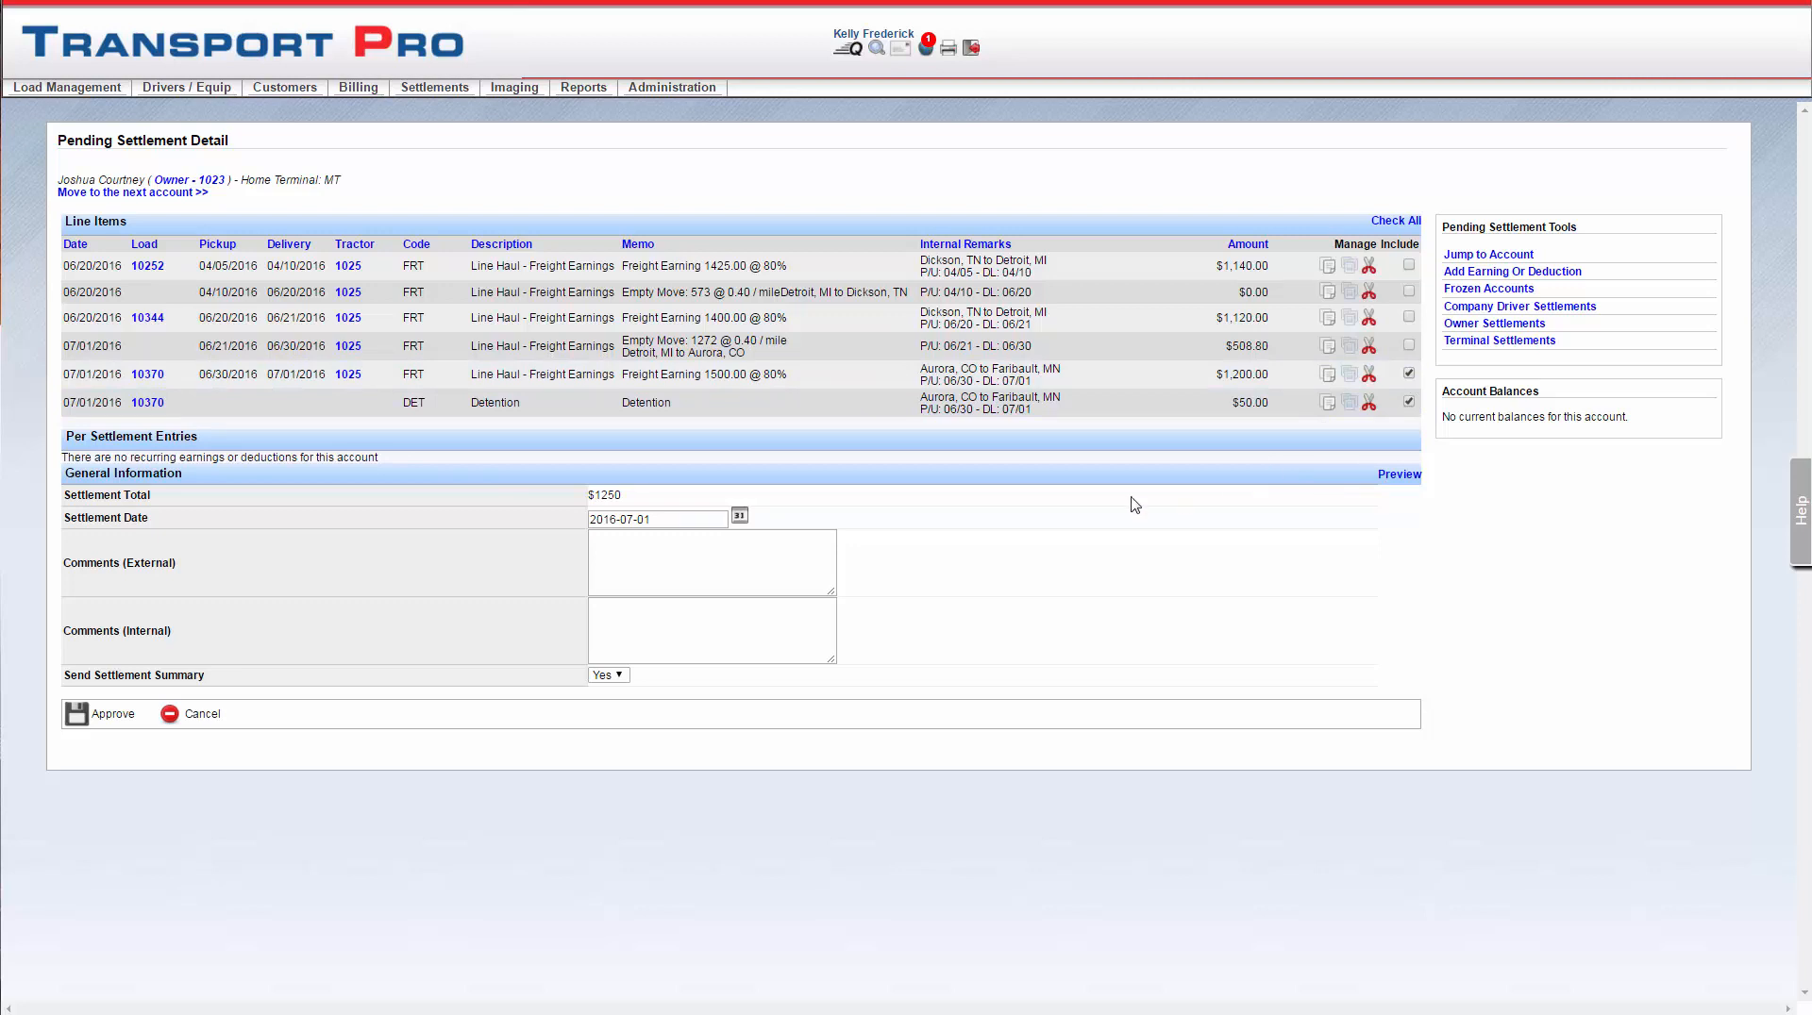
double_click(623, 495)
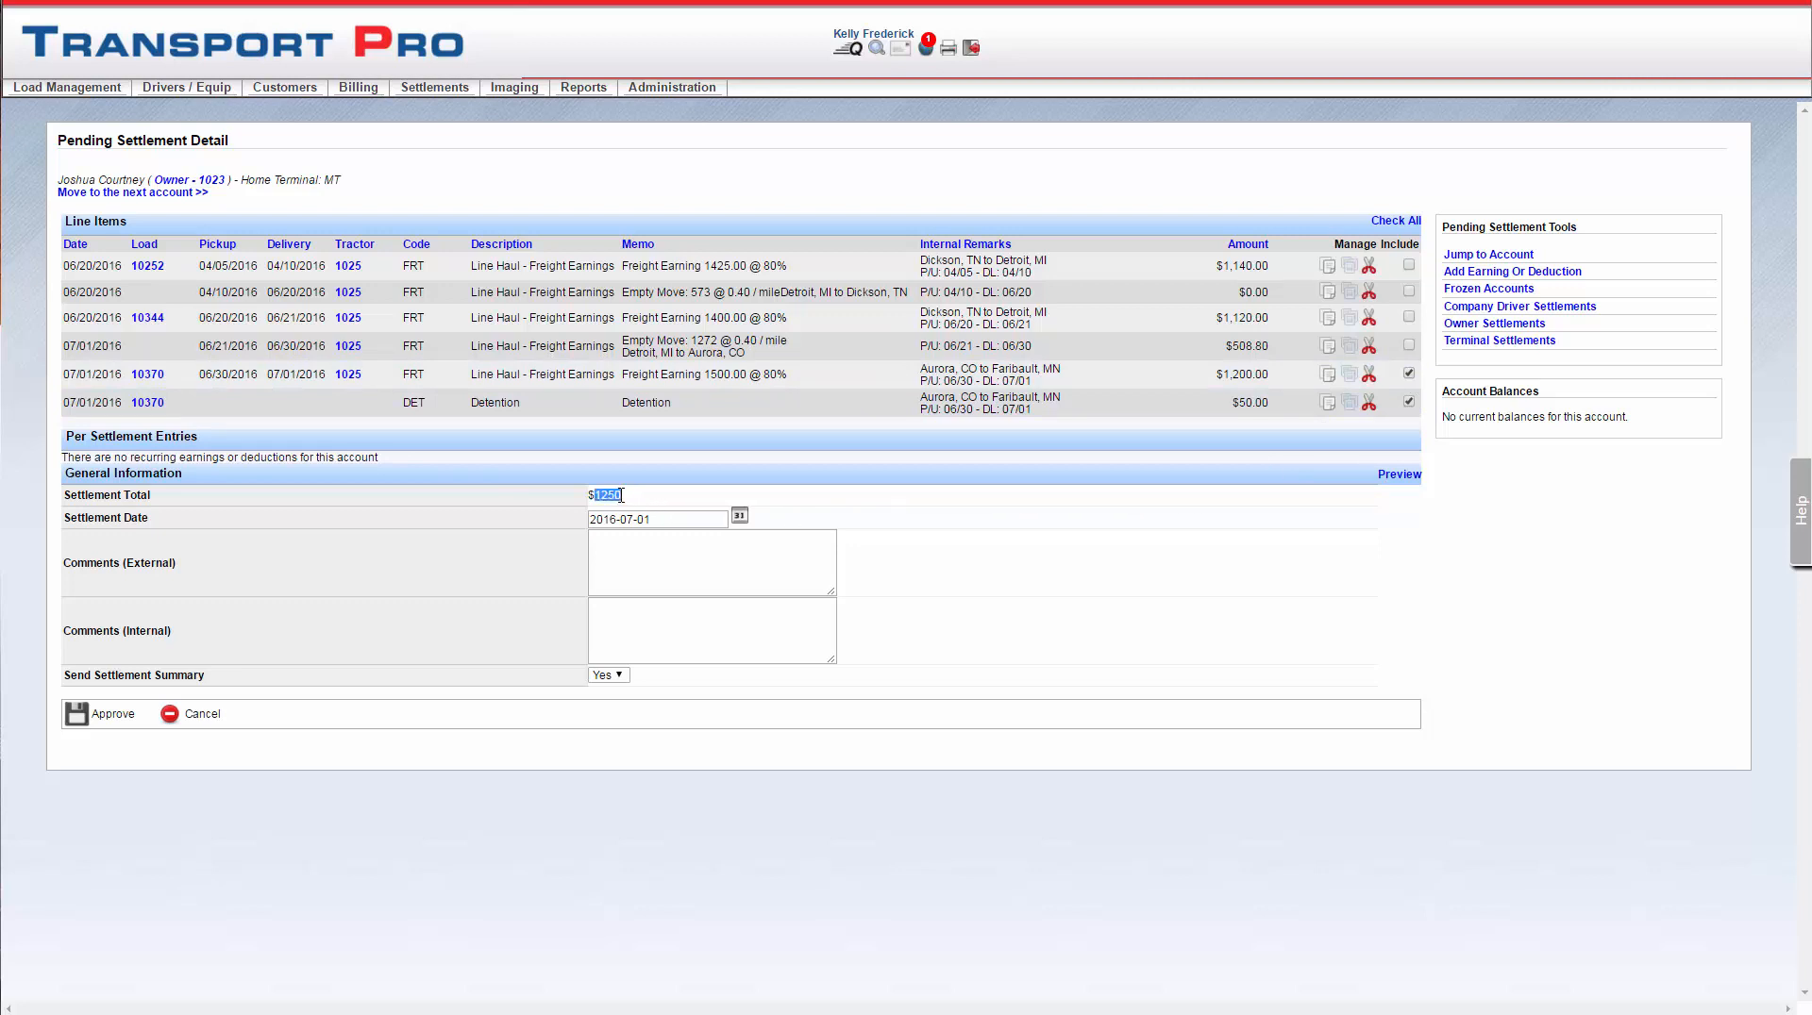
left_click(685, 503)
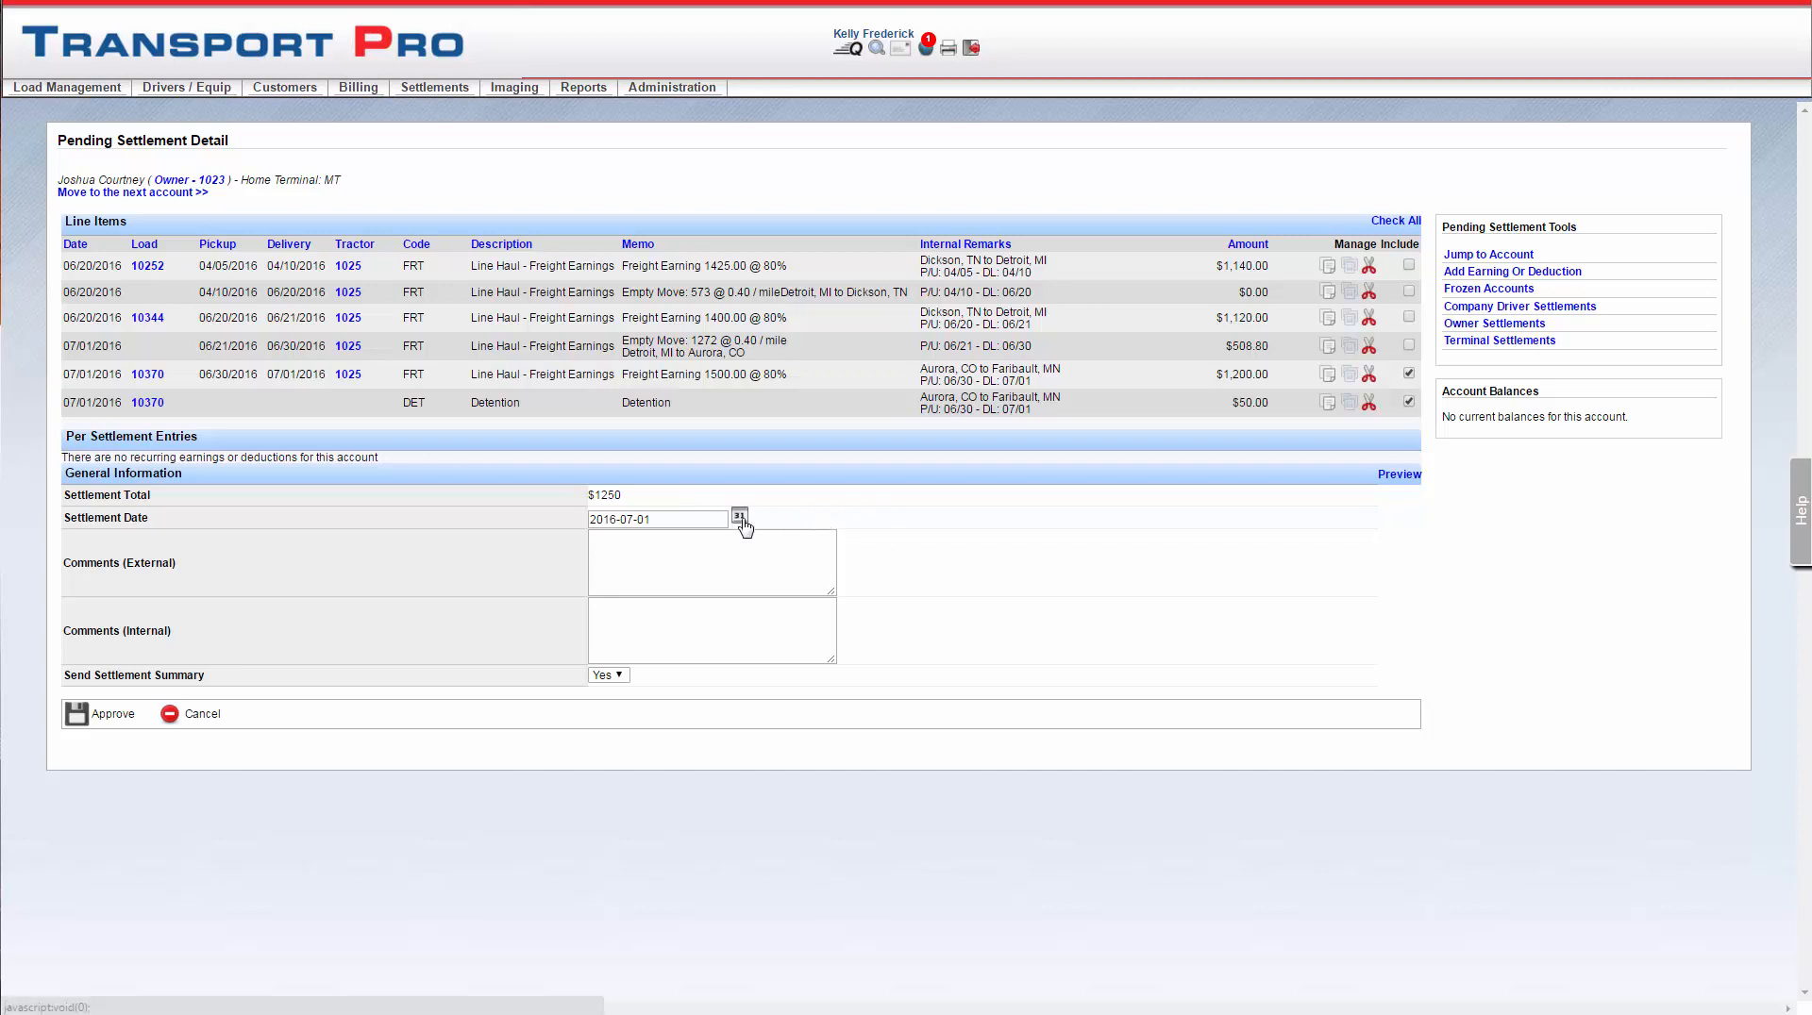
Keep Send Settlement Summary set to Yes, leave the comments empty and approve the settlement.
left_click(703, 632)
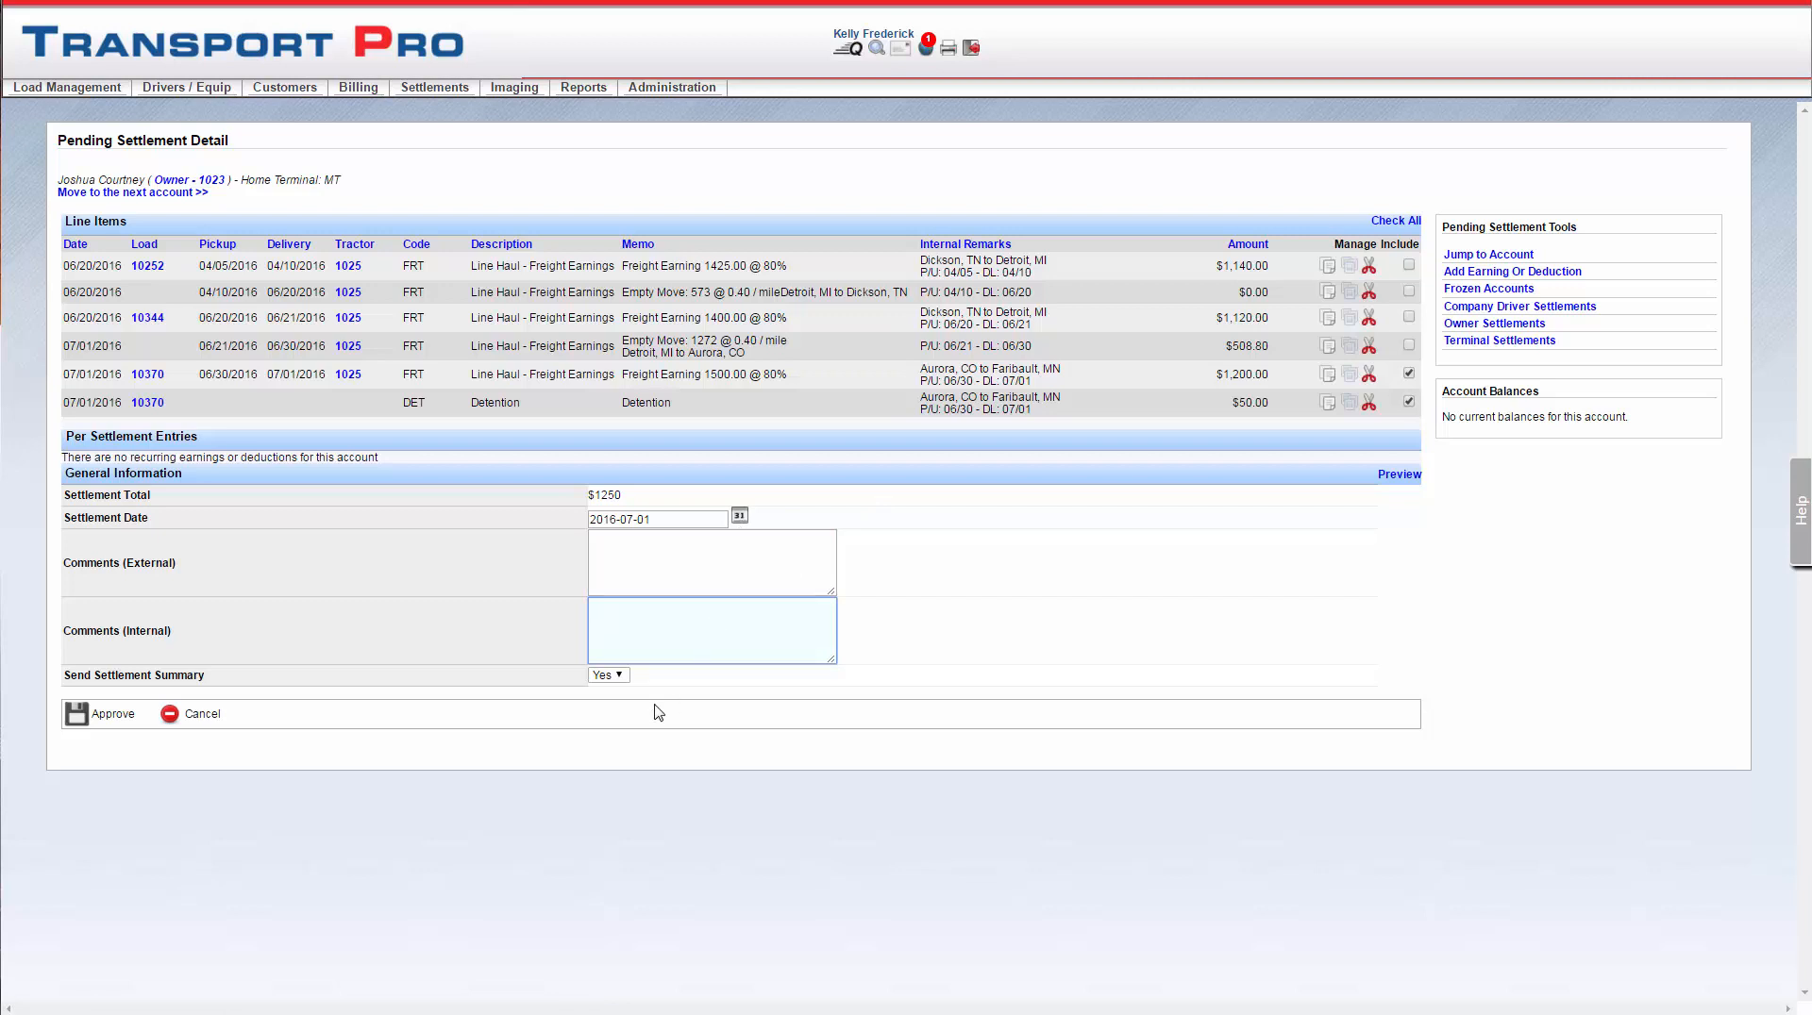
left_click(622, 685)
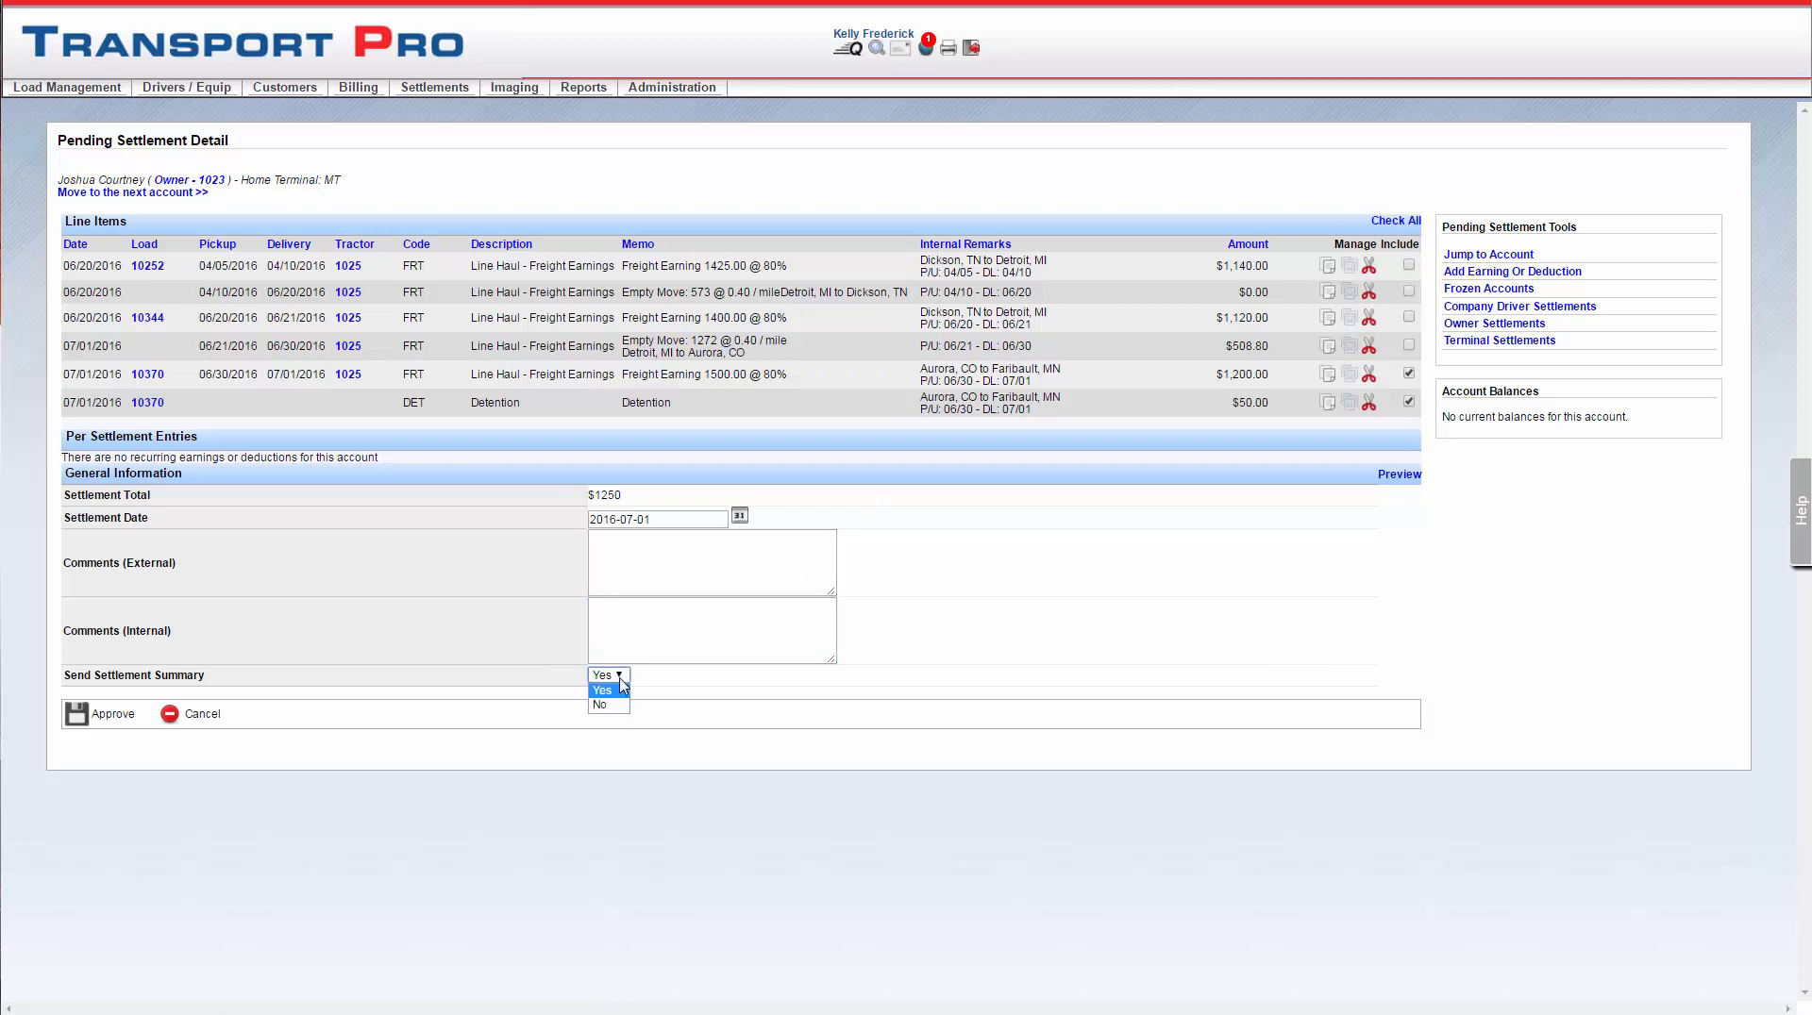
left_click(622, 689)
left_click(116, 721)
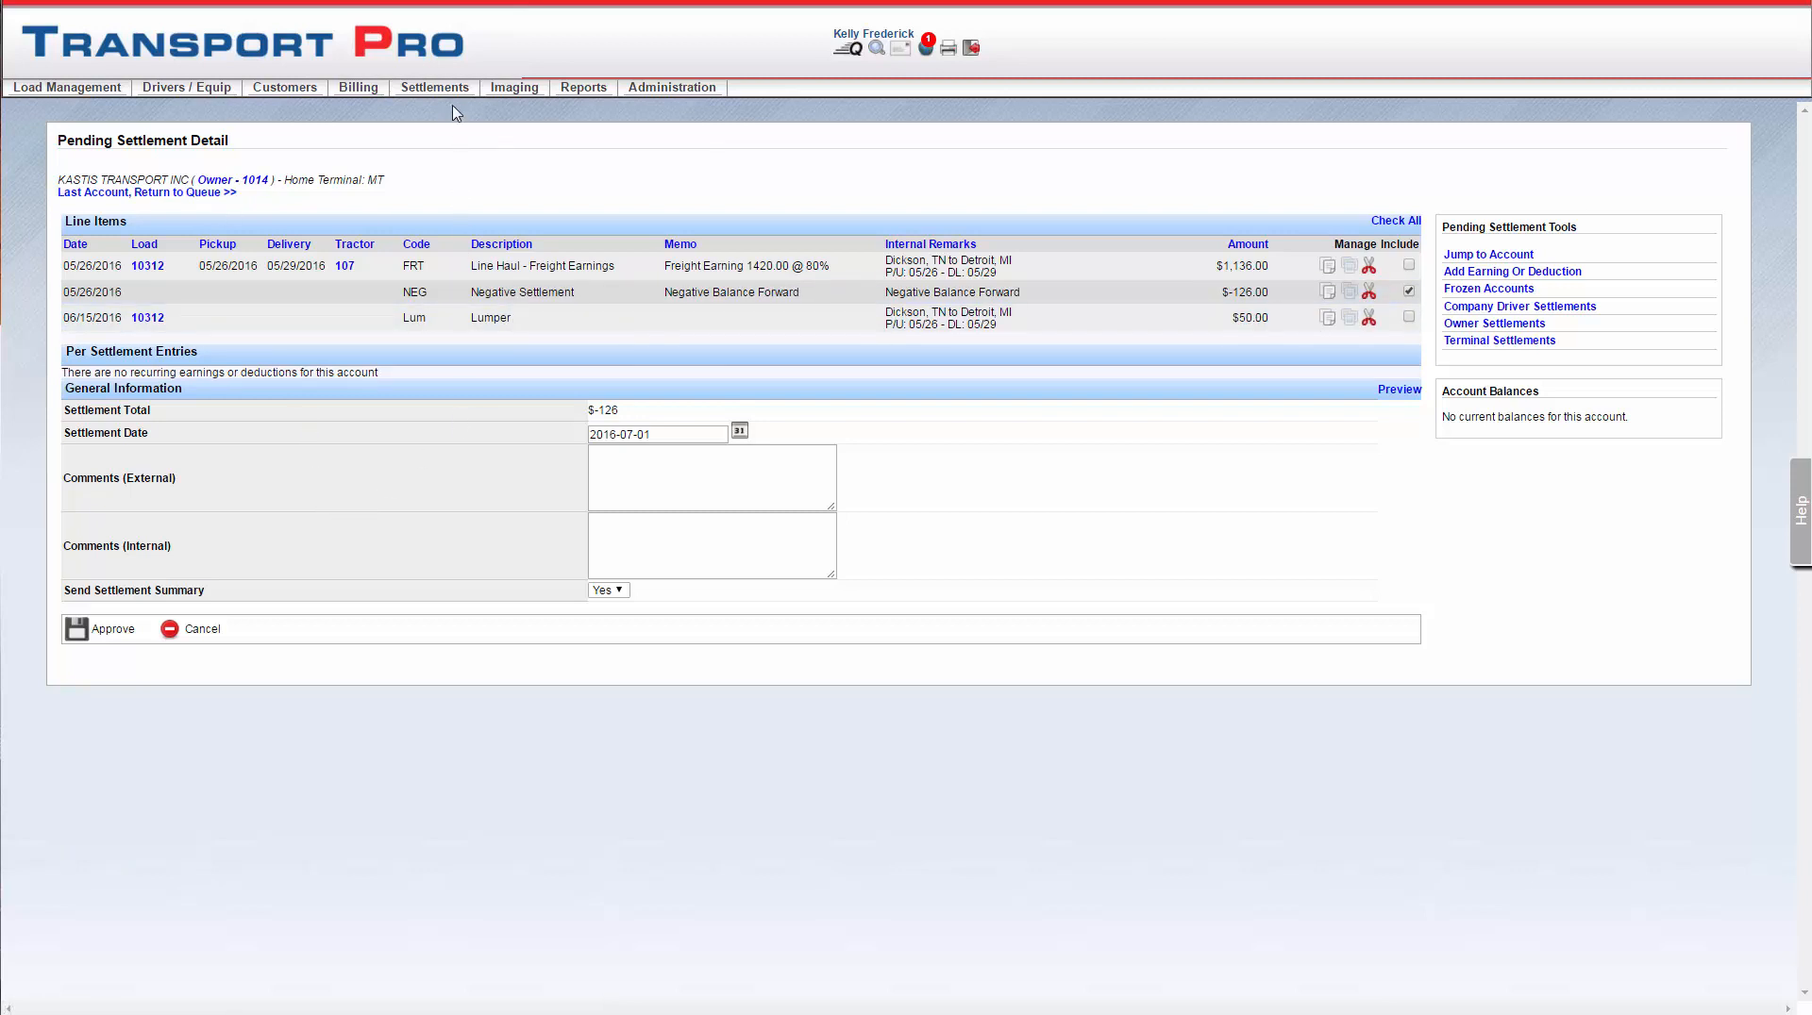
Run the Completed Settlements Report from 2016-07-01 to 2016-07-01 and open the summary of the $1,250.00 settlement.
mouse_move(455, 96)
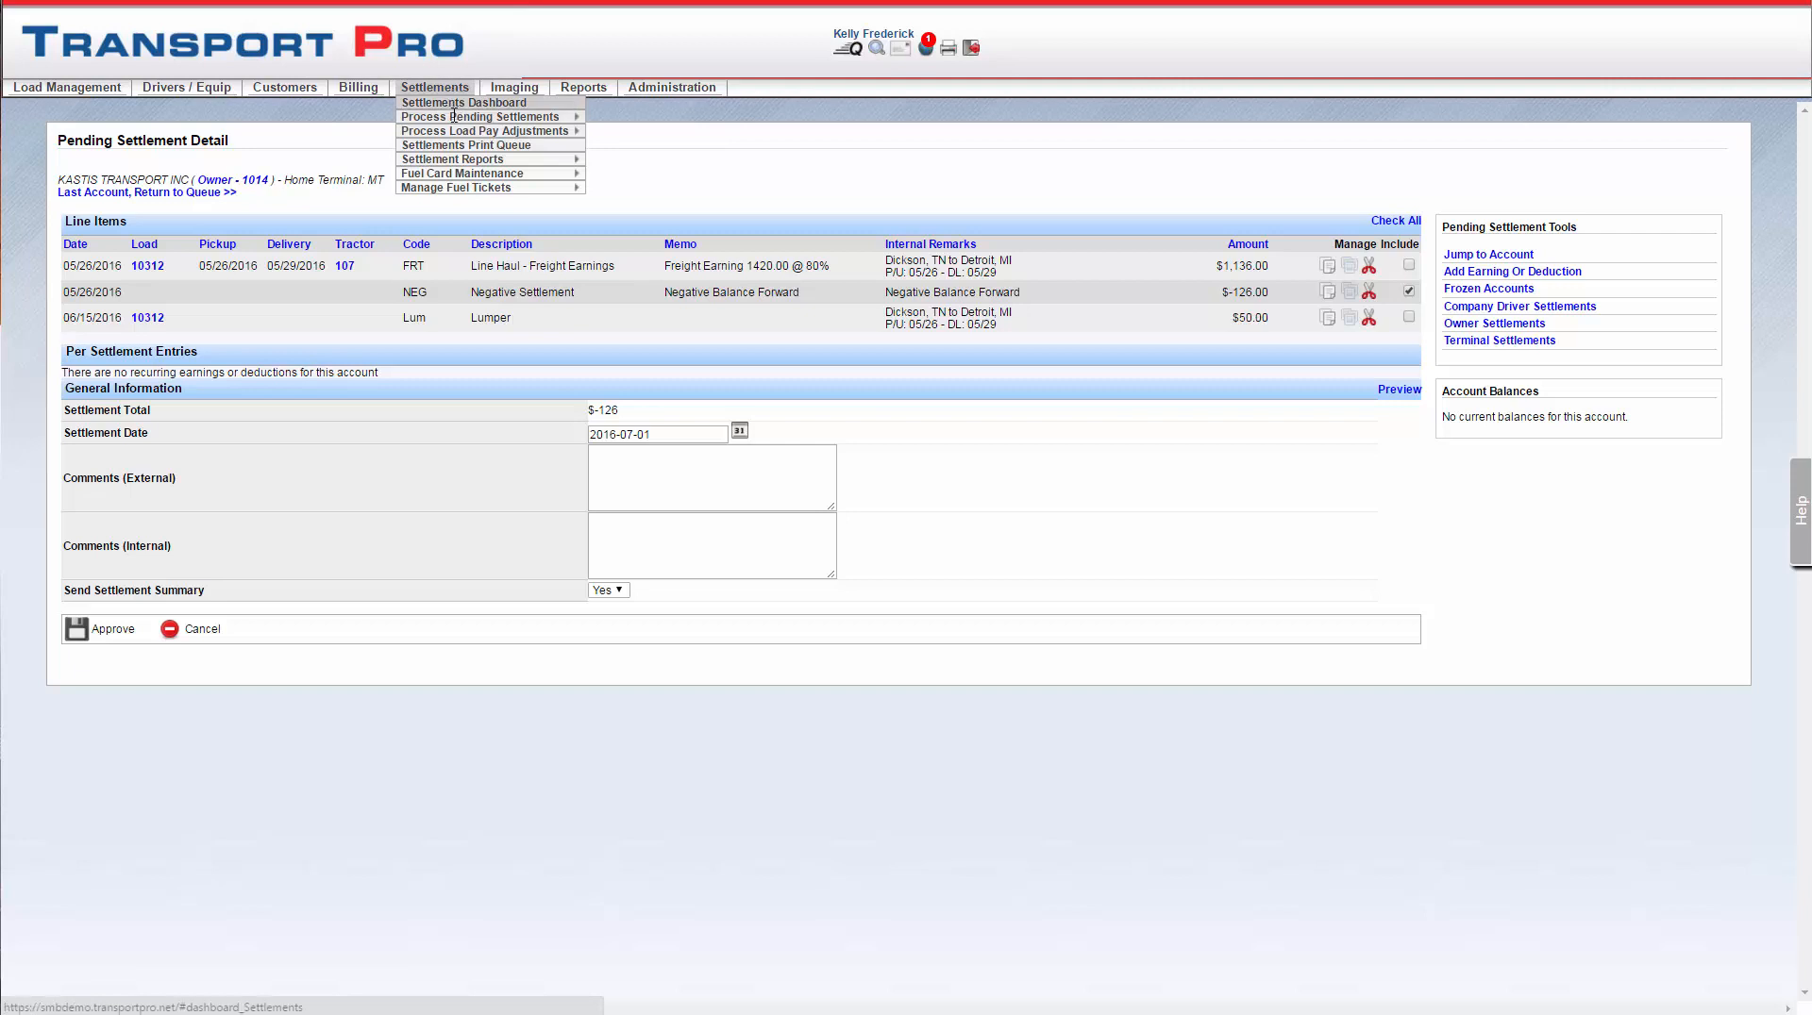
mouse_move(514, 159)
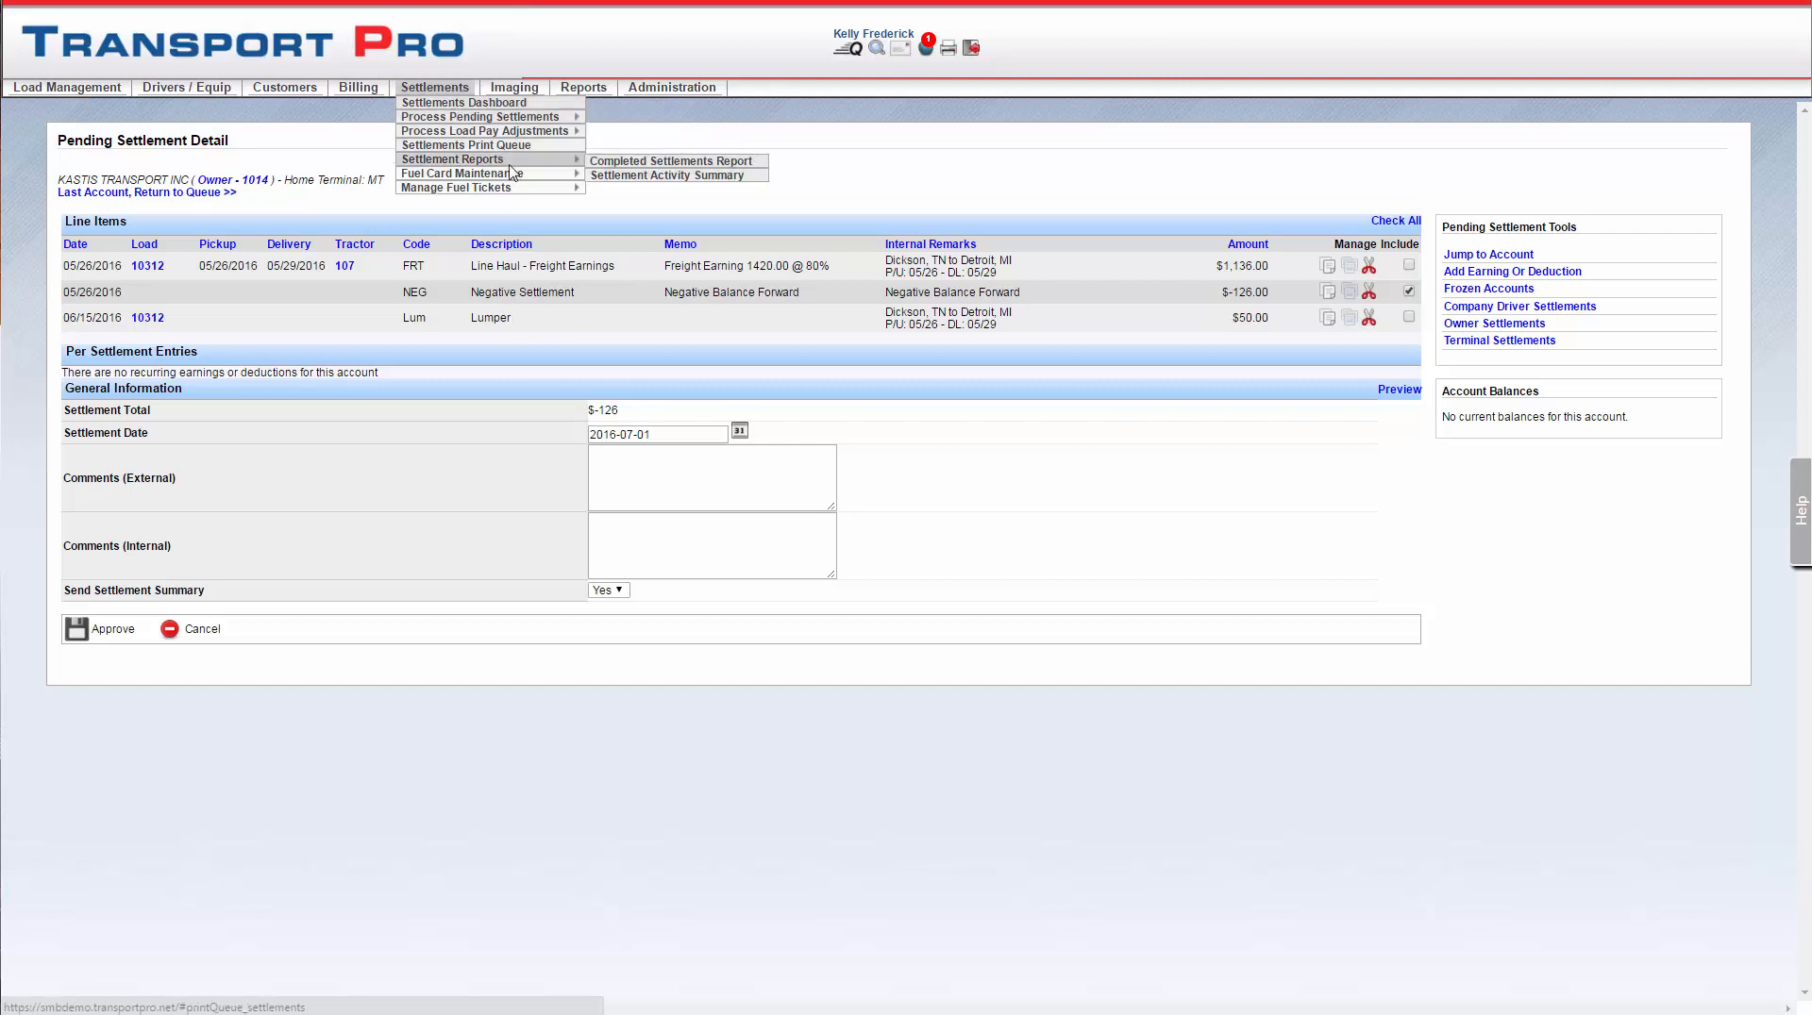
left_click(755, 170)
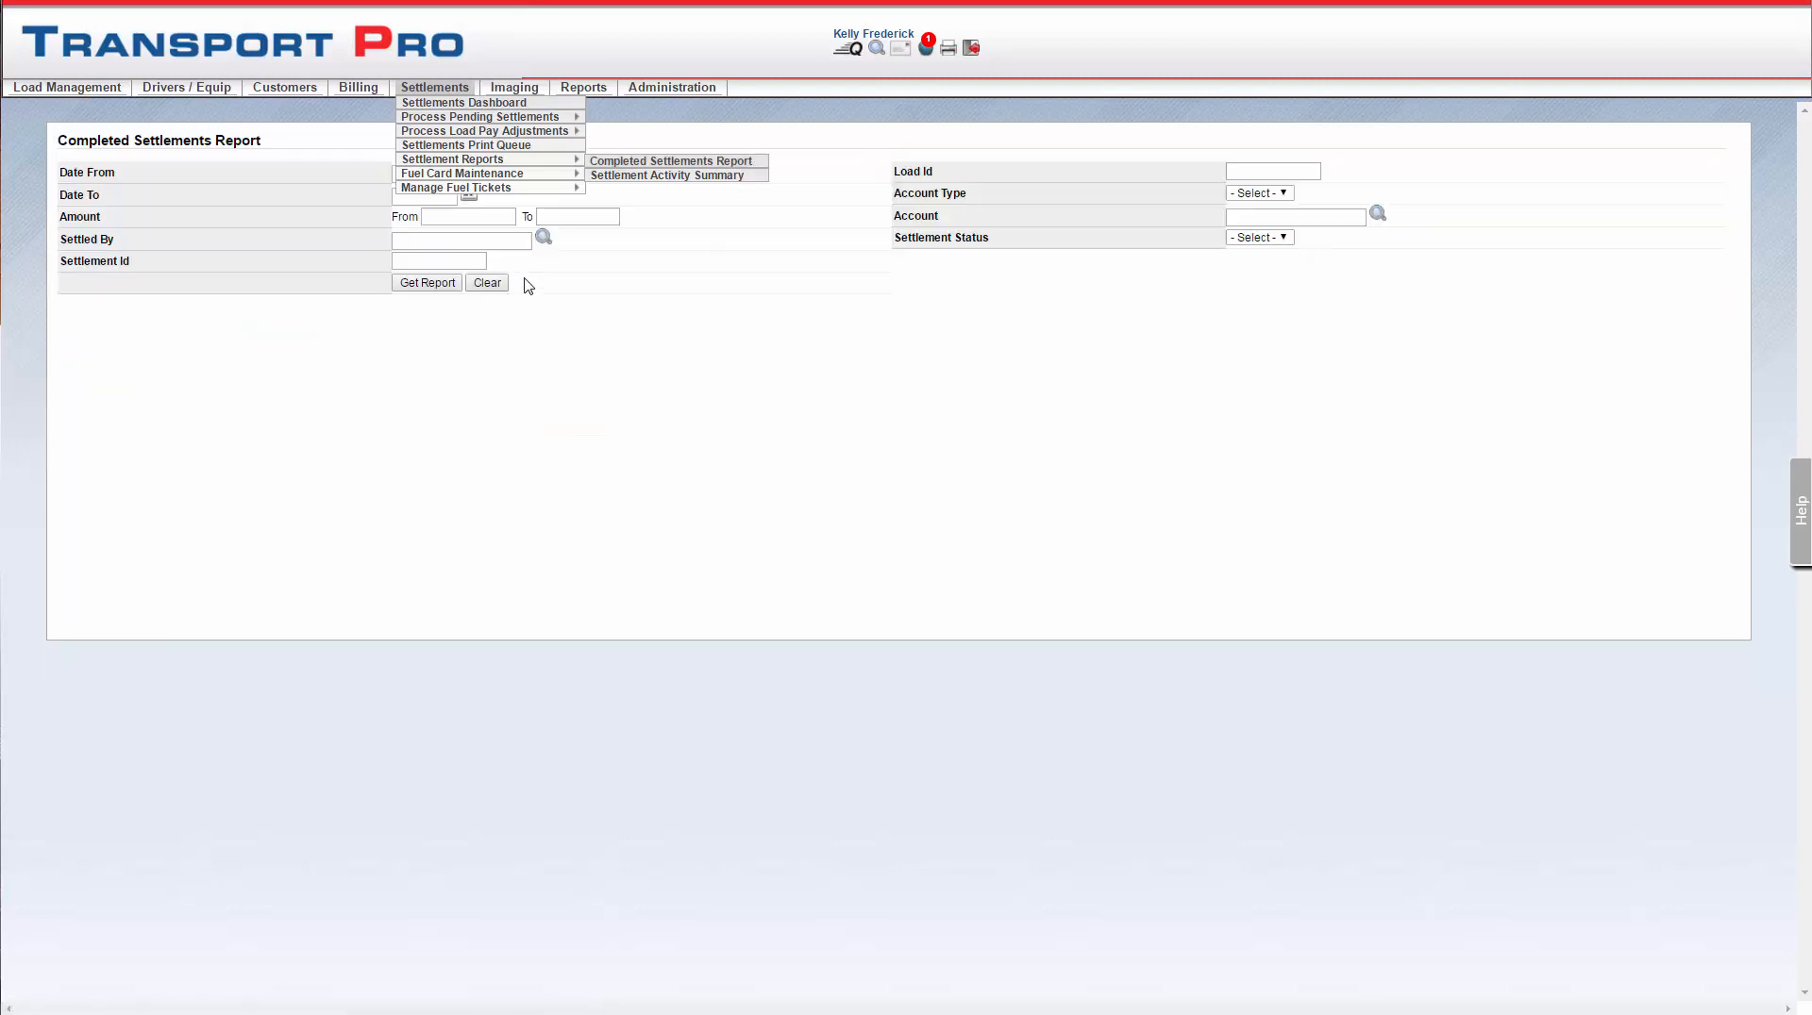
left_click(469, 170)
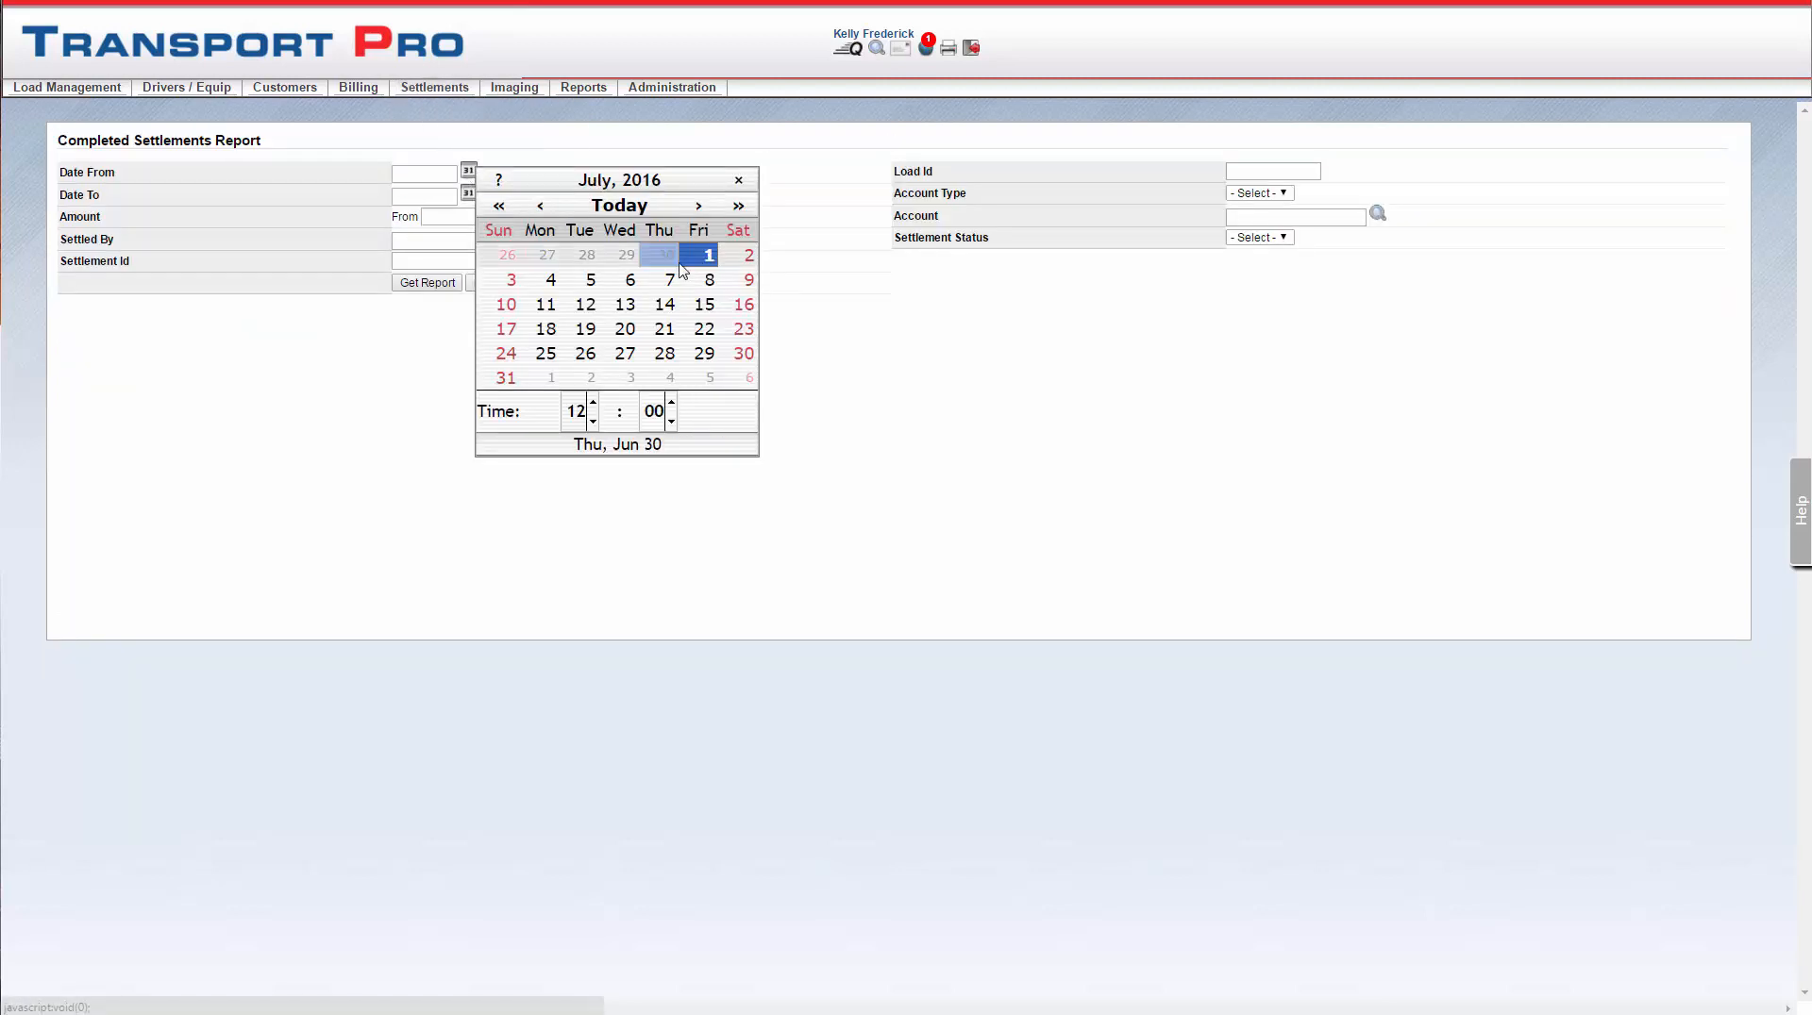
left_click(699, 251)
left_click(470, 193)
left_click(700, 276)
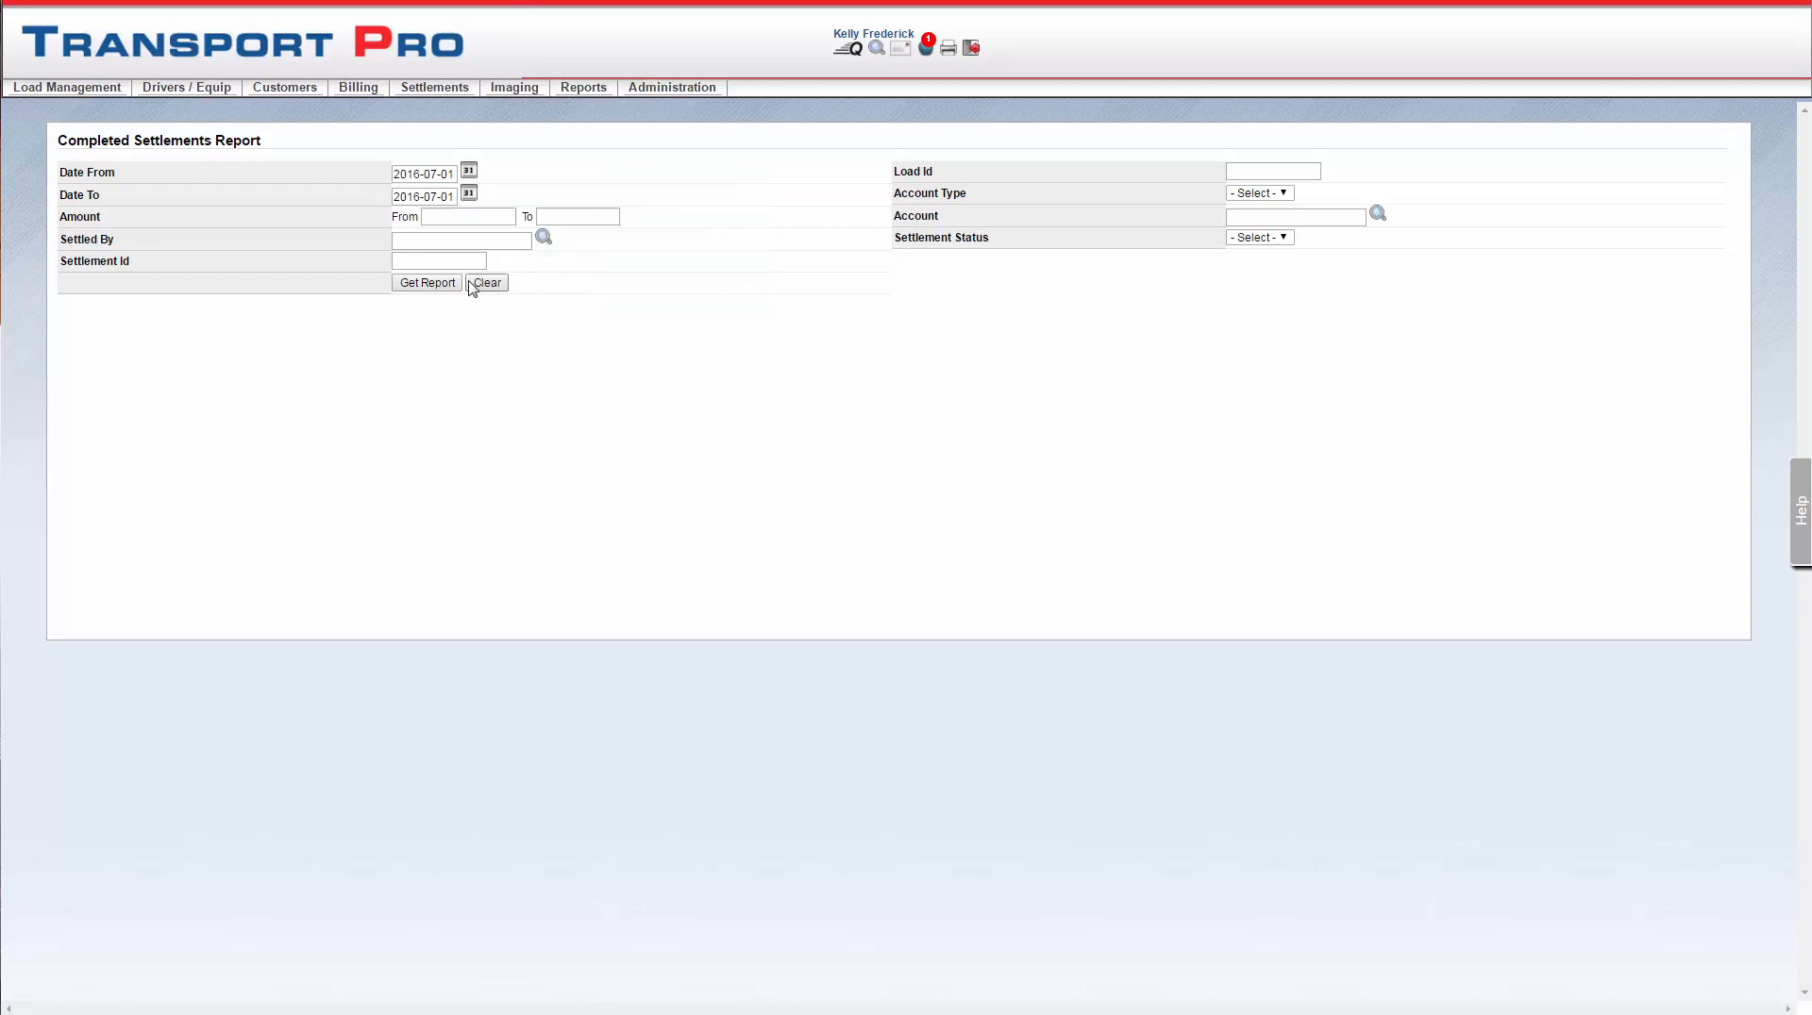
left_click(447, 284)
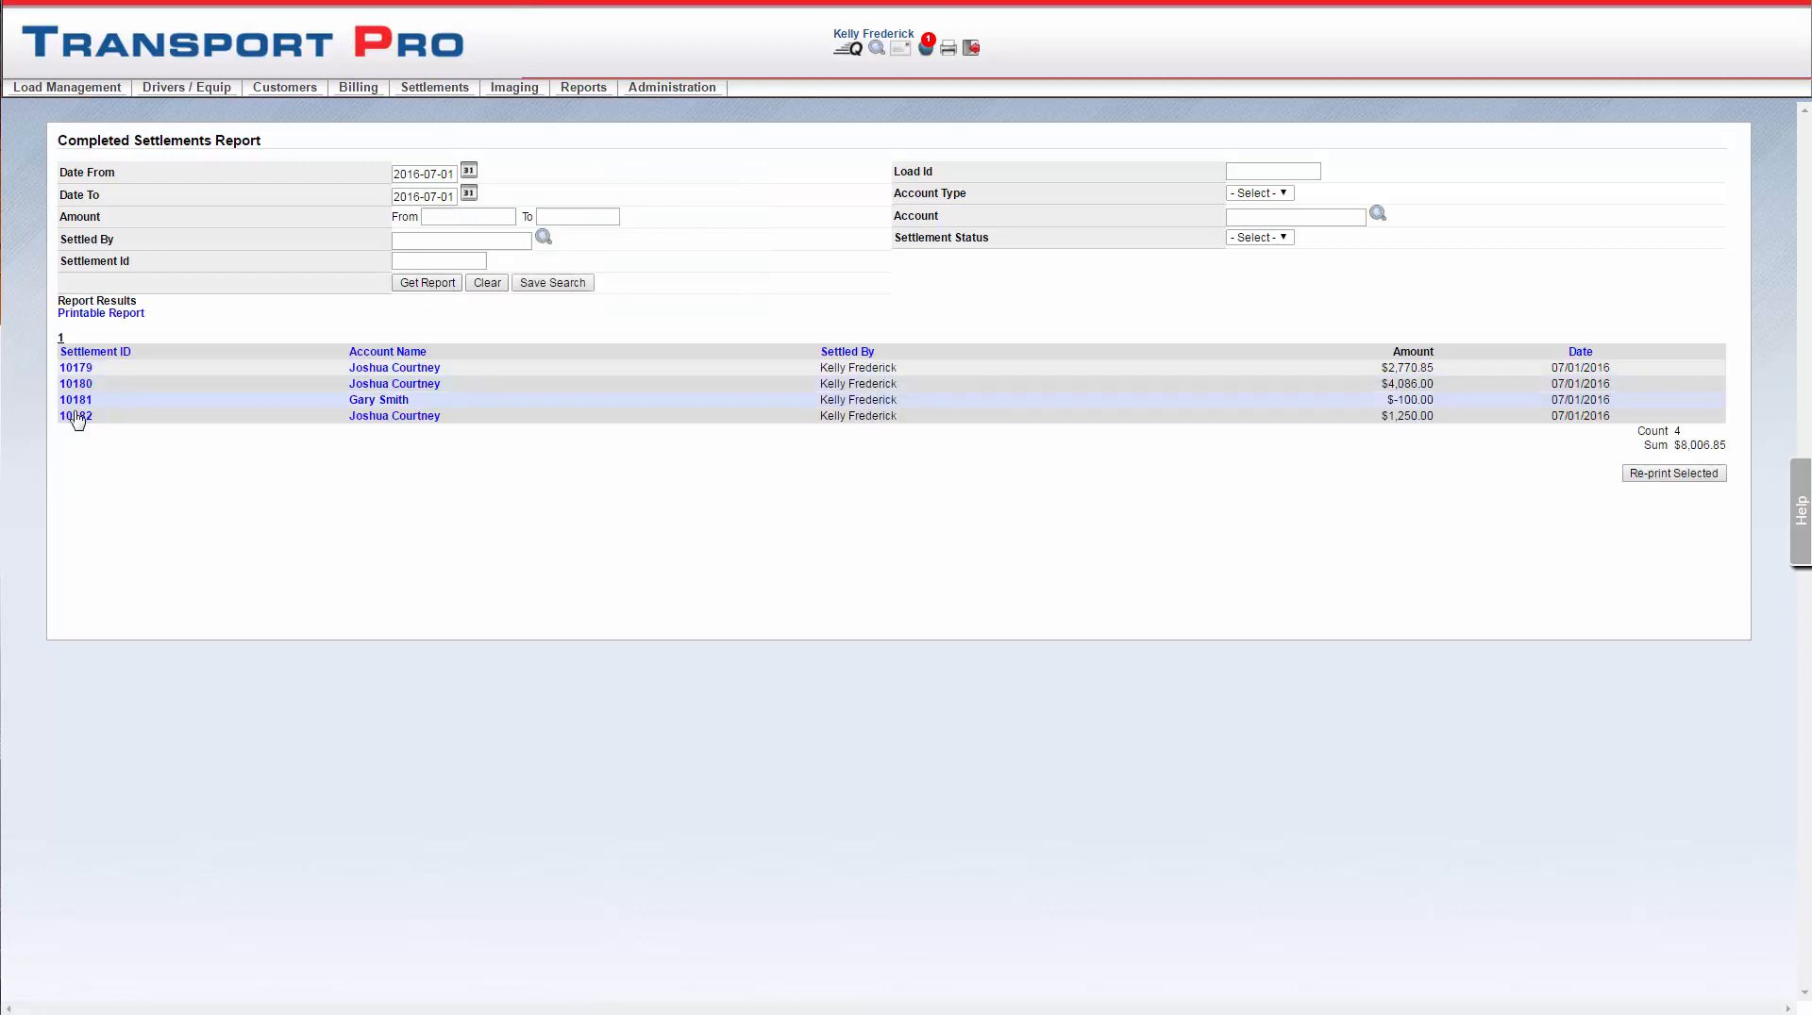
left_click(78, 416)
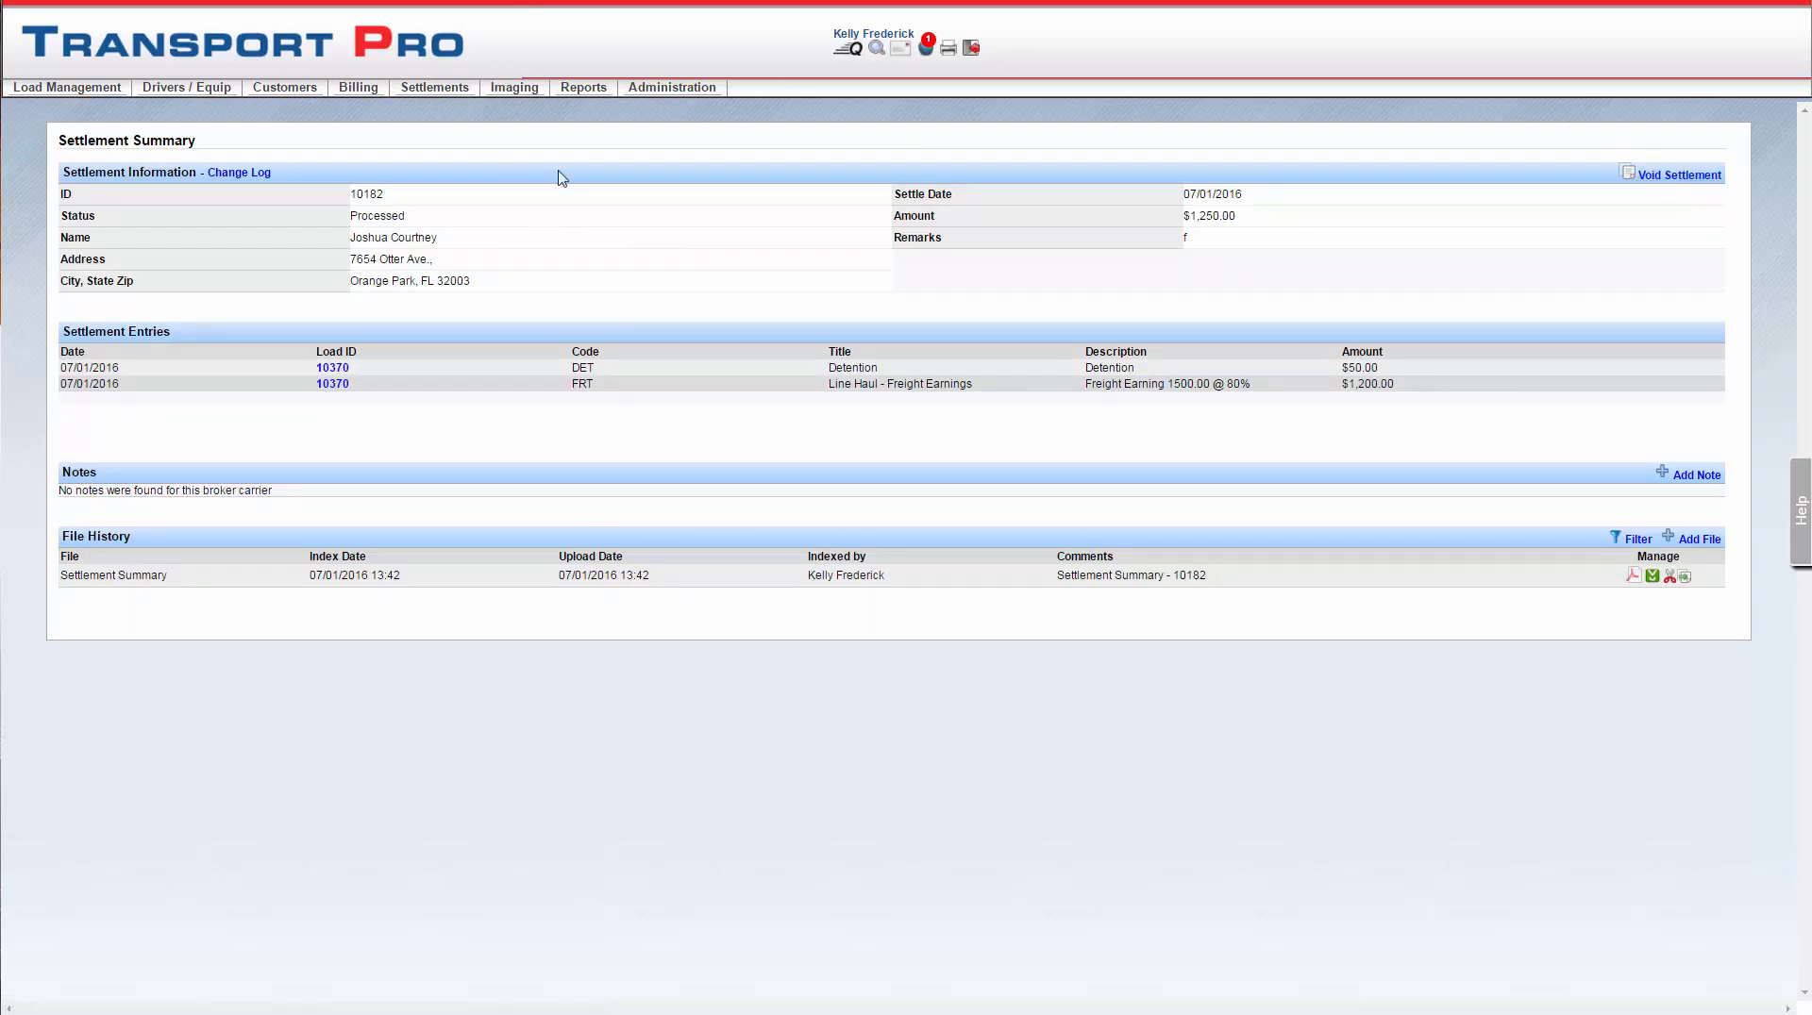
Run the Settlement Activity Summary for settlement dates 2016-07-01 to 2016-07-01 and review the load earnings in it.
mouse_move(505, 158)
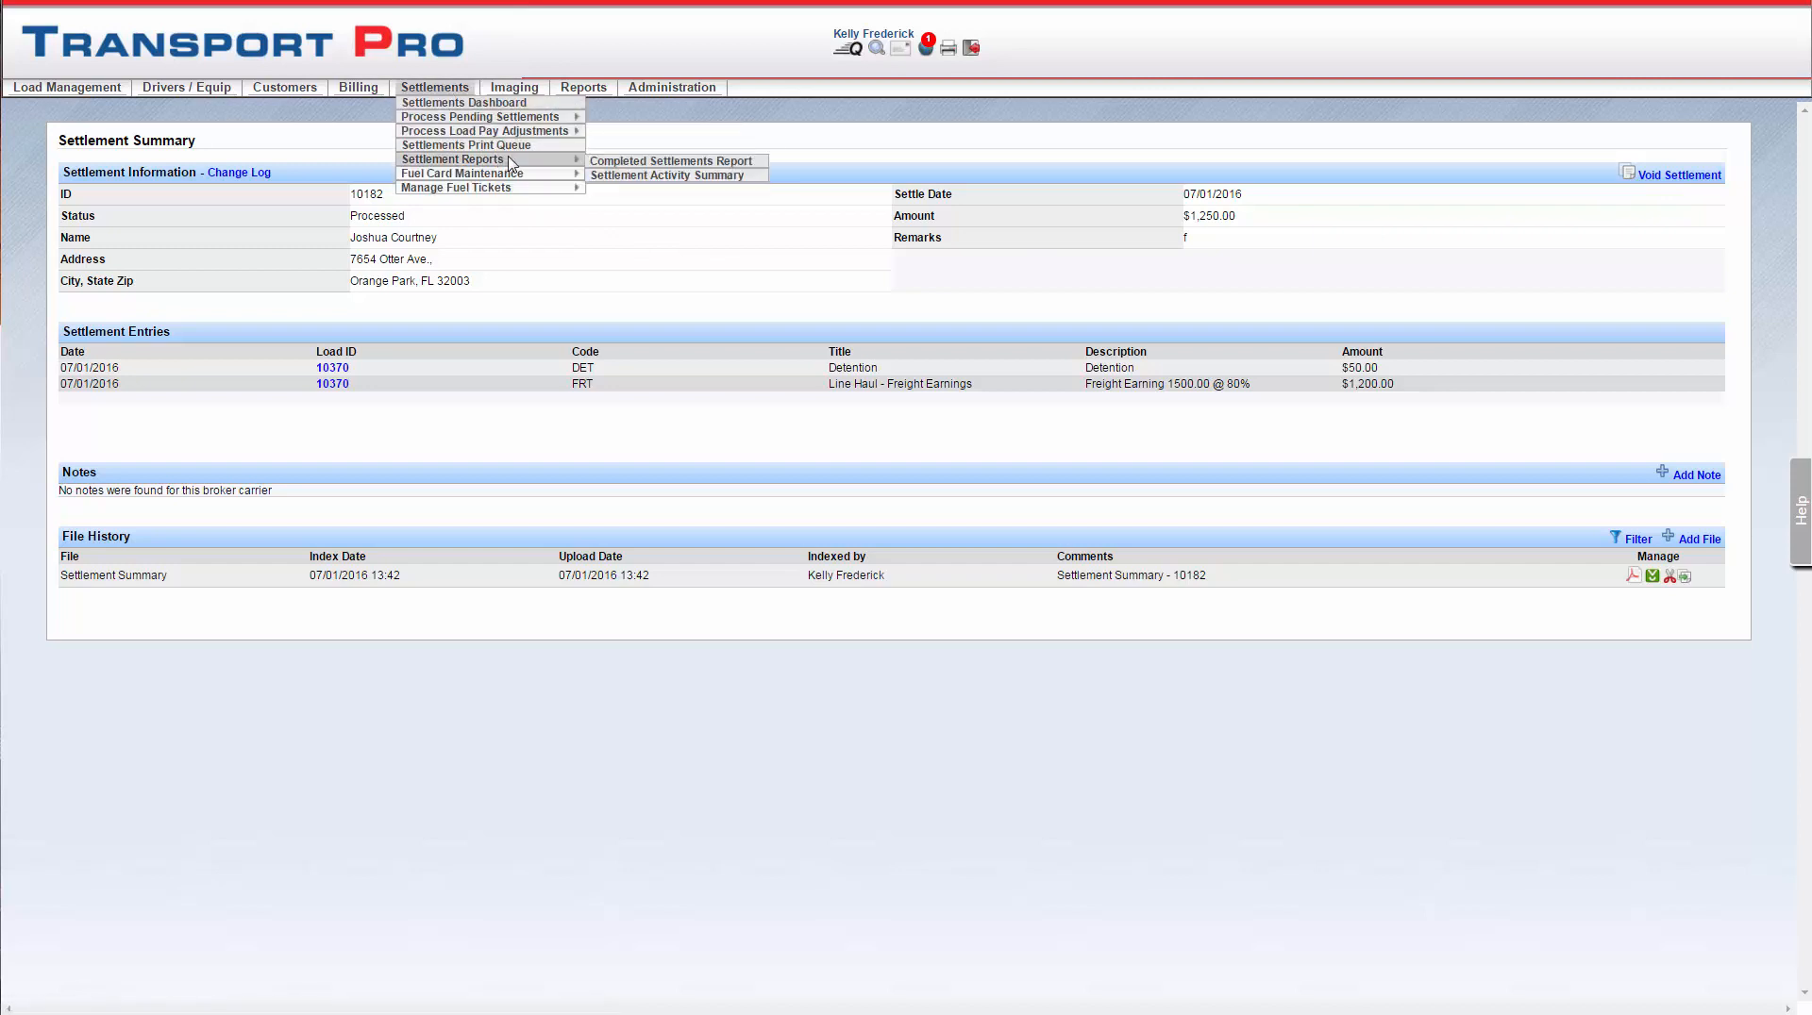
left_click(619, 176)
left_click(851, 191)
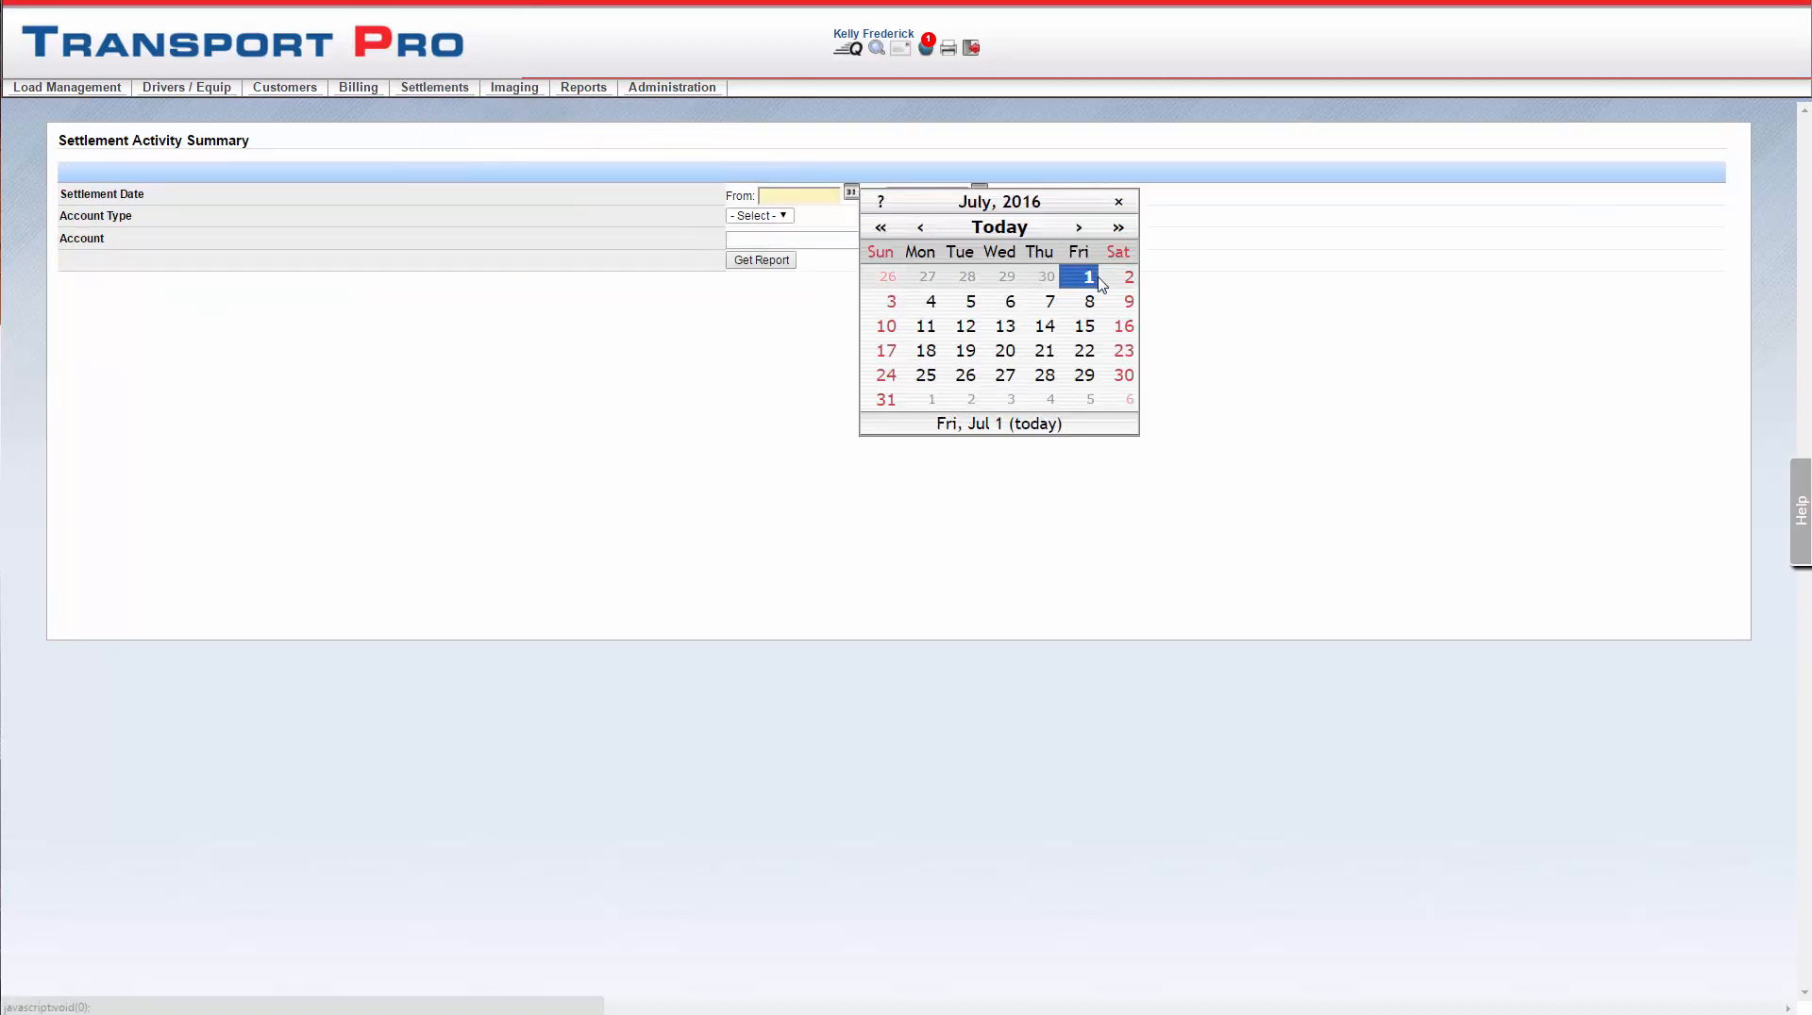
left_click(1084, 275)
left_click(980, 193)
left_click(1208, 274)
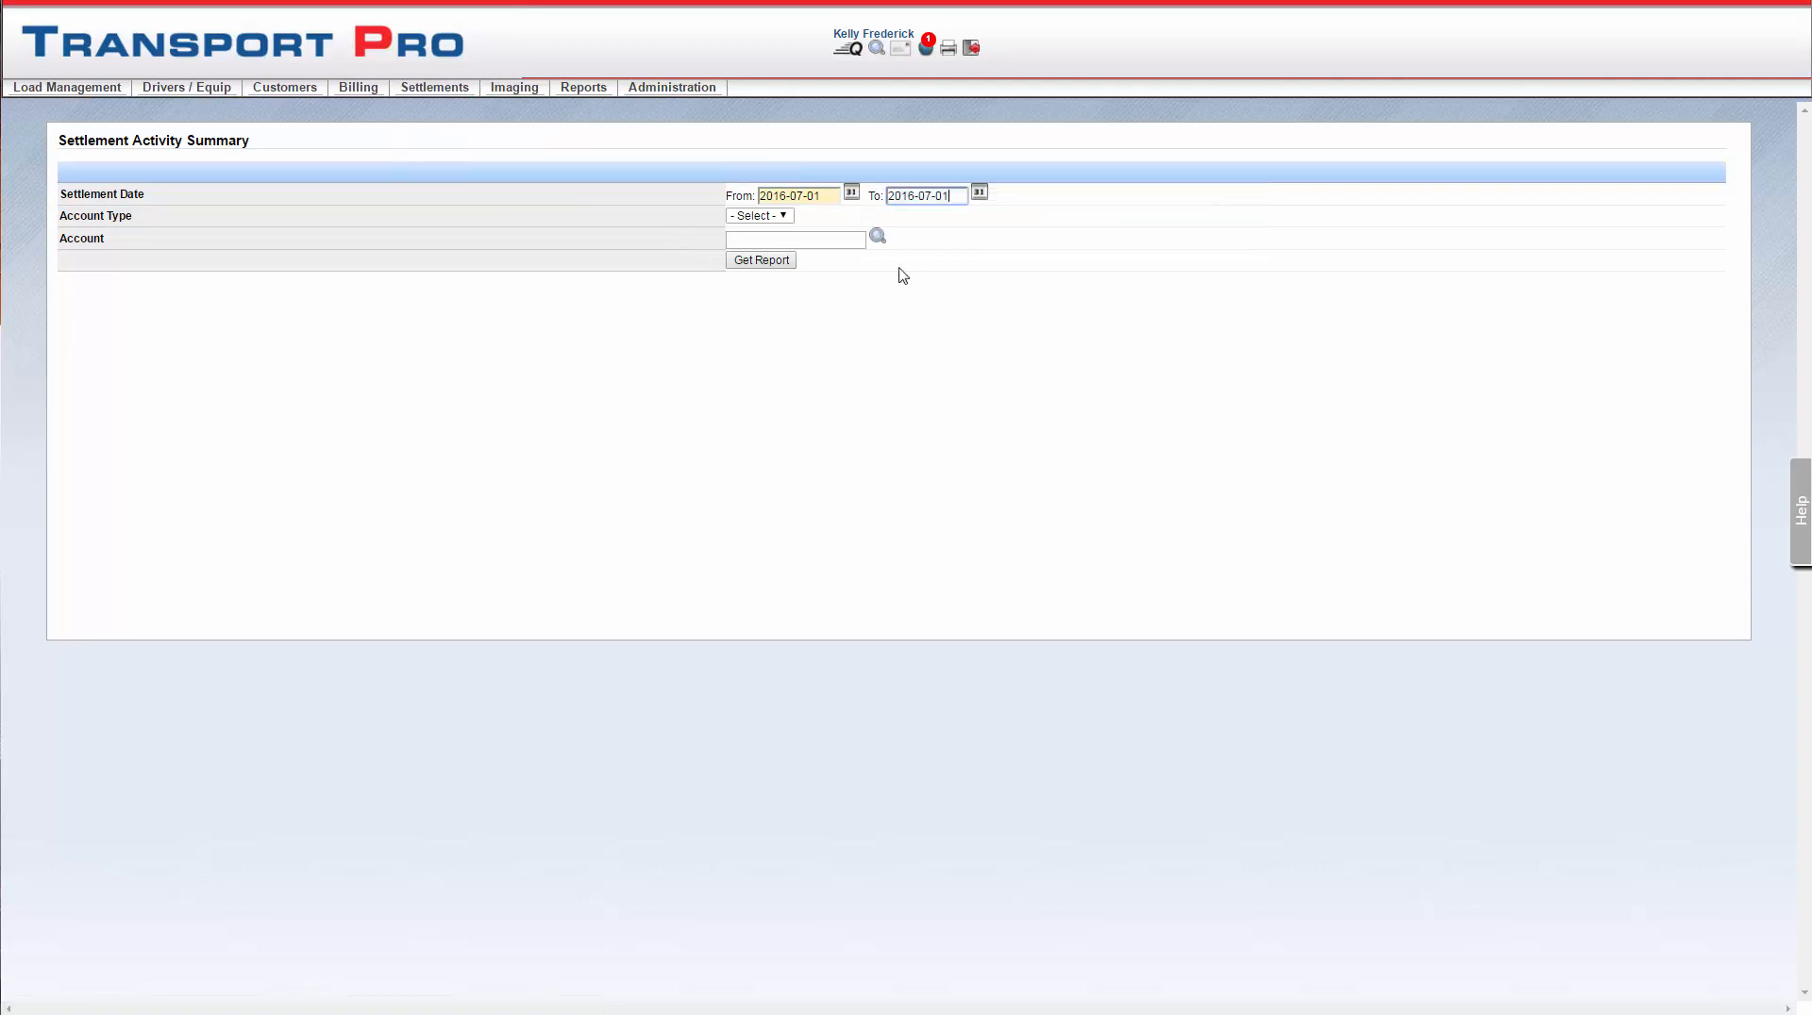
left_click(773, 260)
left_click(983, 119)
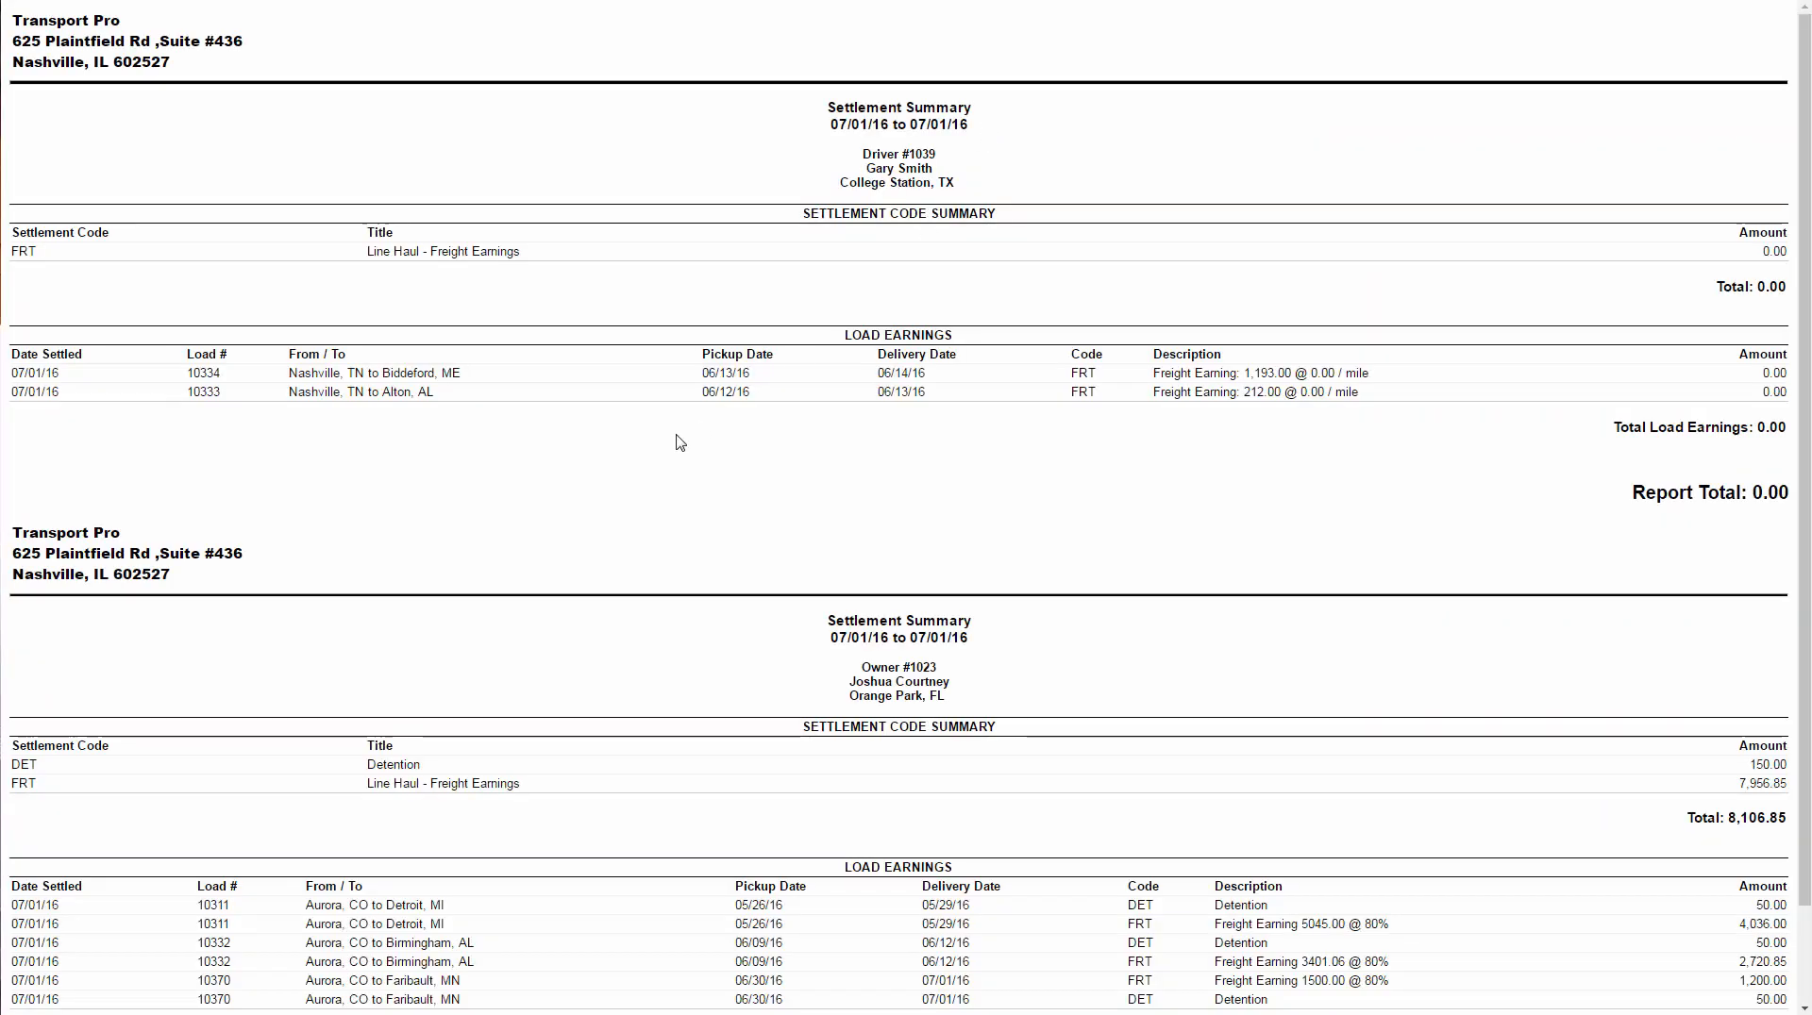
scroll(680, 444, "down", 1)
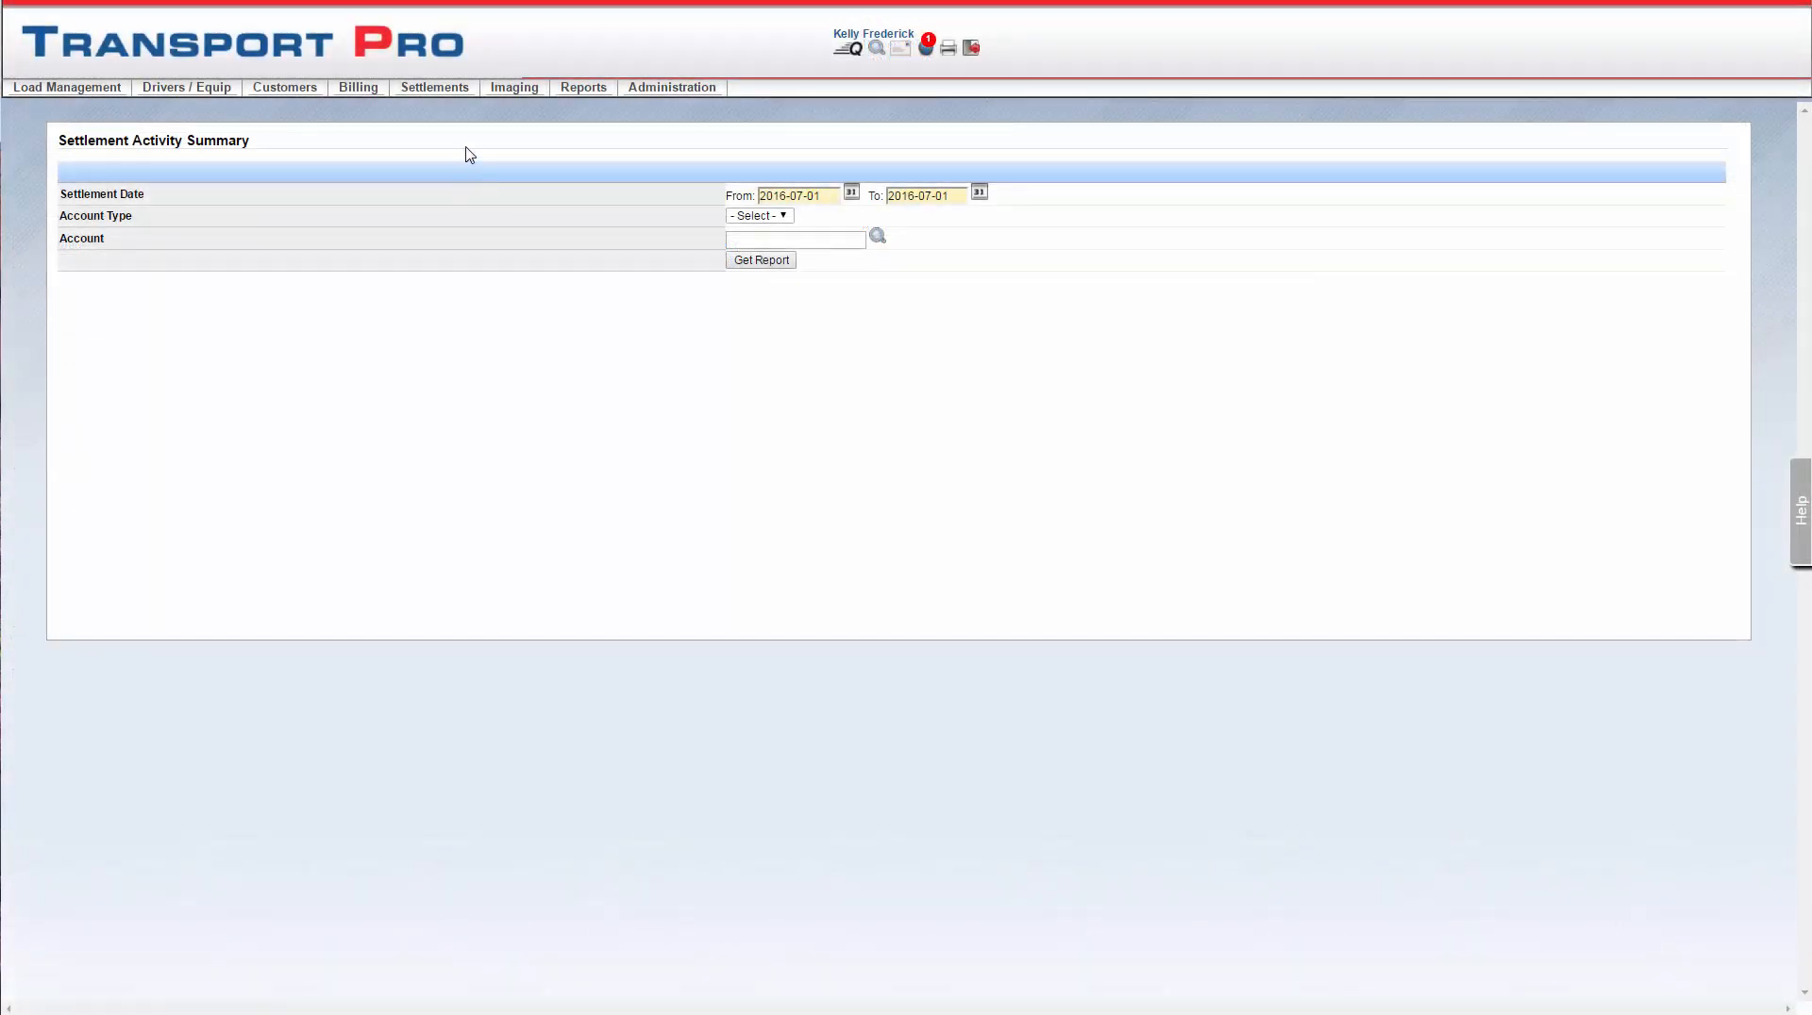
Open the company driver's pending settlement with the $1,201.25 balance and include only load 10368's freight earnings, excluding the fuel card transaction.
left_click(468, 89)
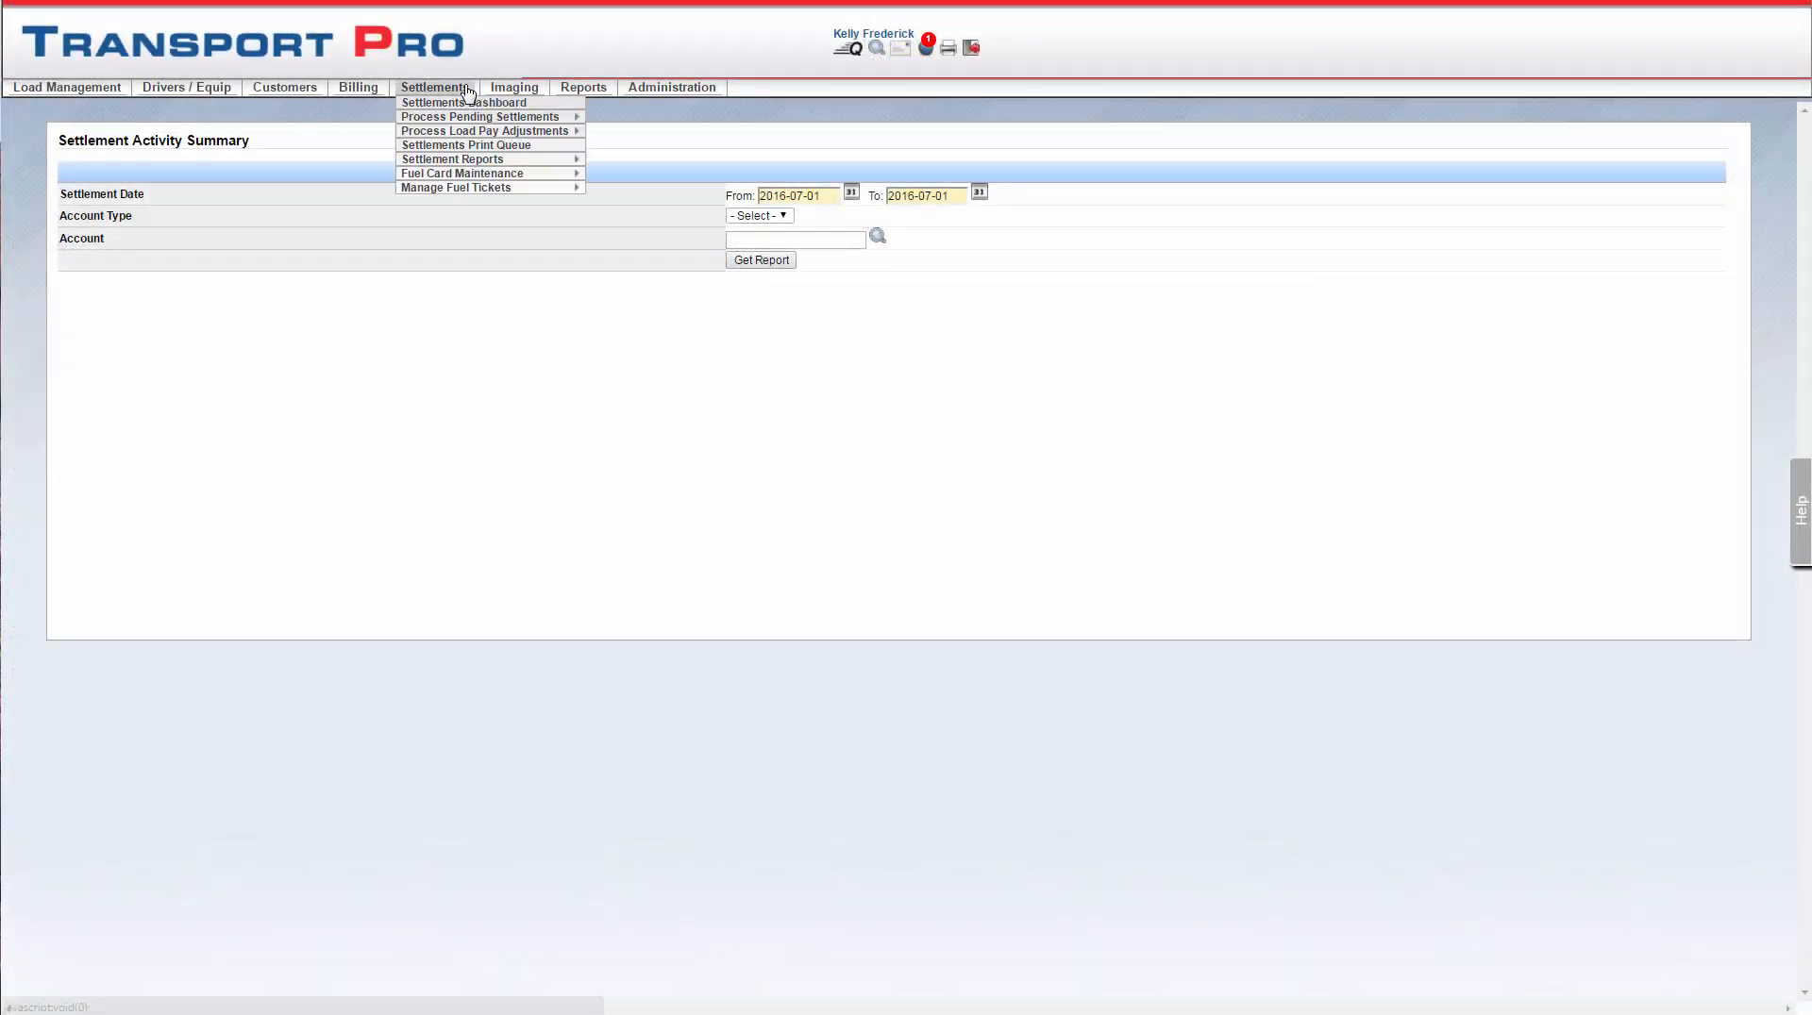
mouse_move(570, 117)
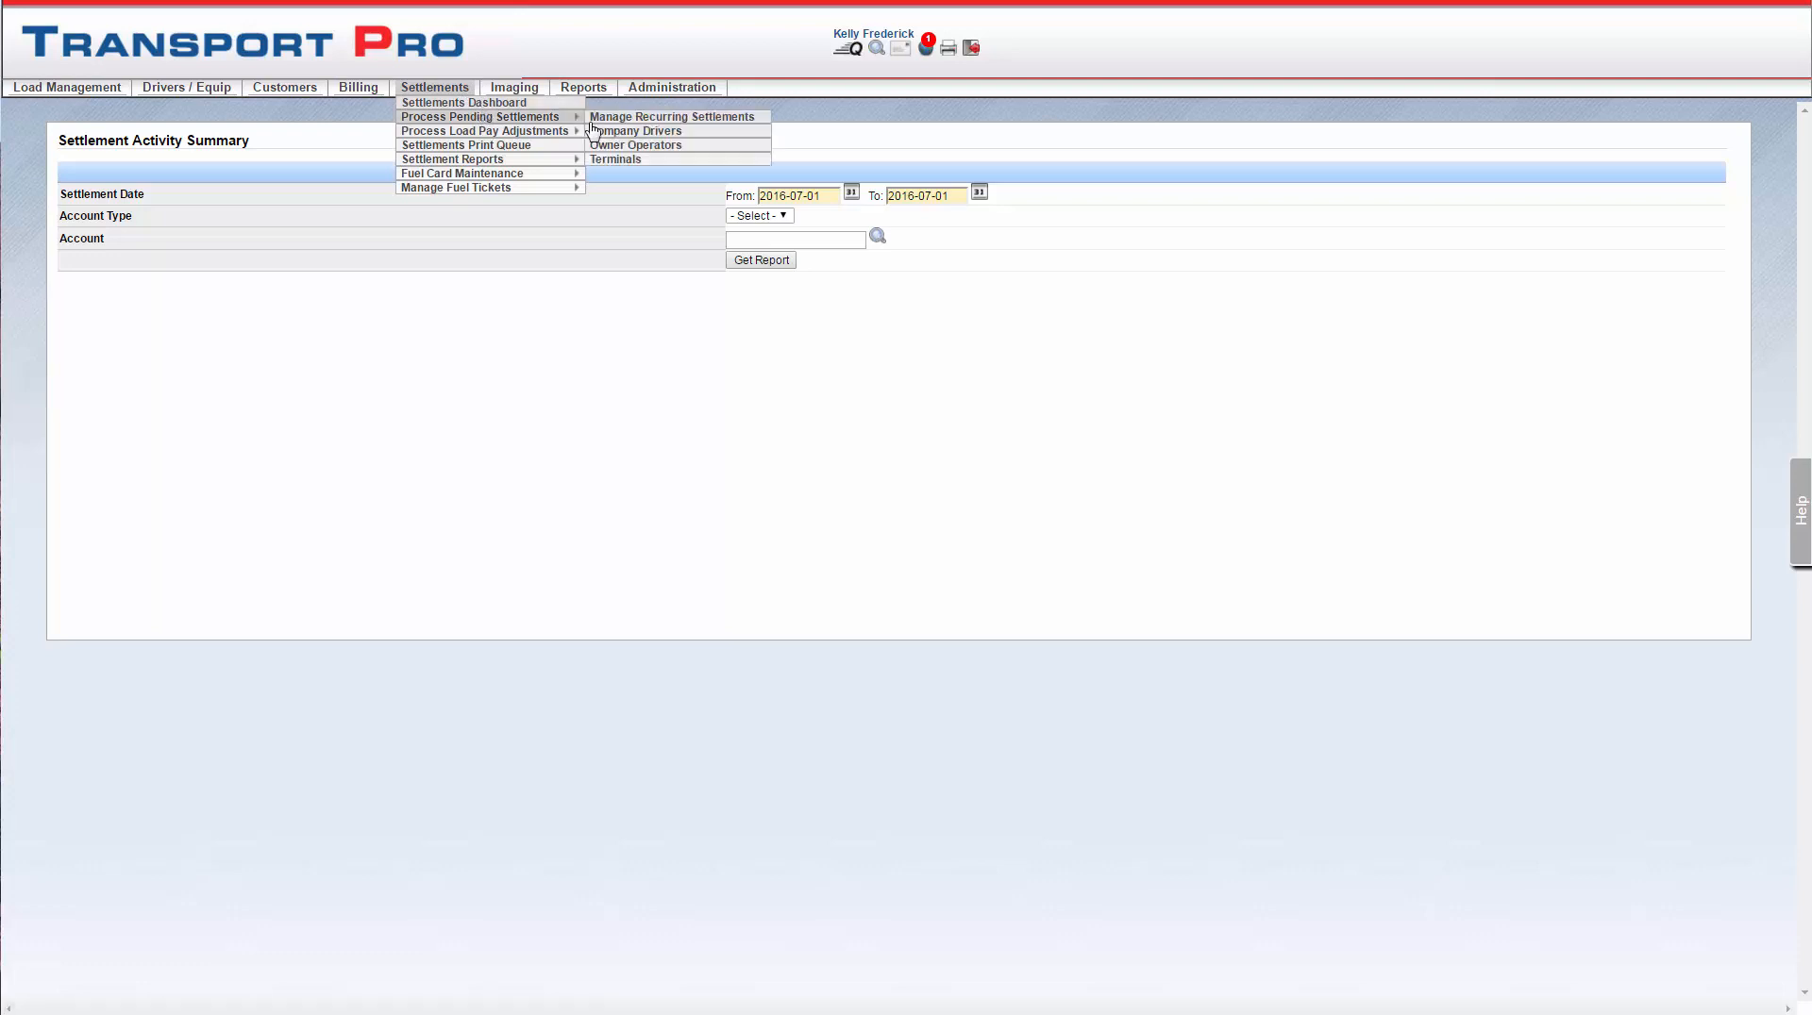
left_click(681, 135)
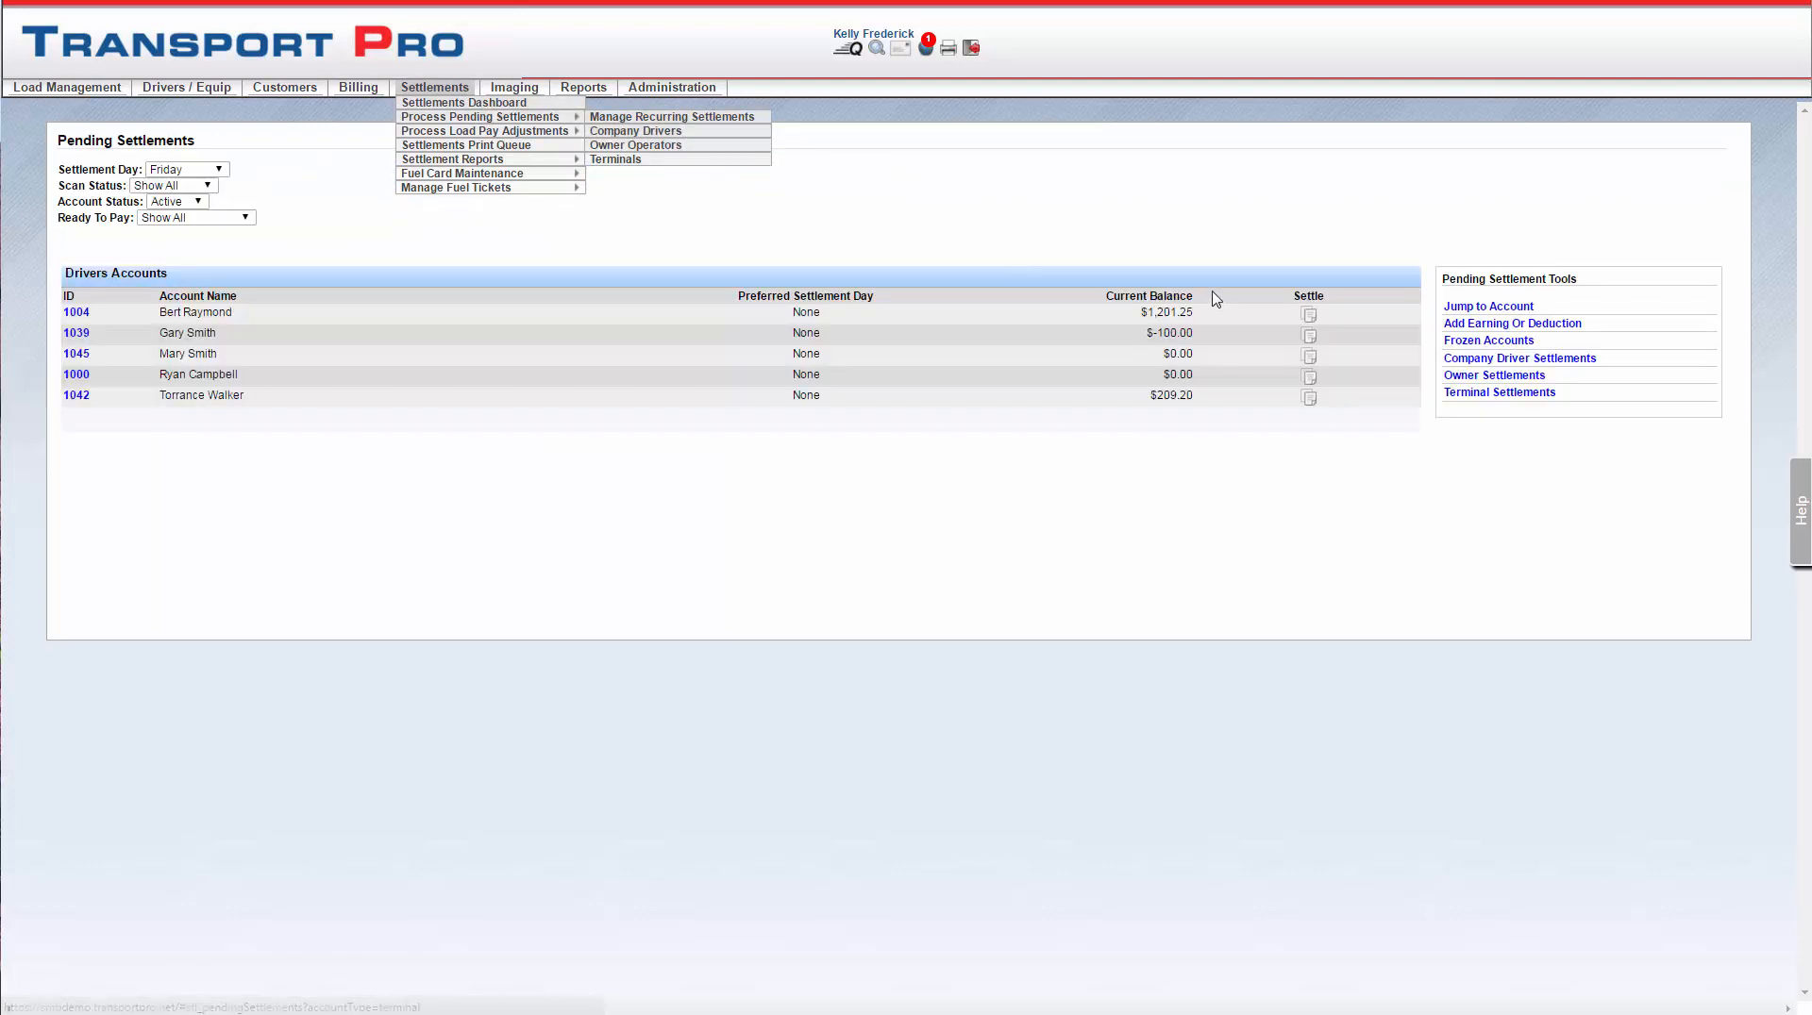
left_click(1310, 320)
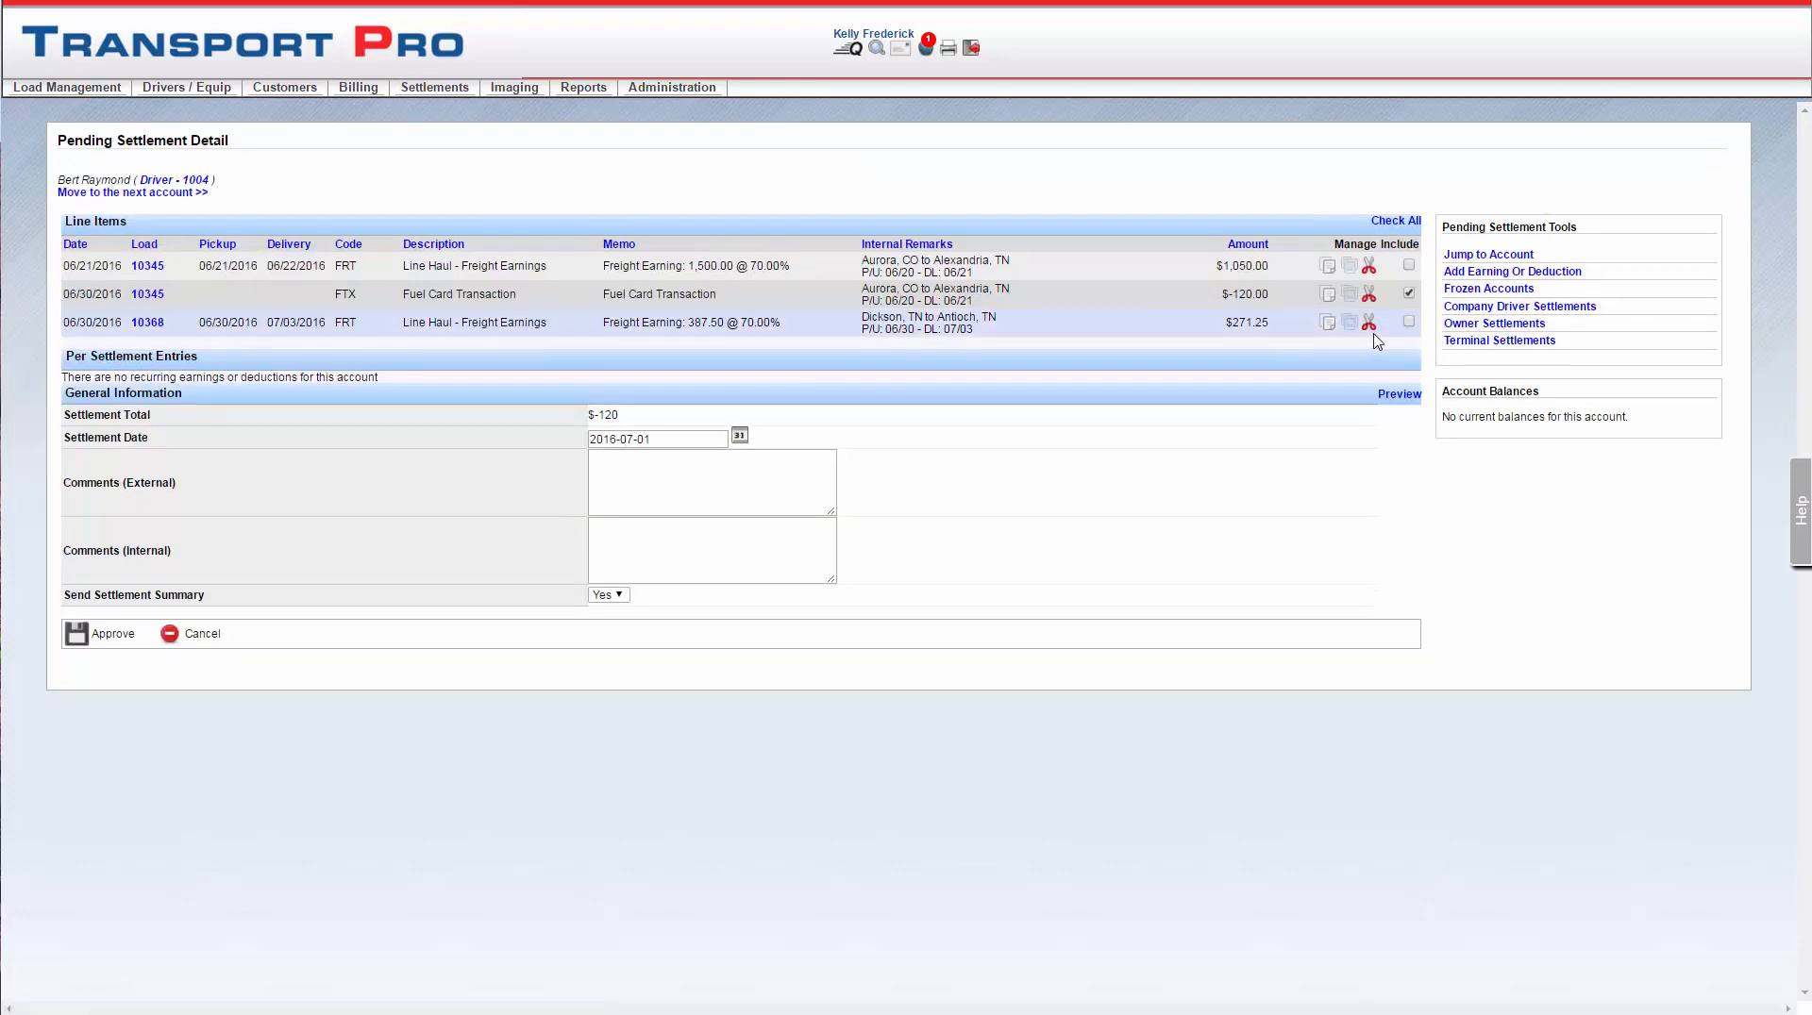
left_click(1409, 294)
left_click(1409, 322)
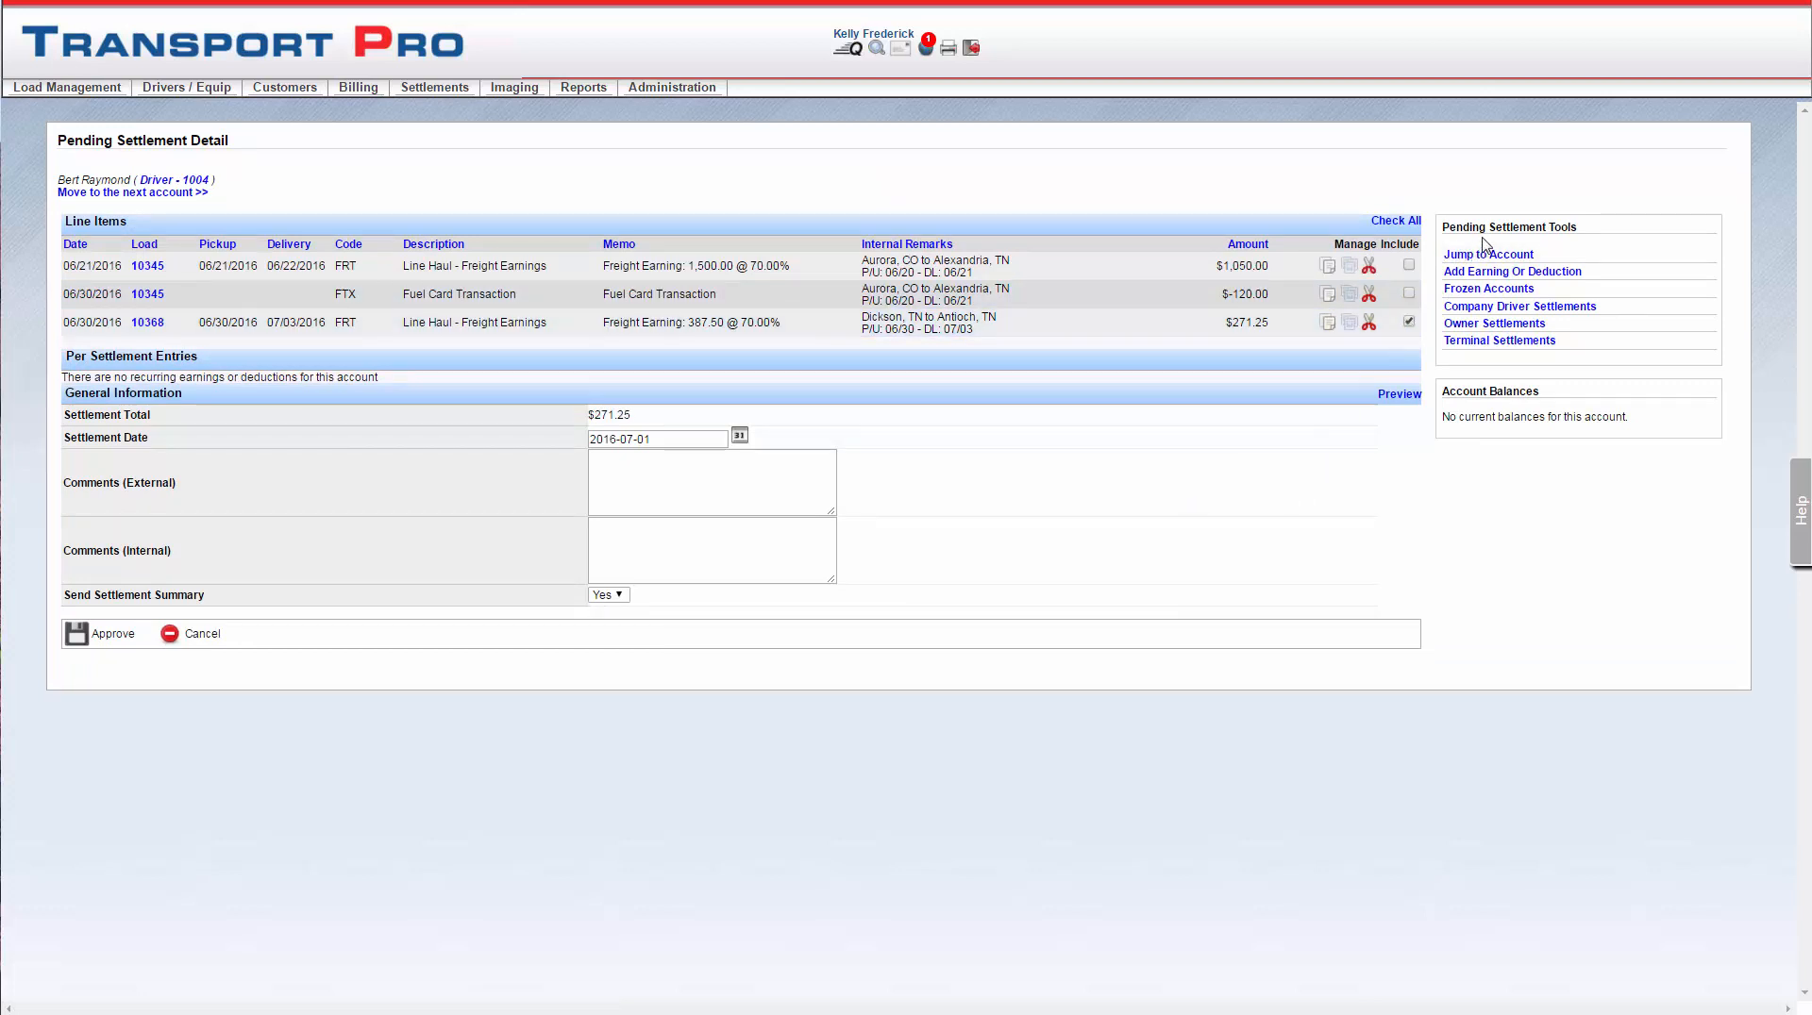
Keep the driver settlement's date at 2016-07-01, comments empty and Send Settlement Summary at Yes, and approve it.
left_click(662, 441)
left_click(675, 490)
left_click(653, 561)
left_click(622, 597)
left_click(615, 626)
left_click(112, 635)
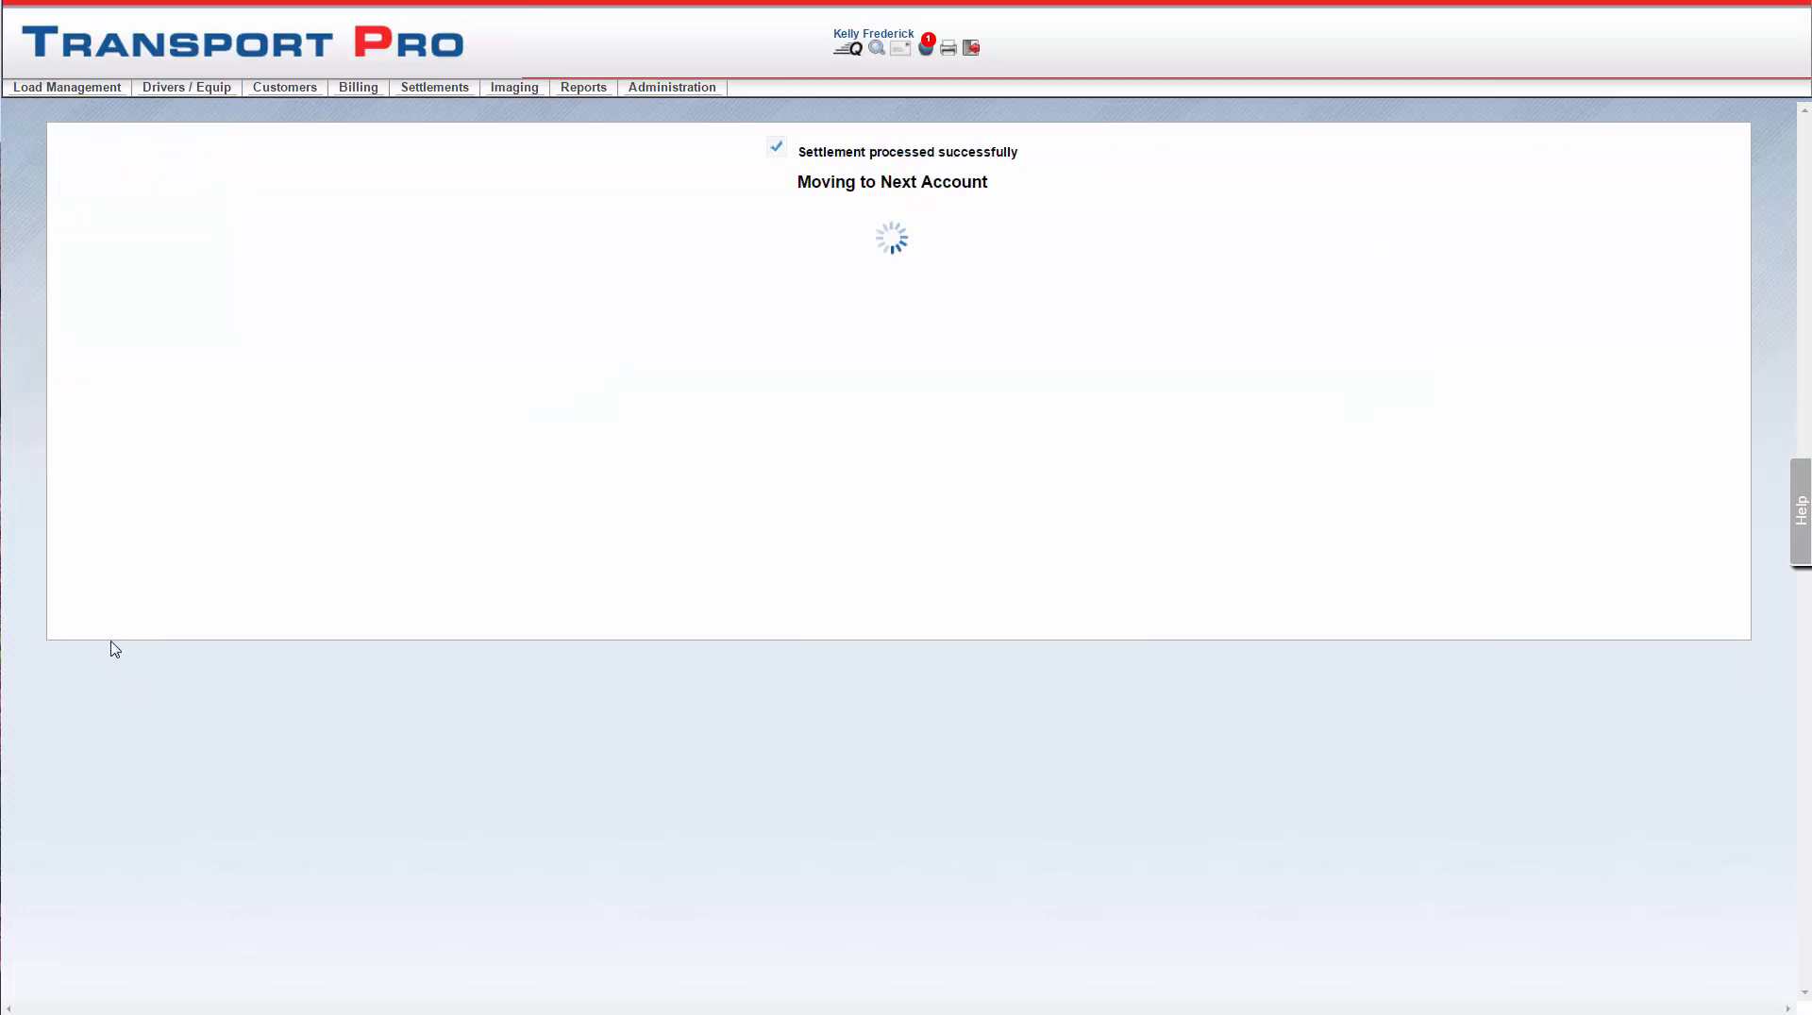